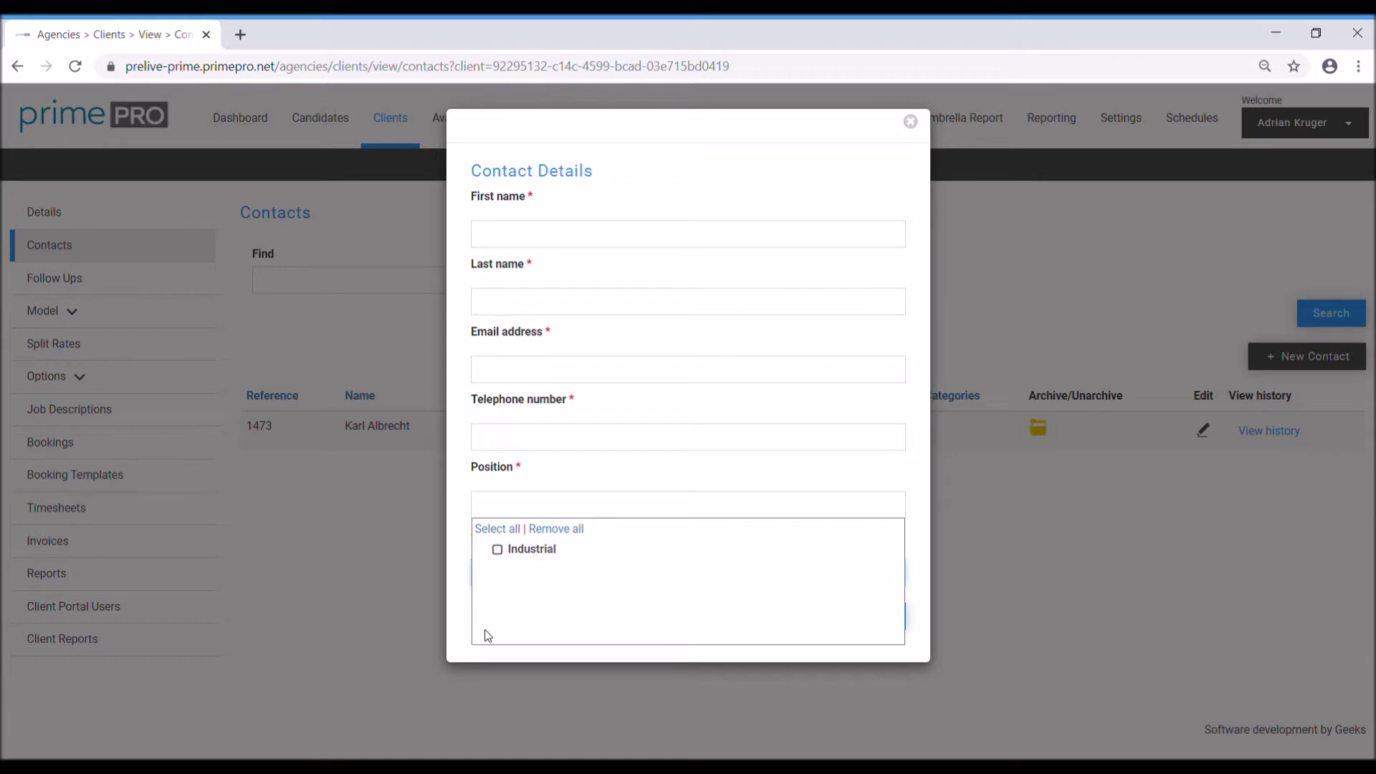
Discard the new contact form and open the client's follow-ups.
click(454, 630)
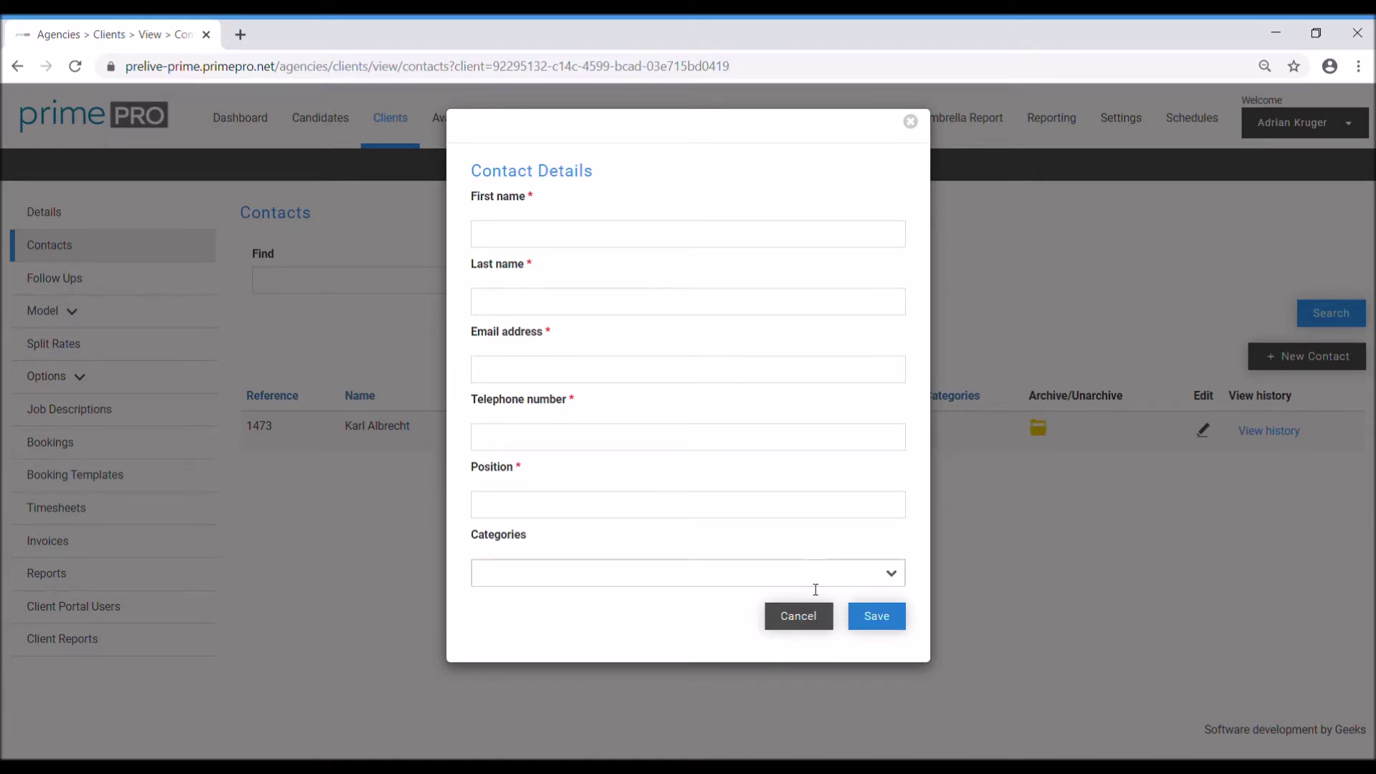
click(792, 622)
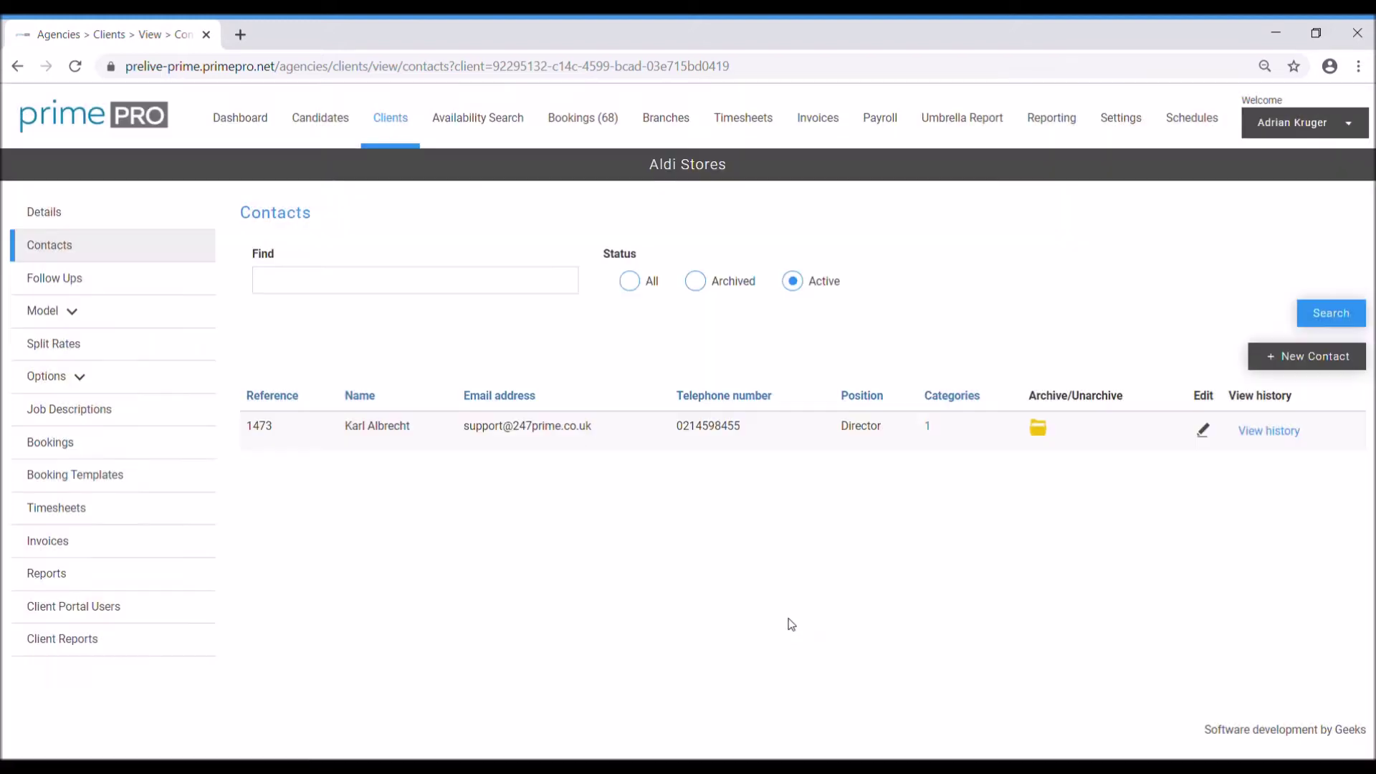
click(87, 293)
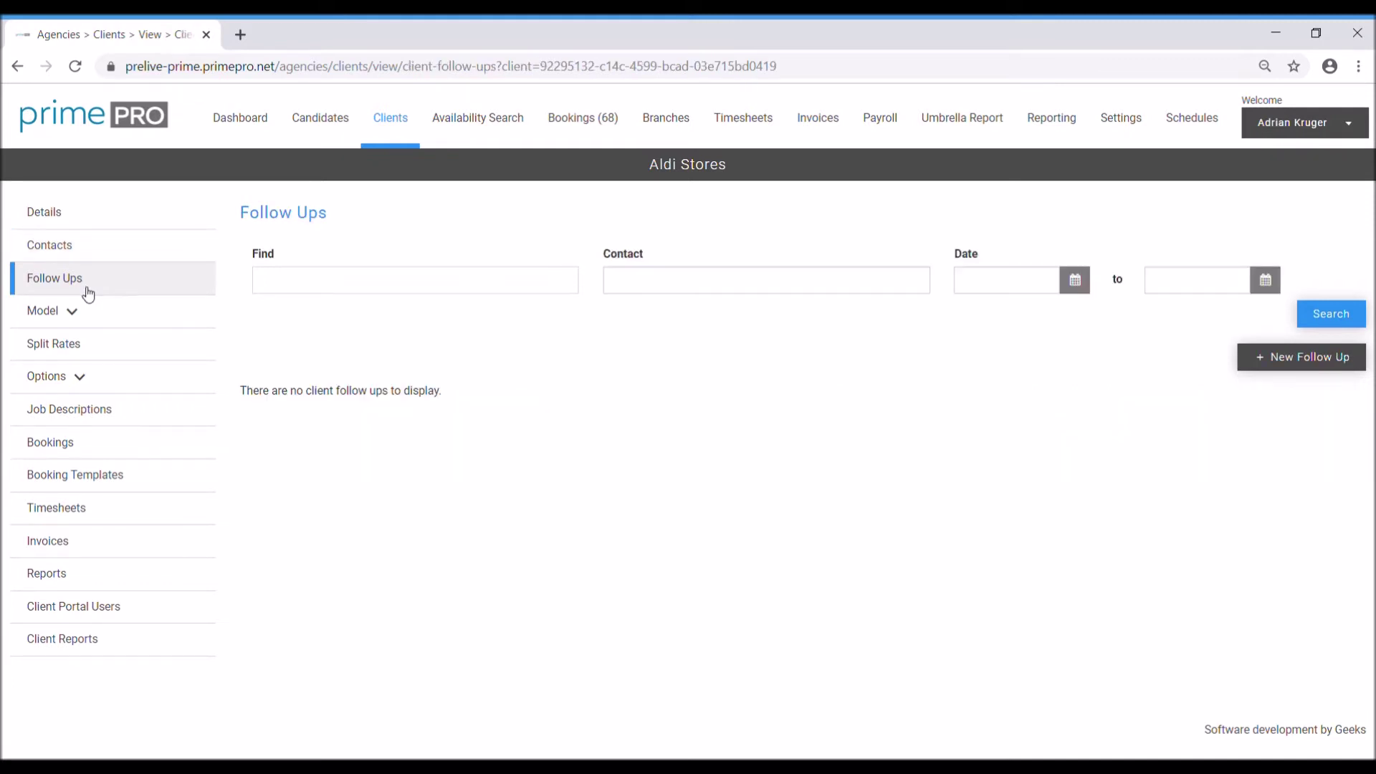
Open the client's business units list in its model section and examine the HQ entry.
click(91, 316)
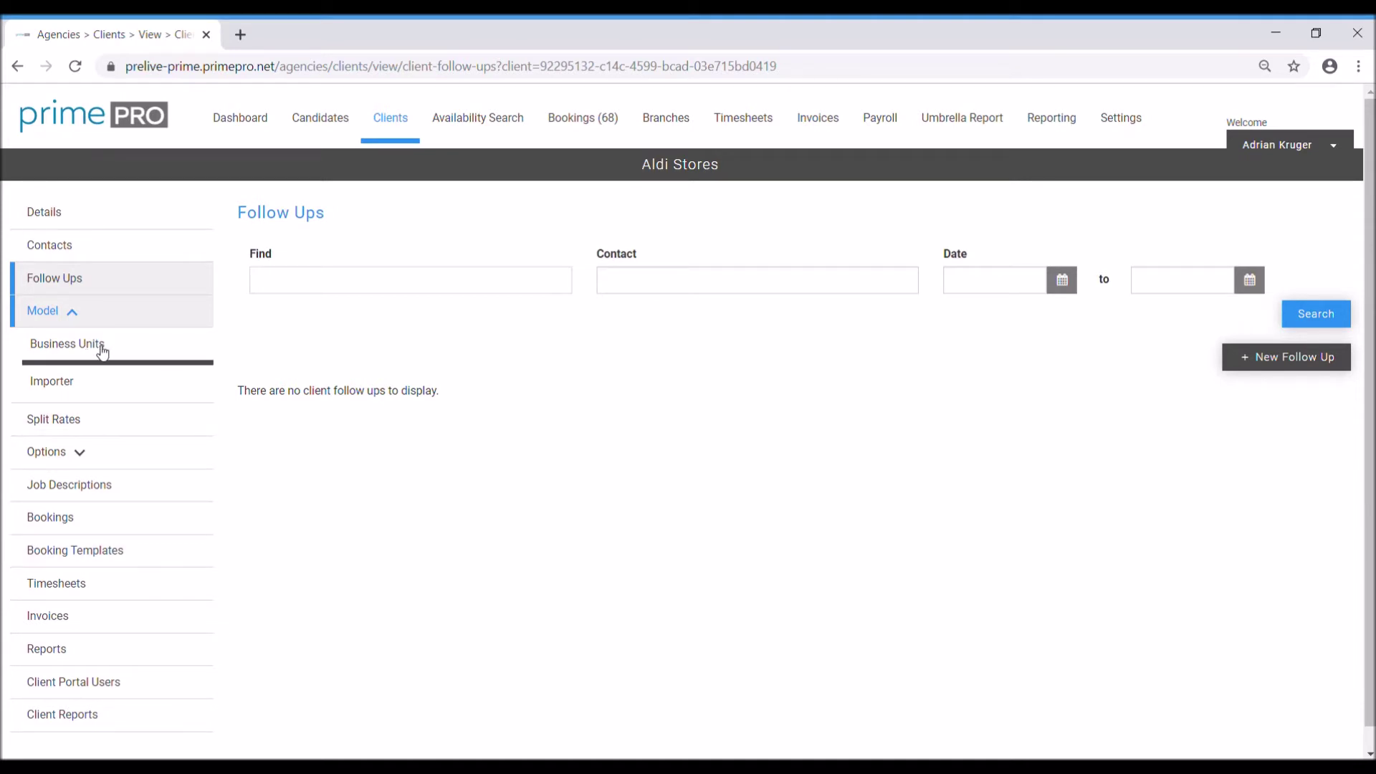
click(102, 350)
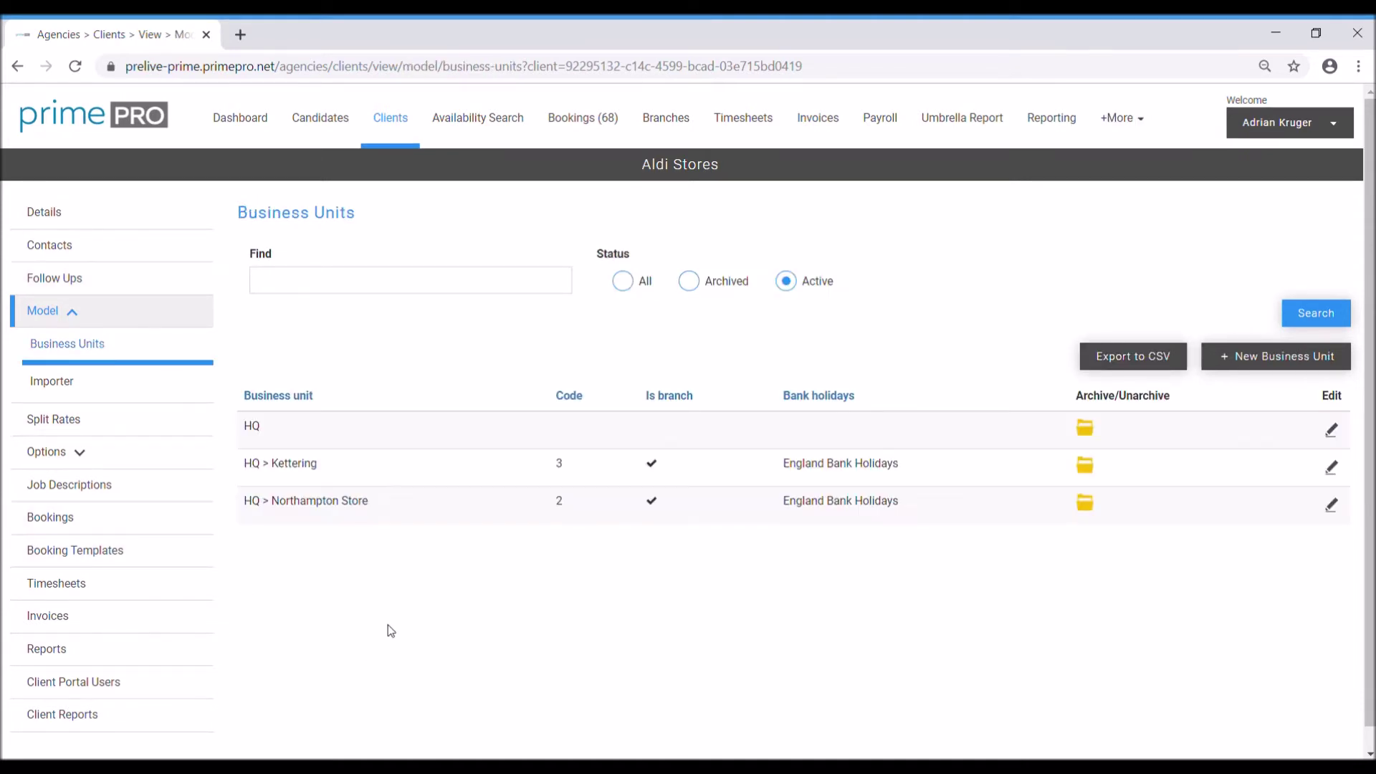
drag(278, 429, 231, 430)
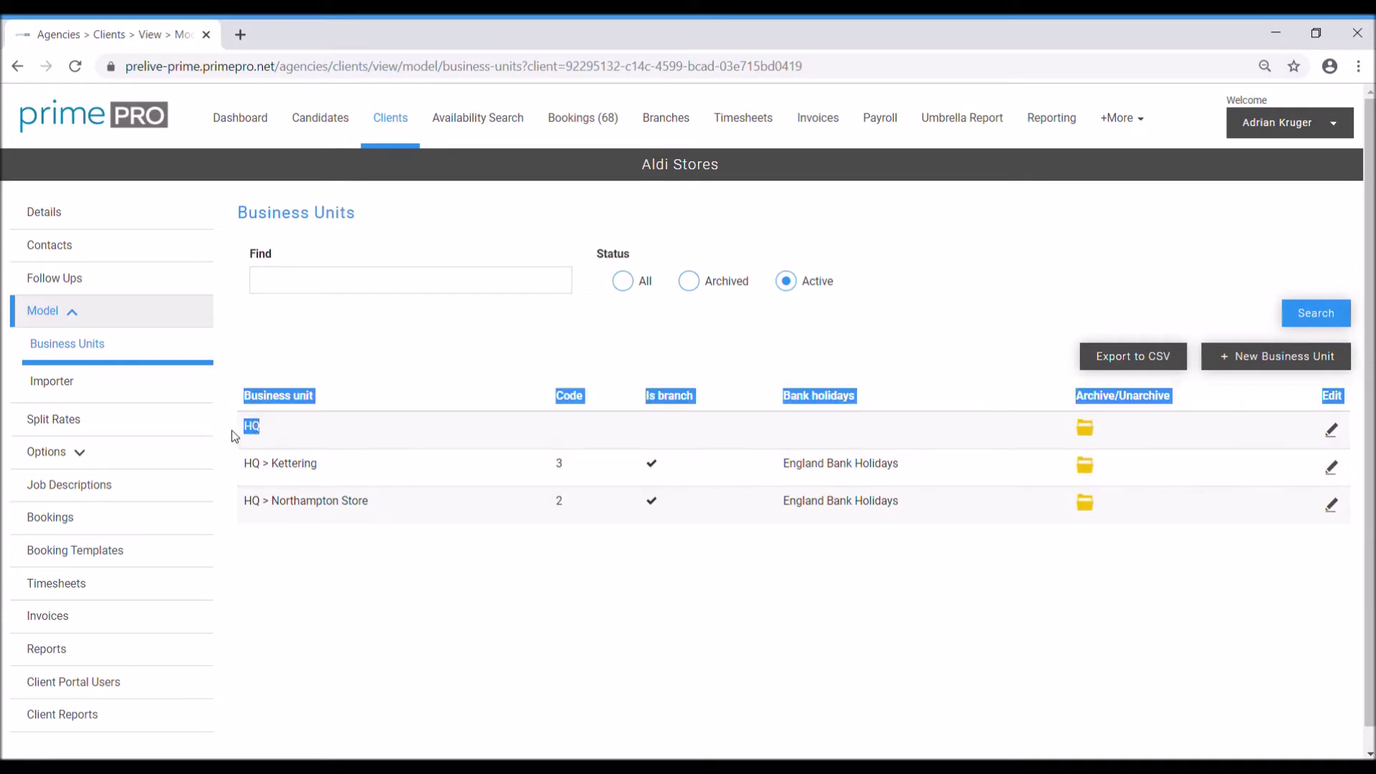
click(316, 427)
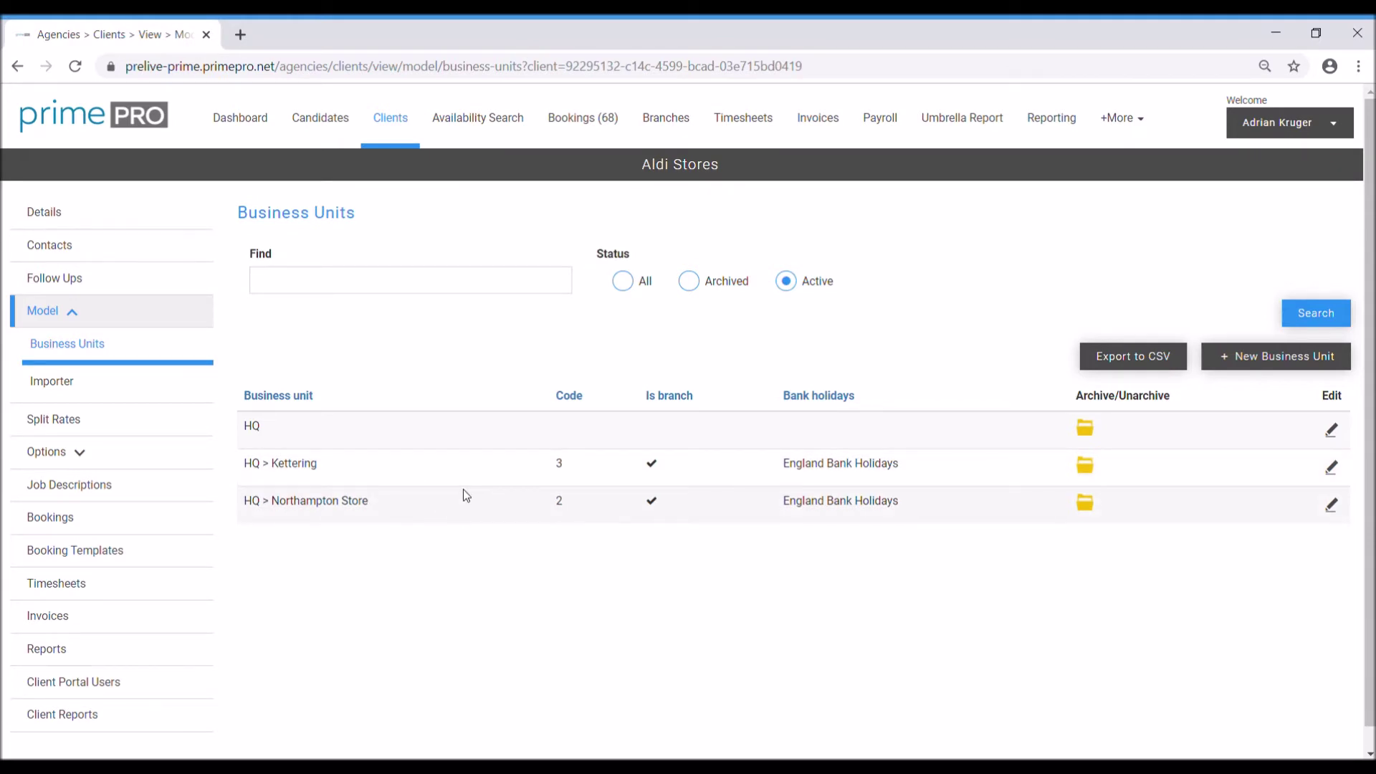
Start a new business unit with HQ as its parent.
click(1258, 358)
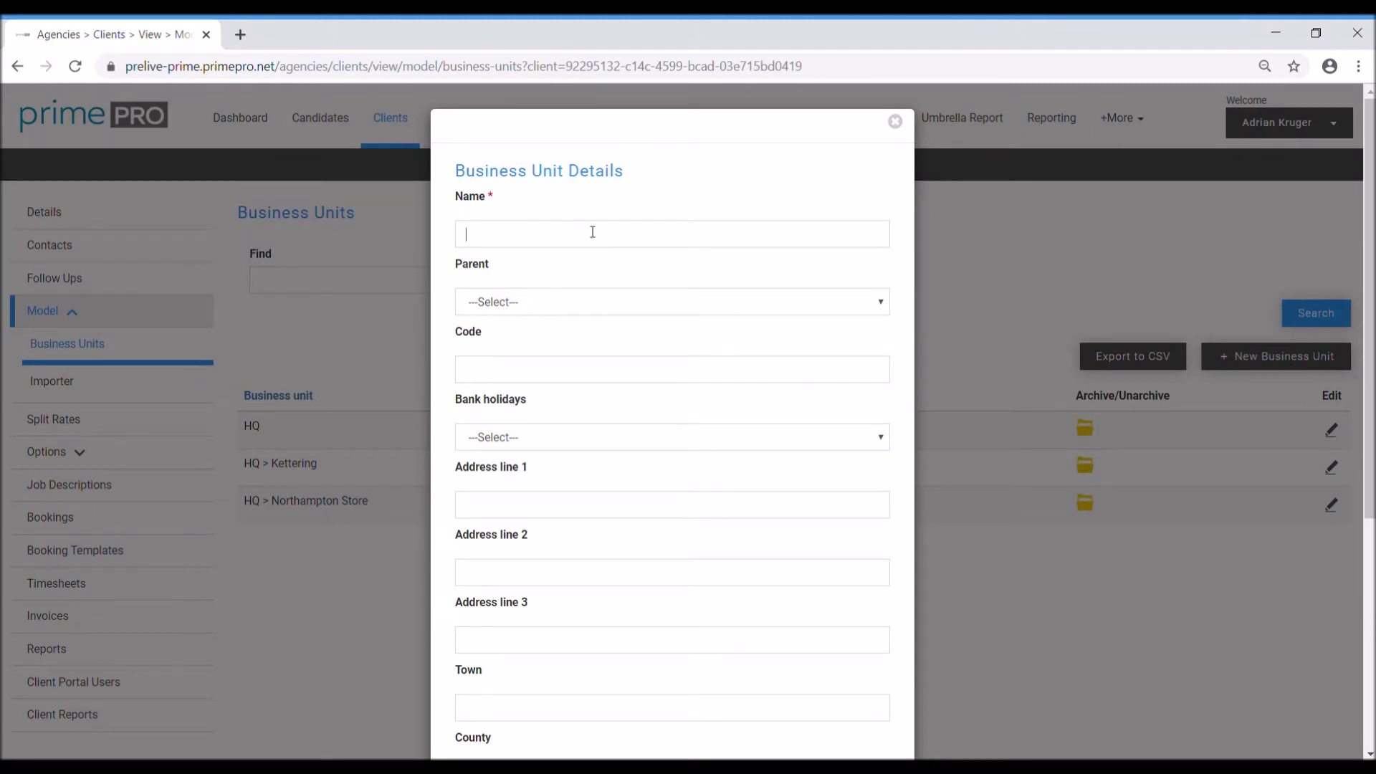
click(604, 335)
click(631, 376)
Examine the code, bank holidays, address and invoice address fields of the new business unit form.
scroll(648, 380, down, 2)
scroll(651, 386, down, 4)
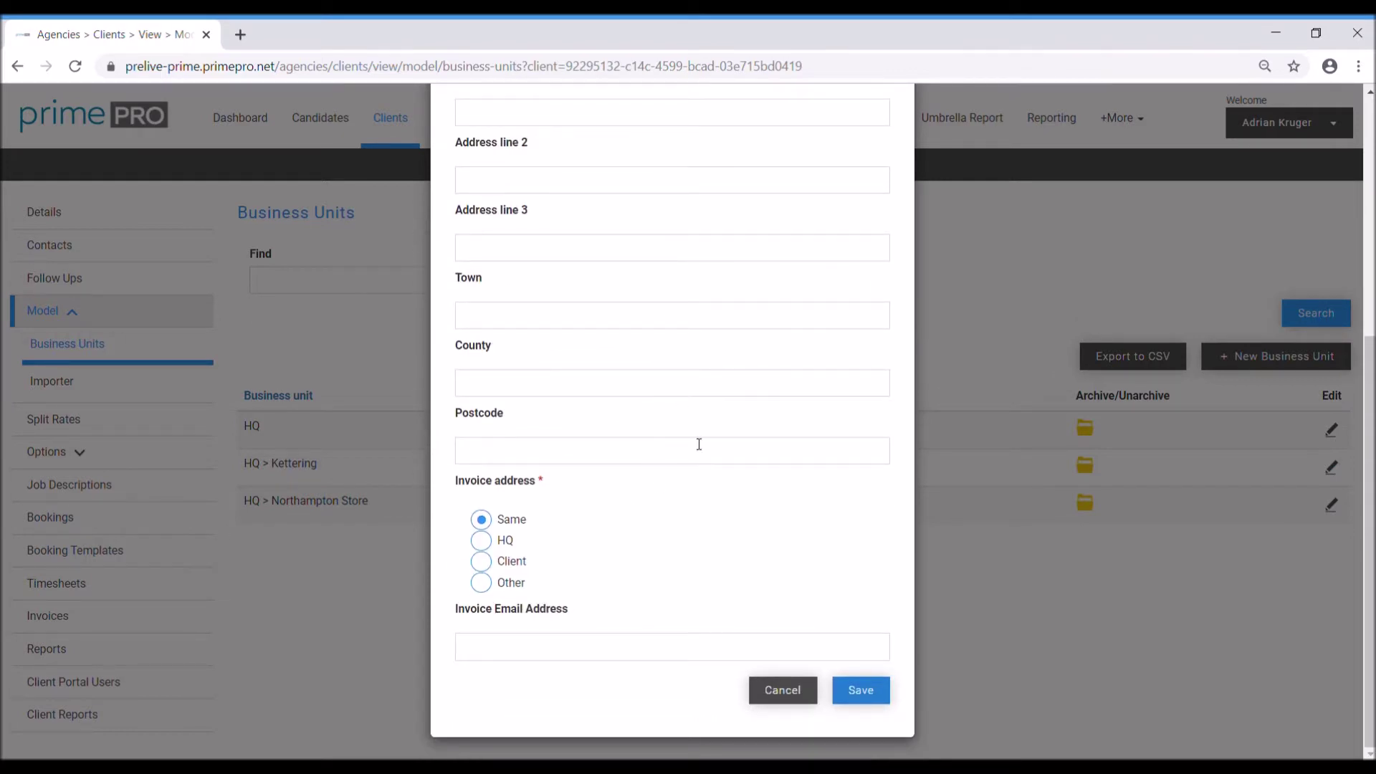
scroll(667, 444, up, 3)
scroll(634, 429, up, 1)
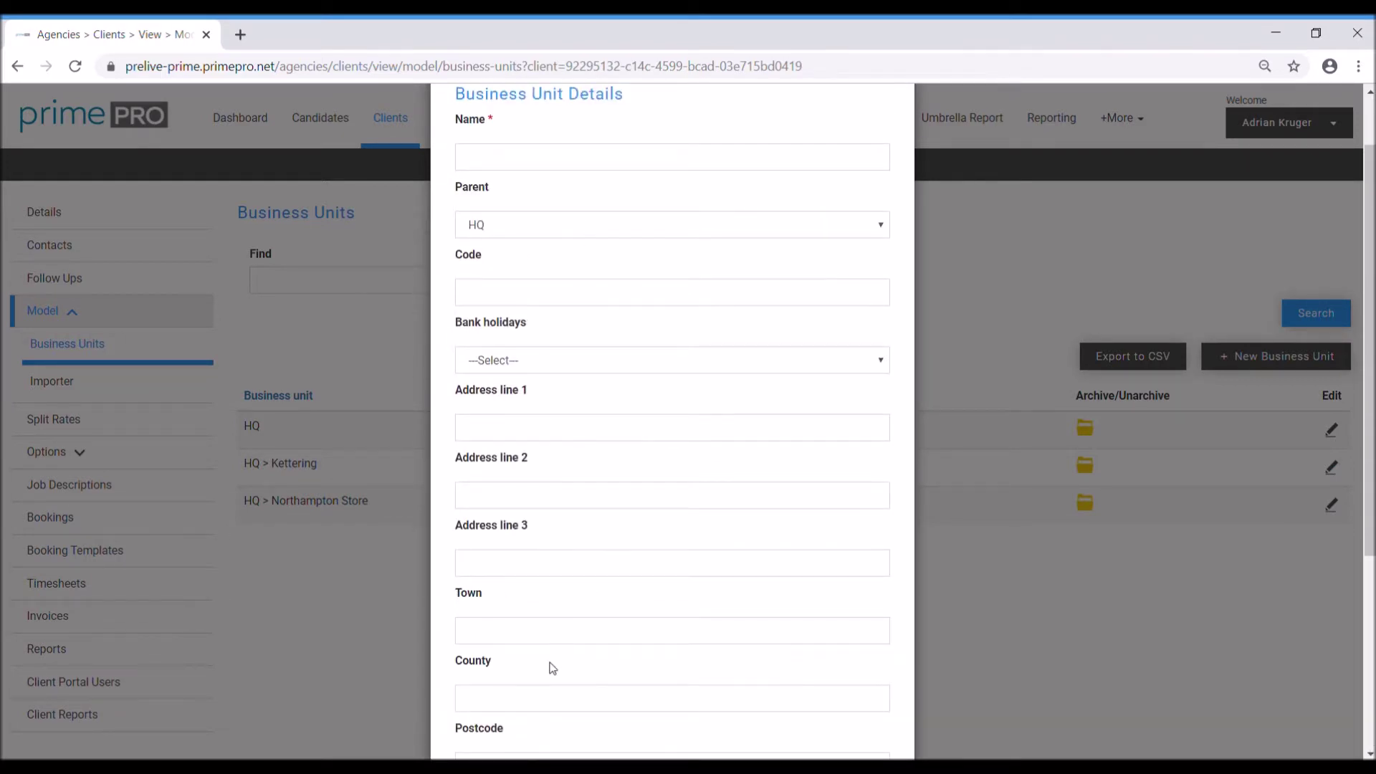
scroll(574, 648, down, 2)
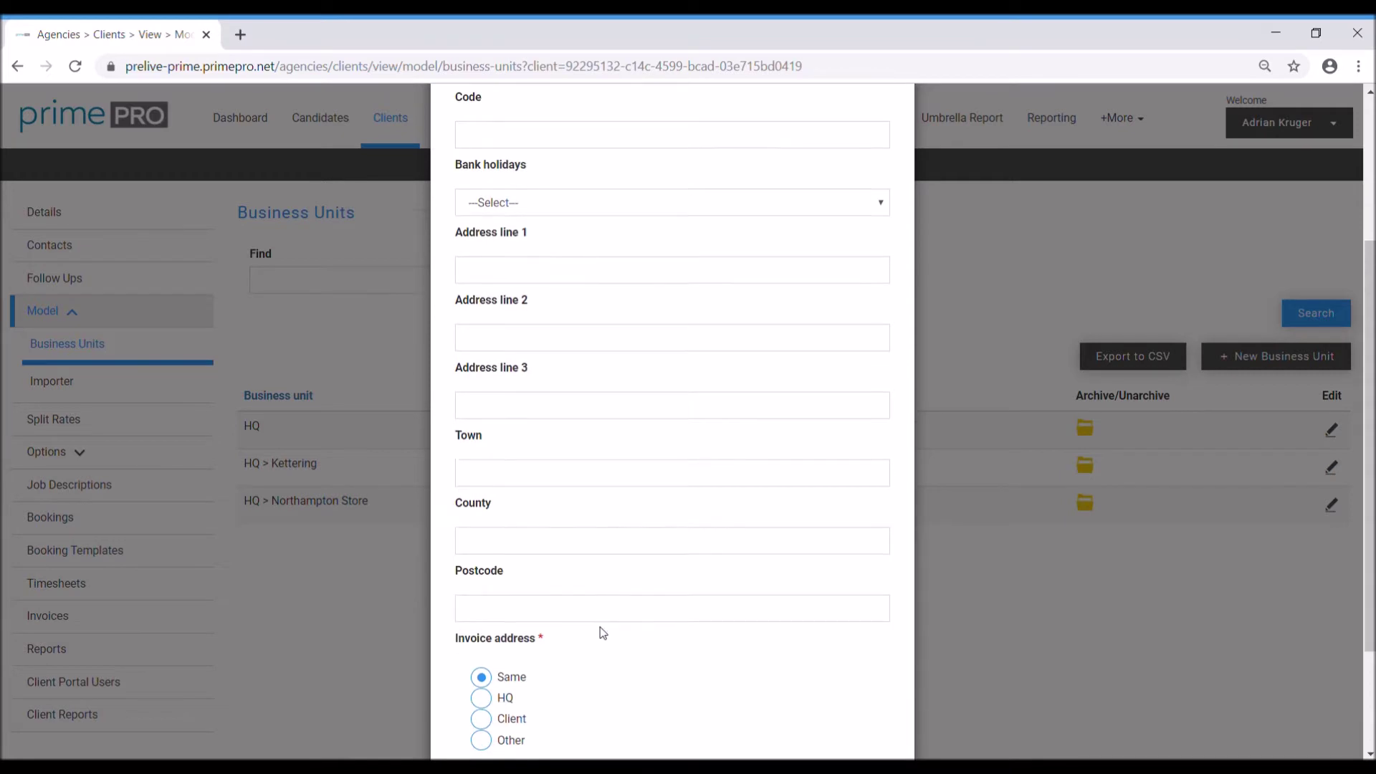
scroll(605, 634, down, 2)
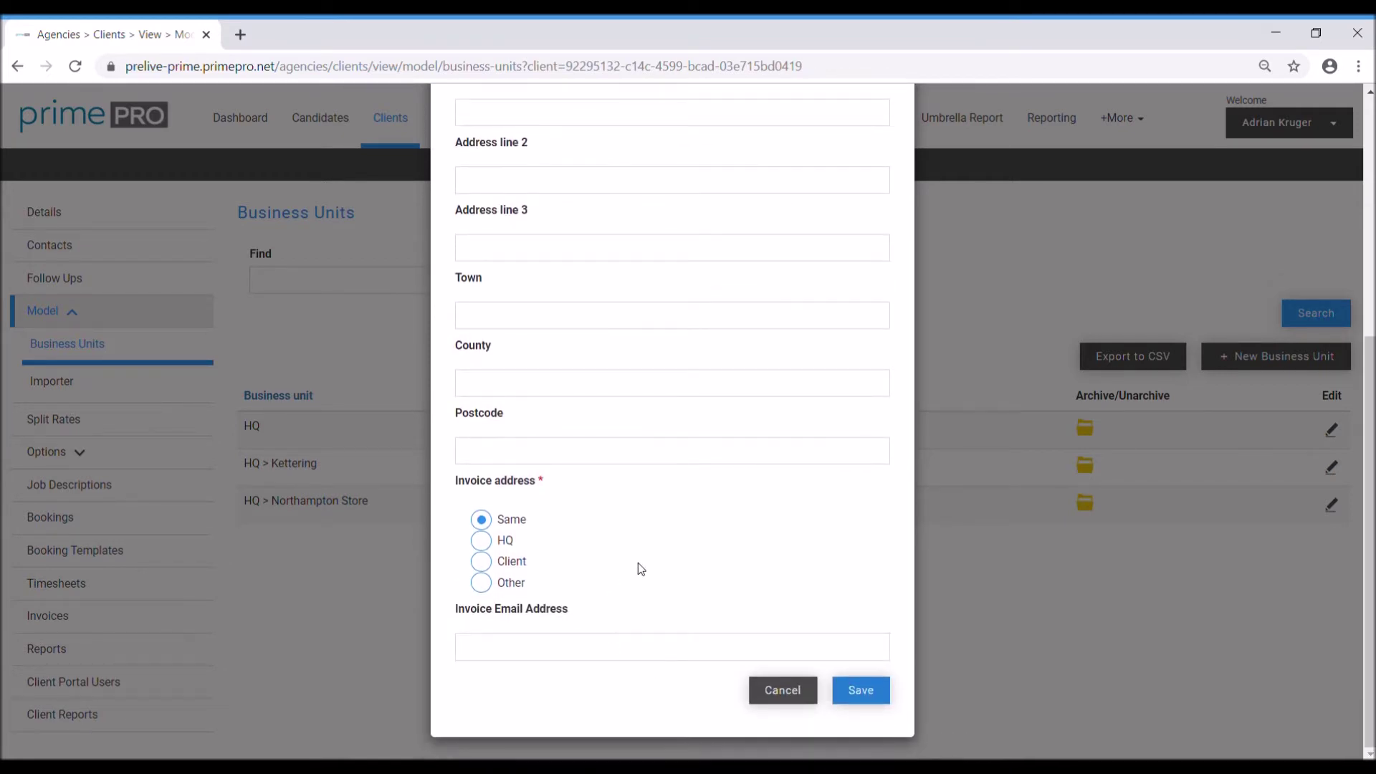
scroll(686, 566, up, 2)
scroll(692, 582, down, 2)
scroll(439, 501, up, 2)
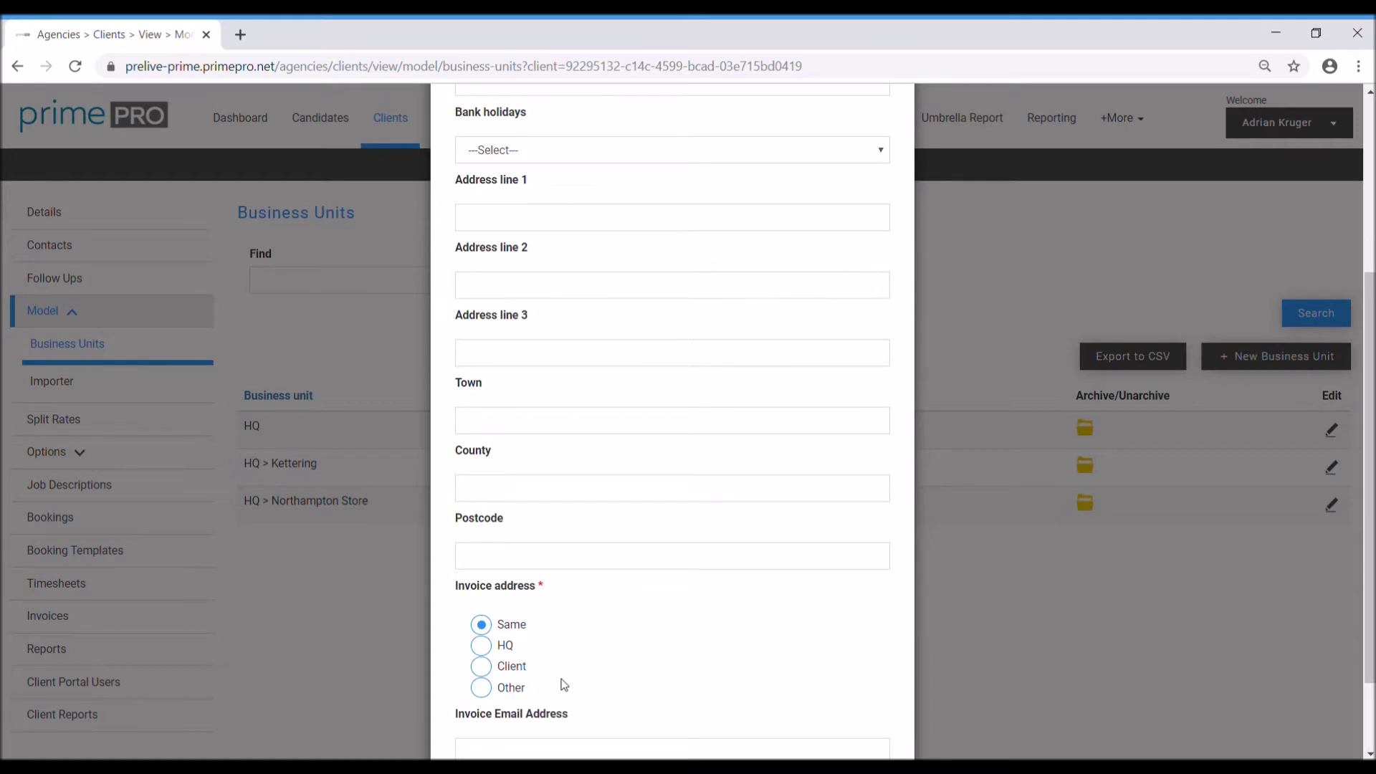
scroll(653, 586, up, 3)
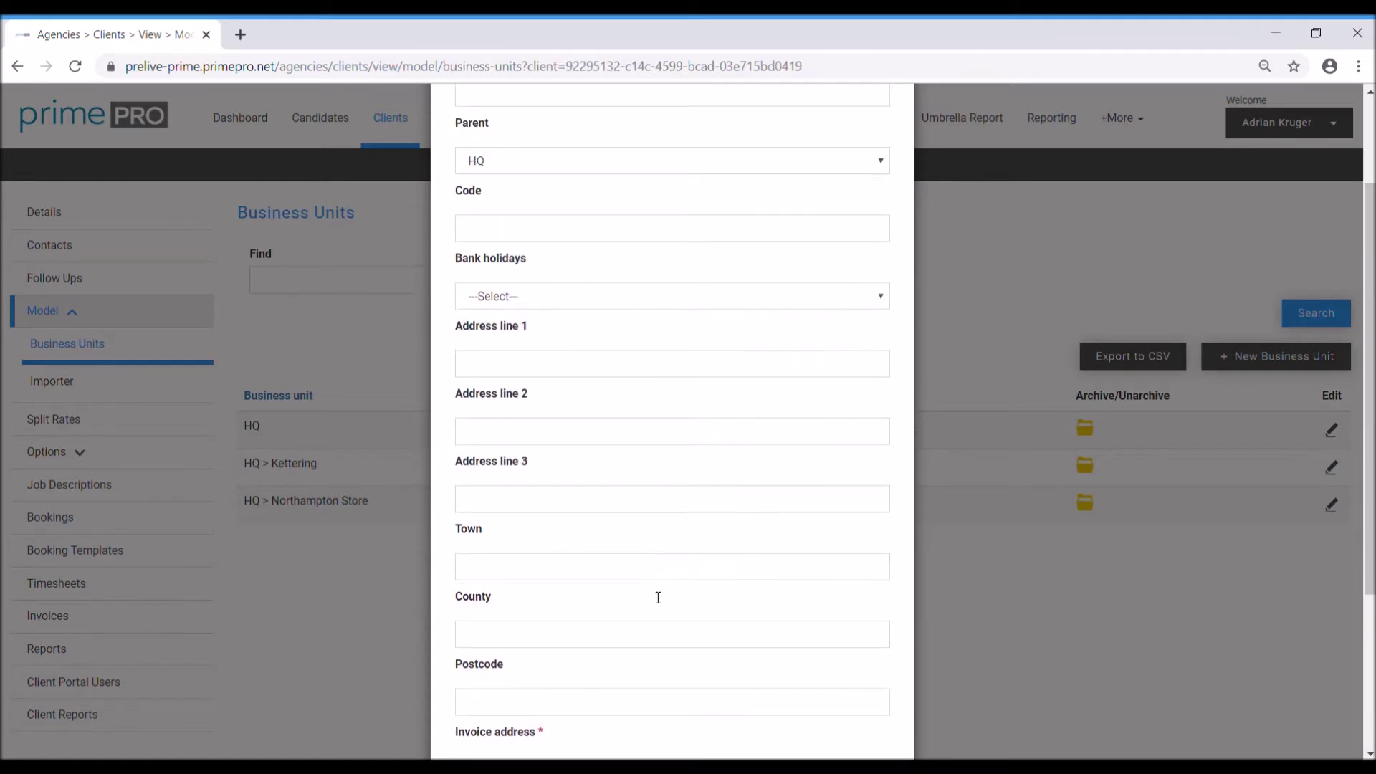
scroll(656, 595, down, 5)
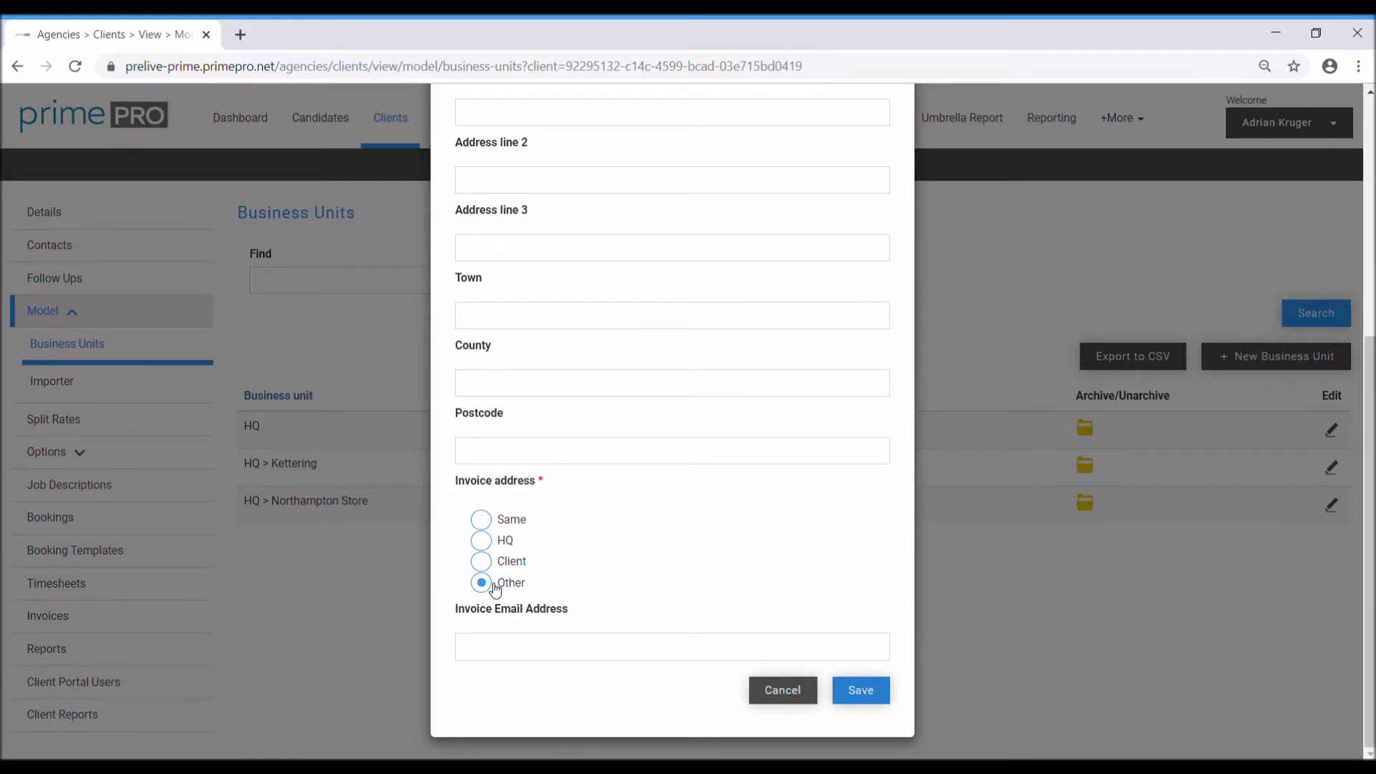
Choose Other as the business unit's invoice address, review its separate address fields, and discard the form.
click(493, 583)
scroll(595, 600, down, 3)
scroll(603, 600, down, 2)
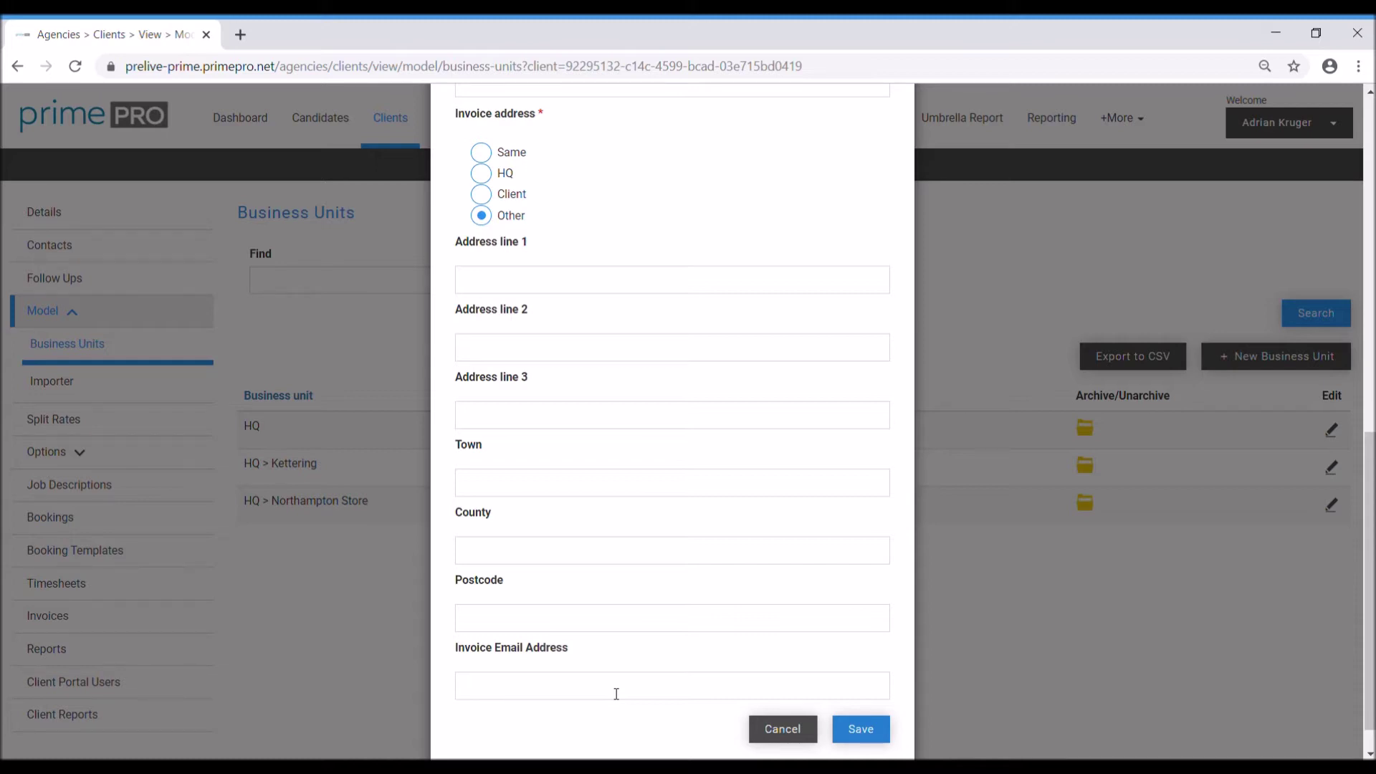
click(784, 730)
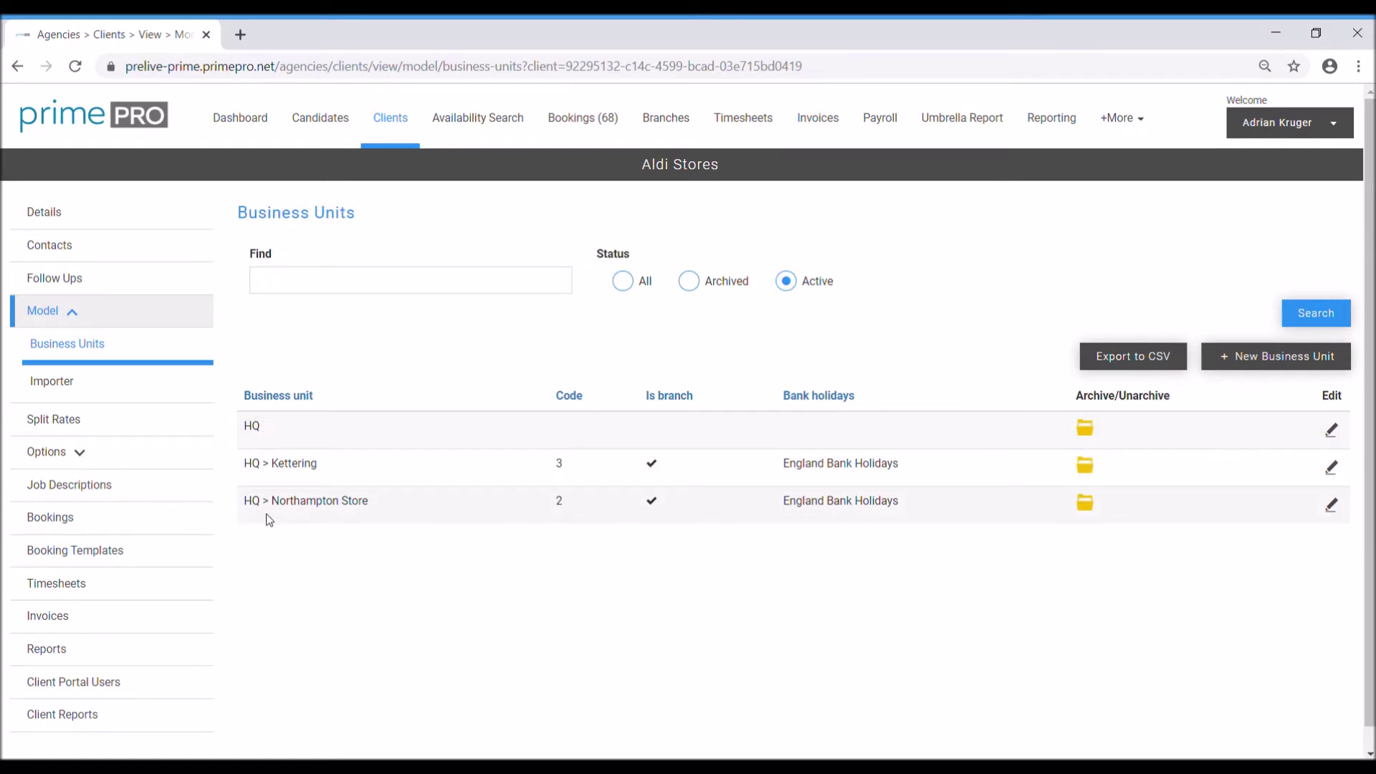
Open the client's Days and Rates options and review the rate labels and rate calculation settings.
click(115, 448)
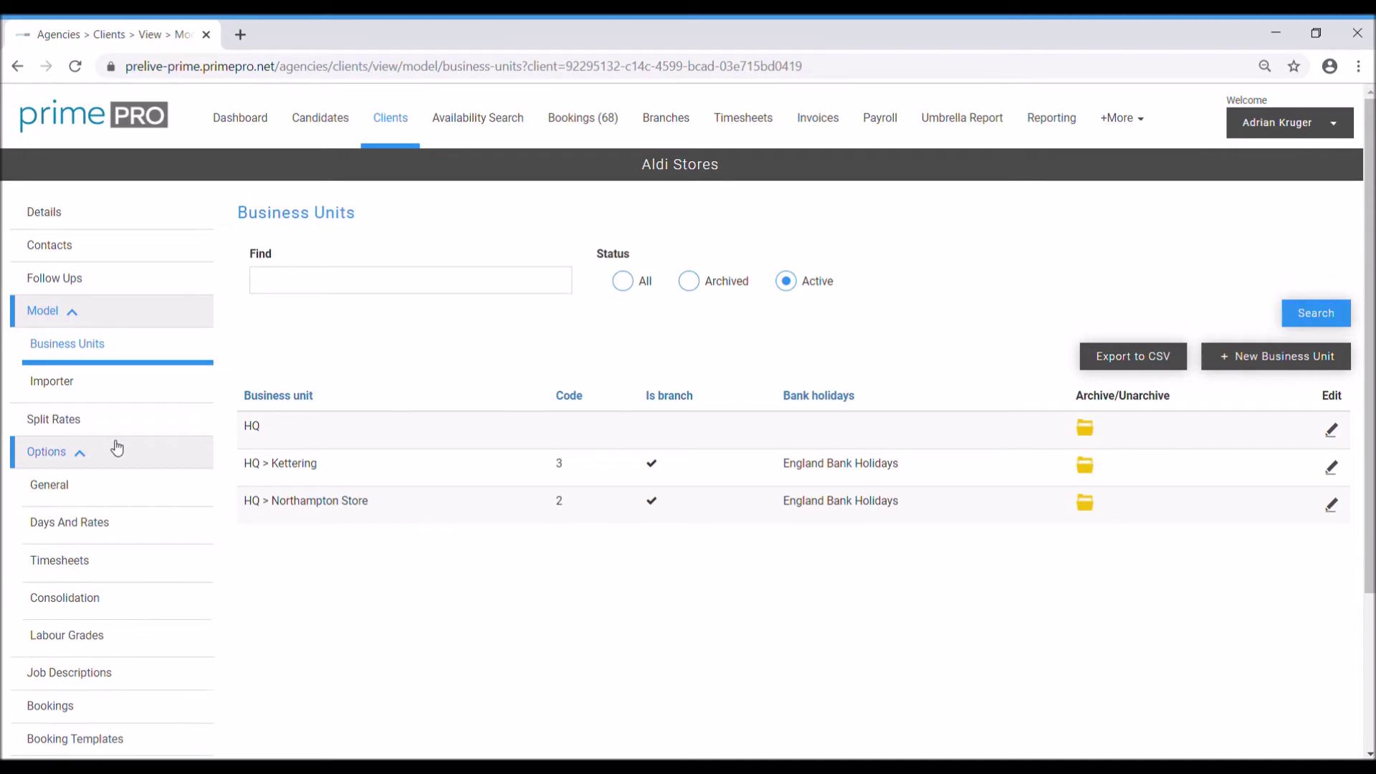
click(141, 522)
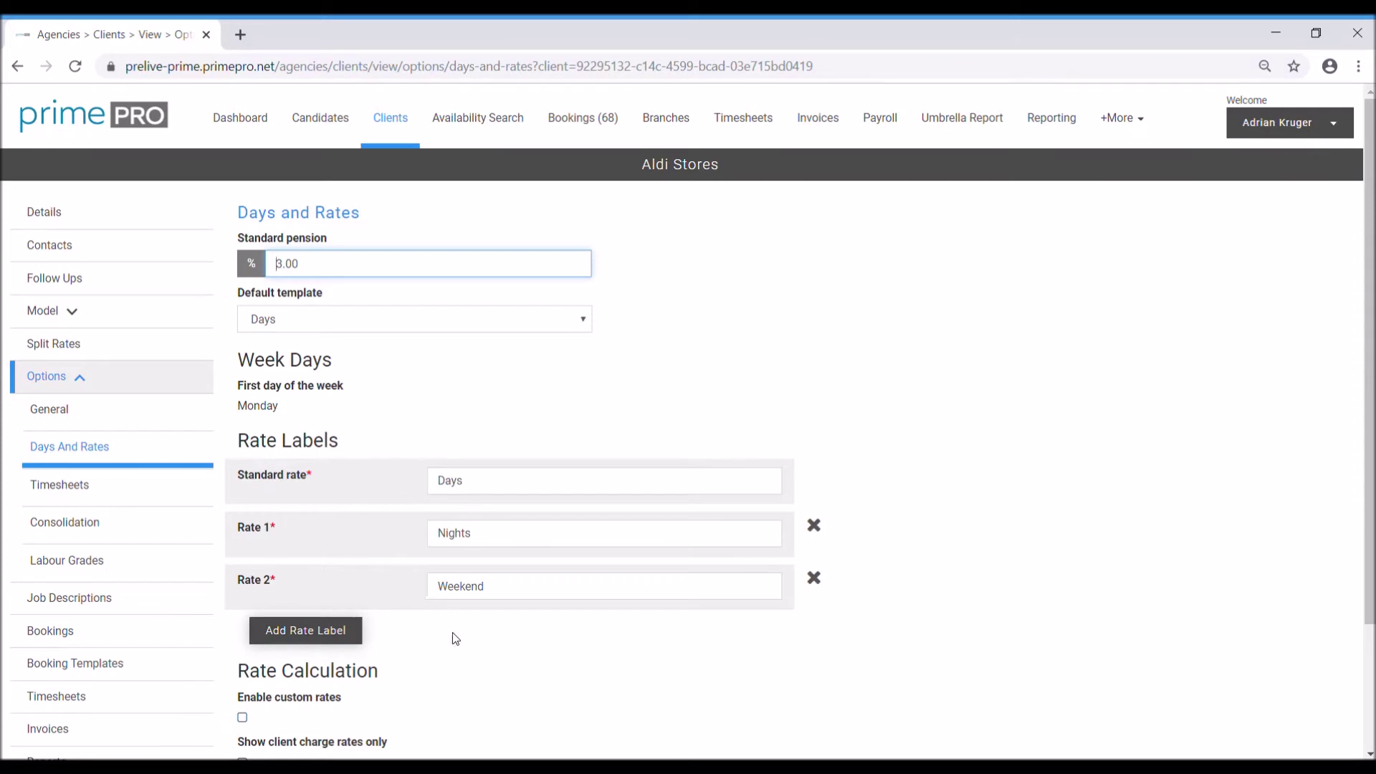
scroll(458, 628, down, 2)
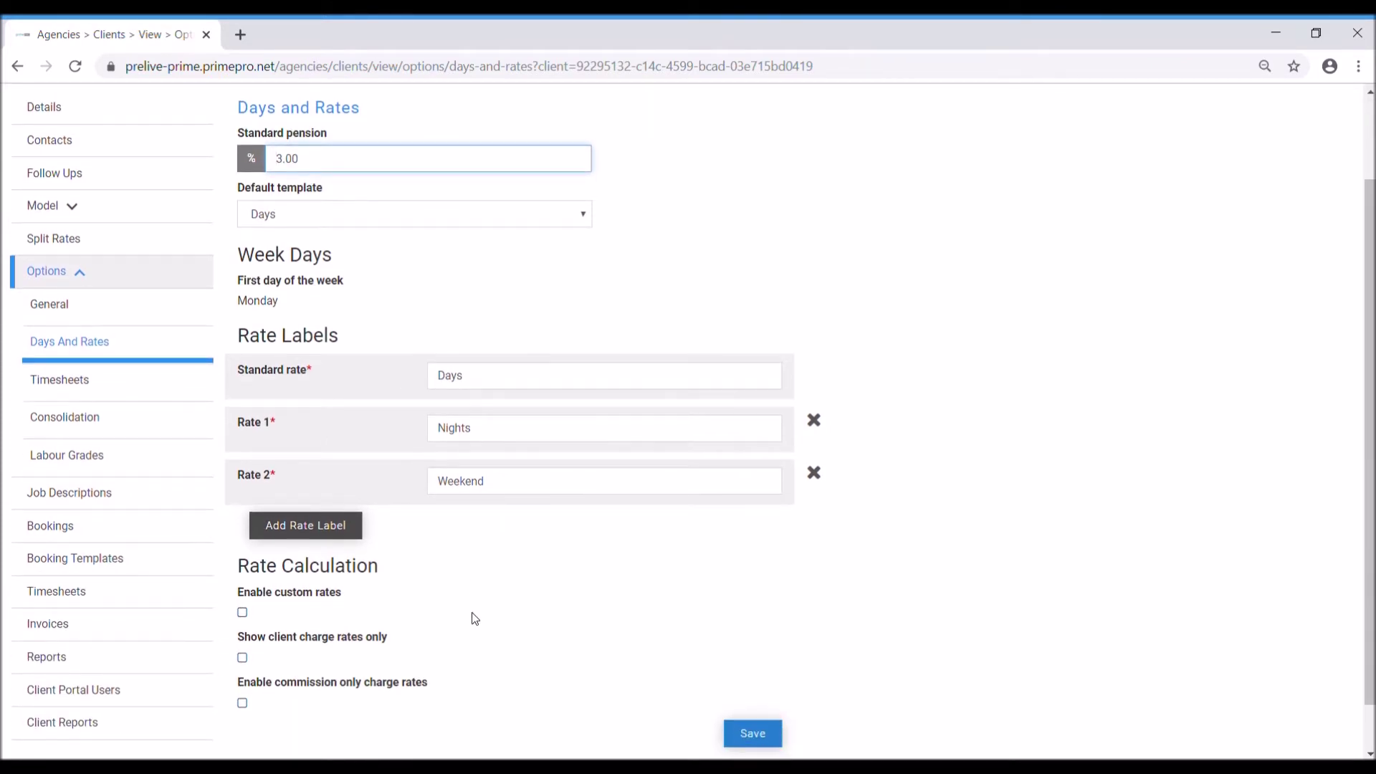
Add two blank rate labels, Rate 3 and Rate 4, and remove both again.
click(331, 532)
click(317, 588)
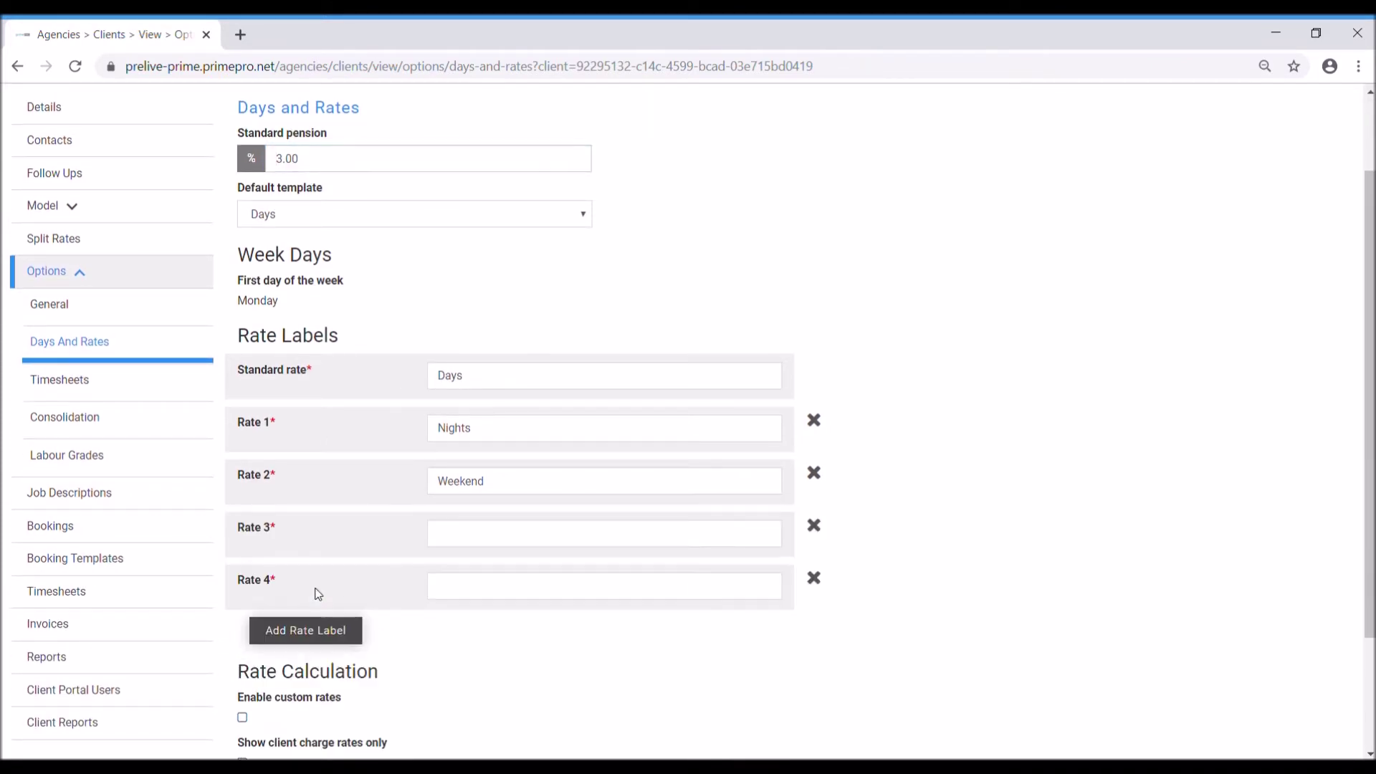
click(814, 578)
click(815, 525)
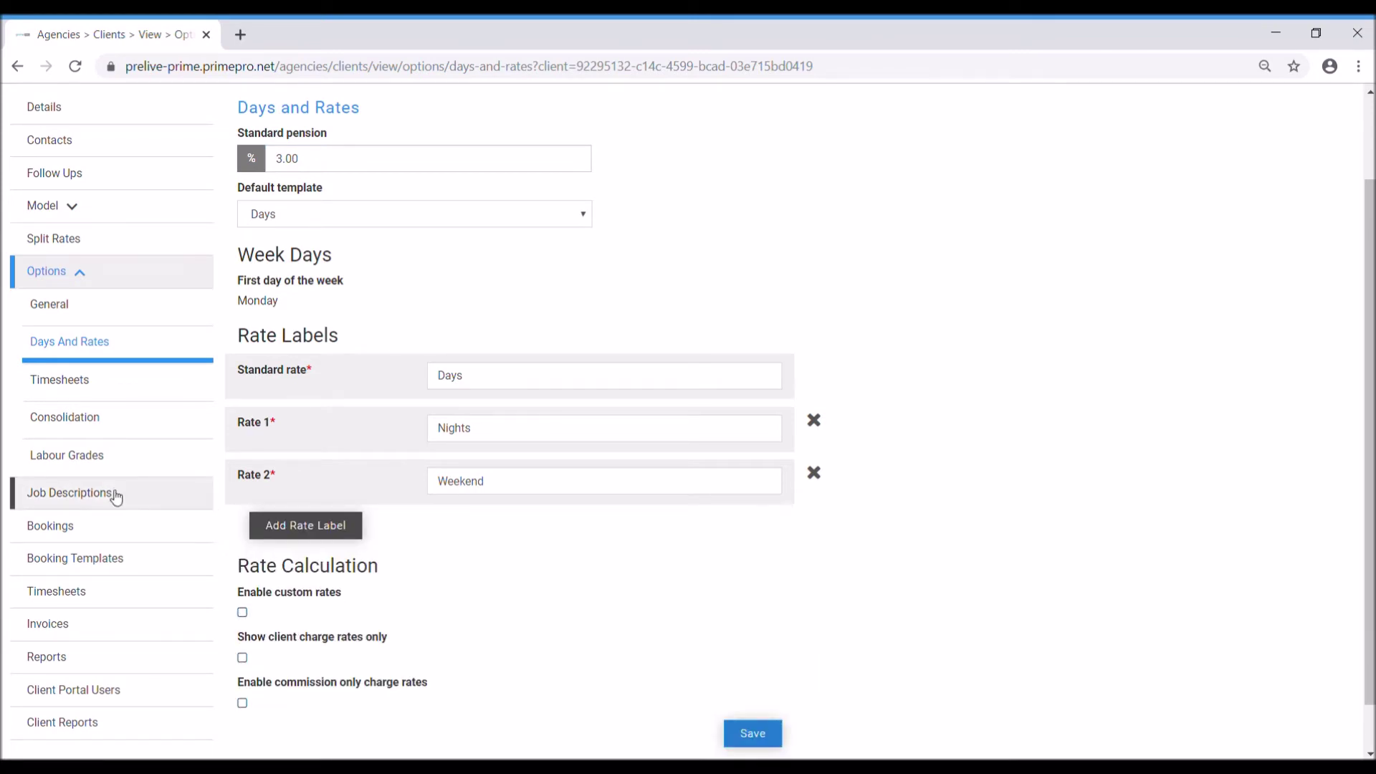
Open the client's split rates and examine the daily rates in the Days and Nights templates, including the weekend entries.
click(67, 243)
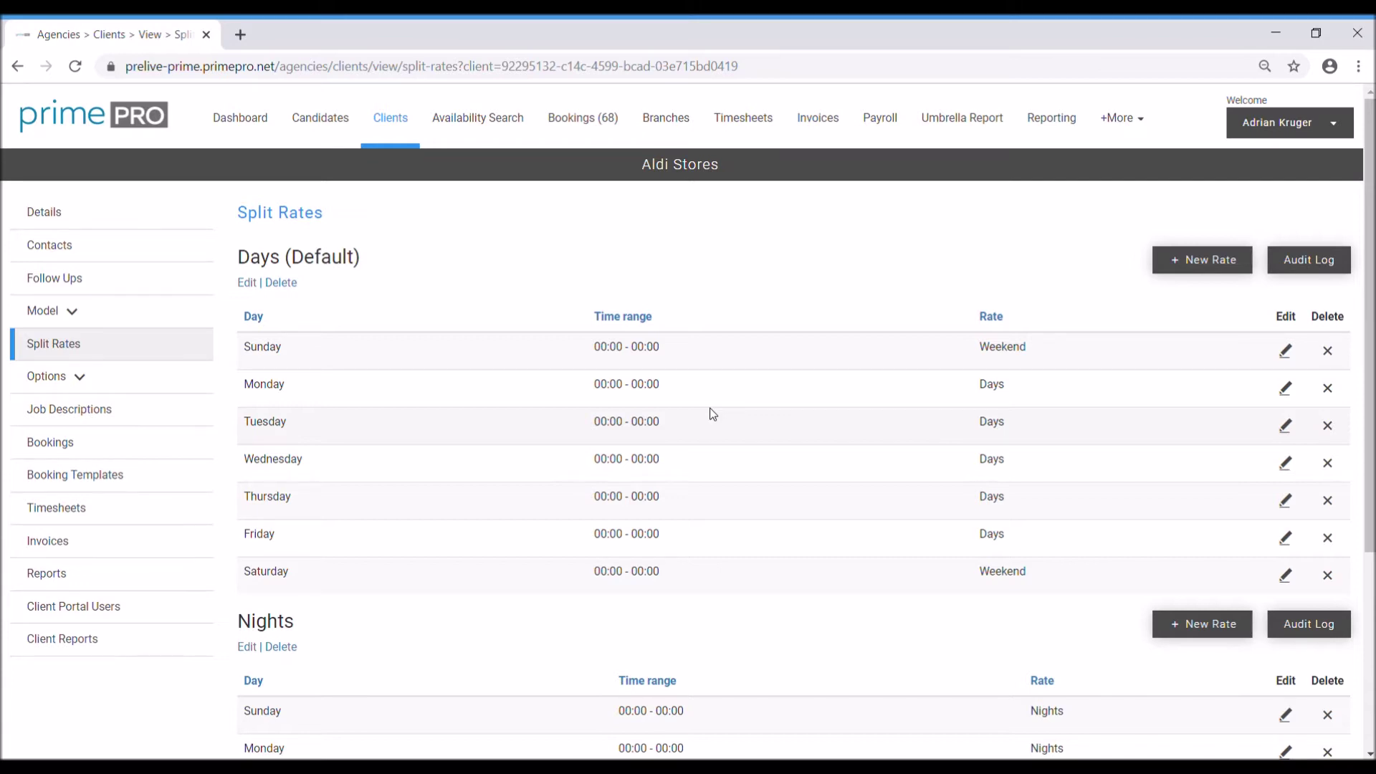
scroll(713, 415, down, 1)
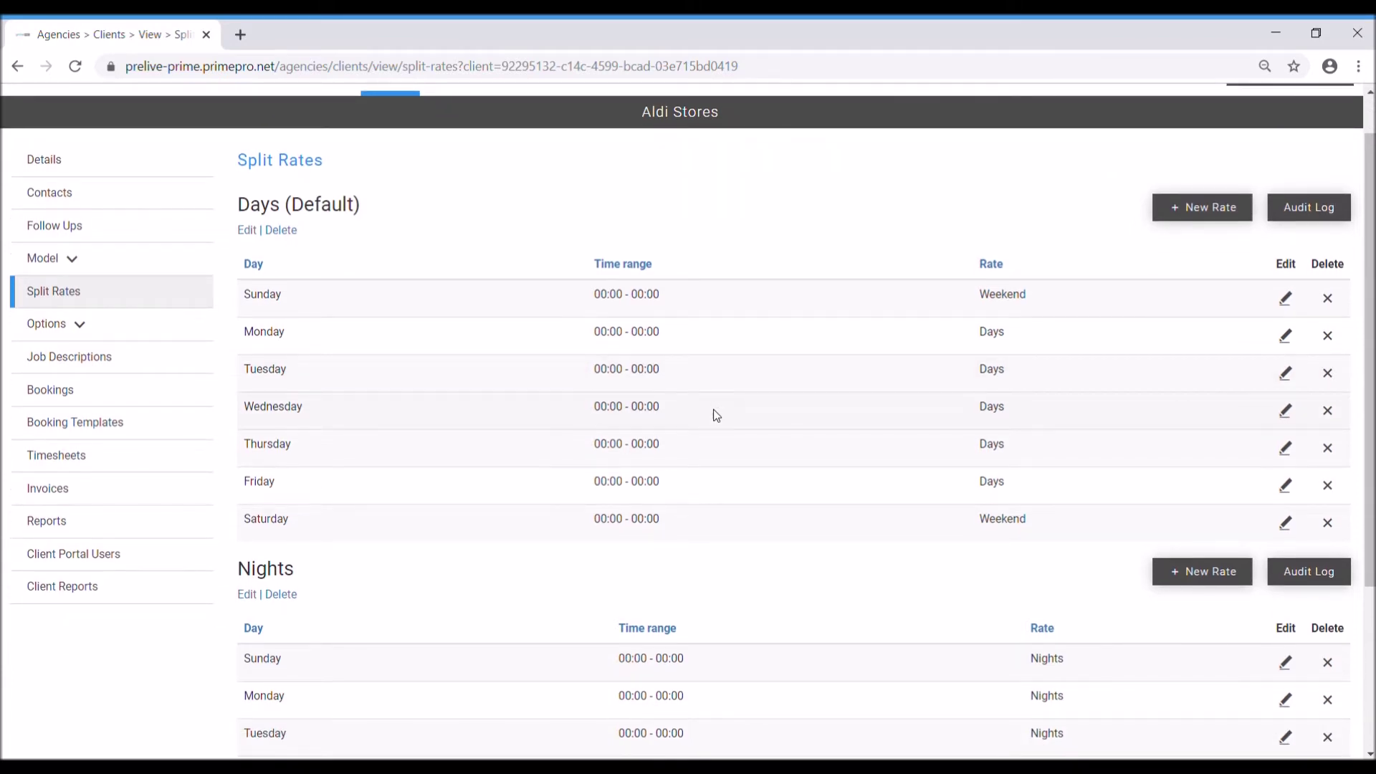
scroll(716, 415, down, 2)
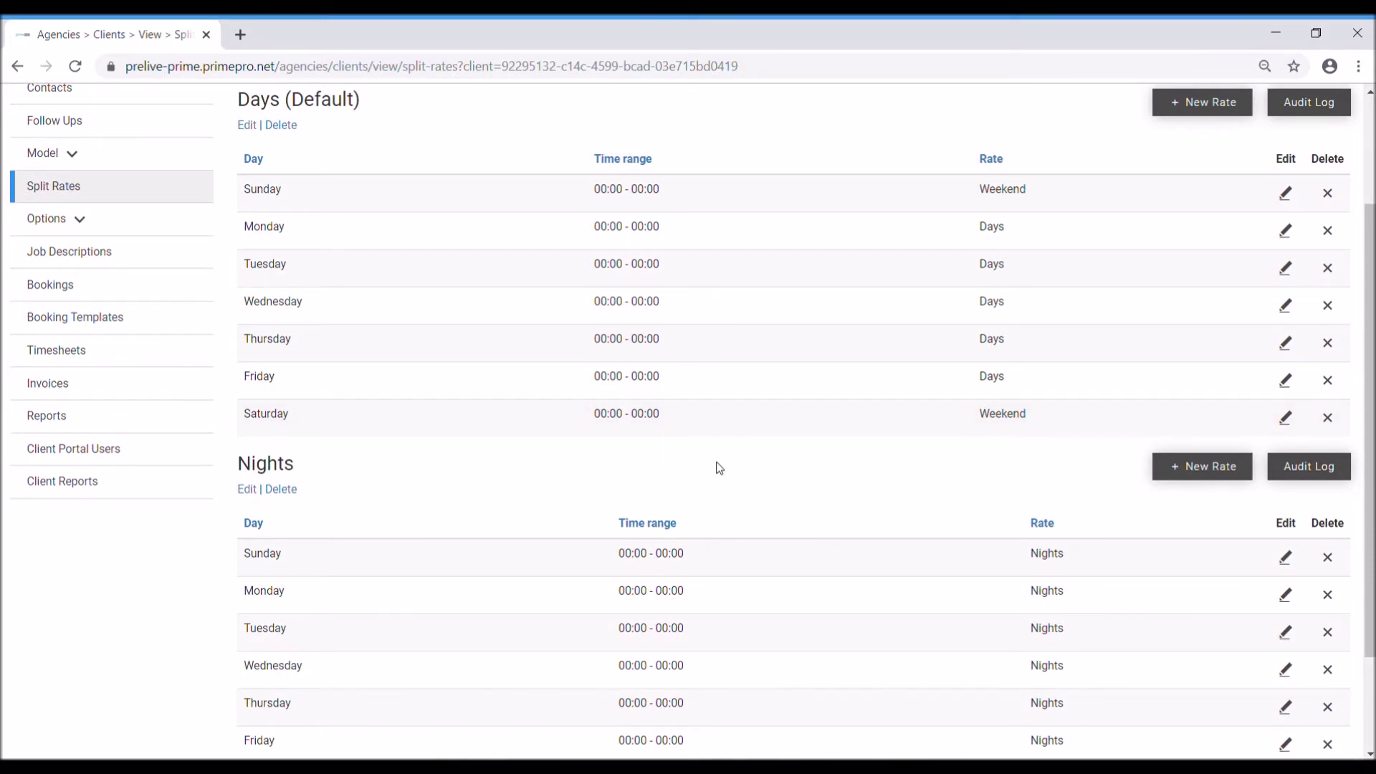
scroll(714, 481, up, 2)
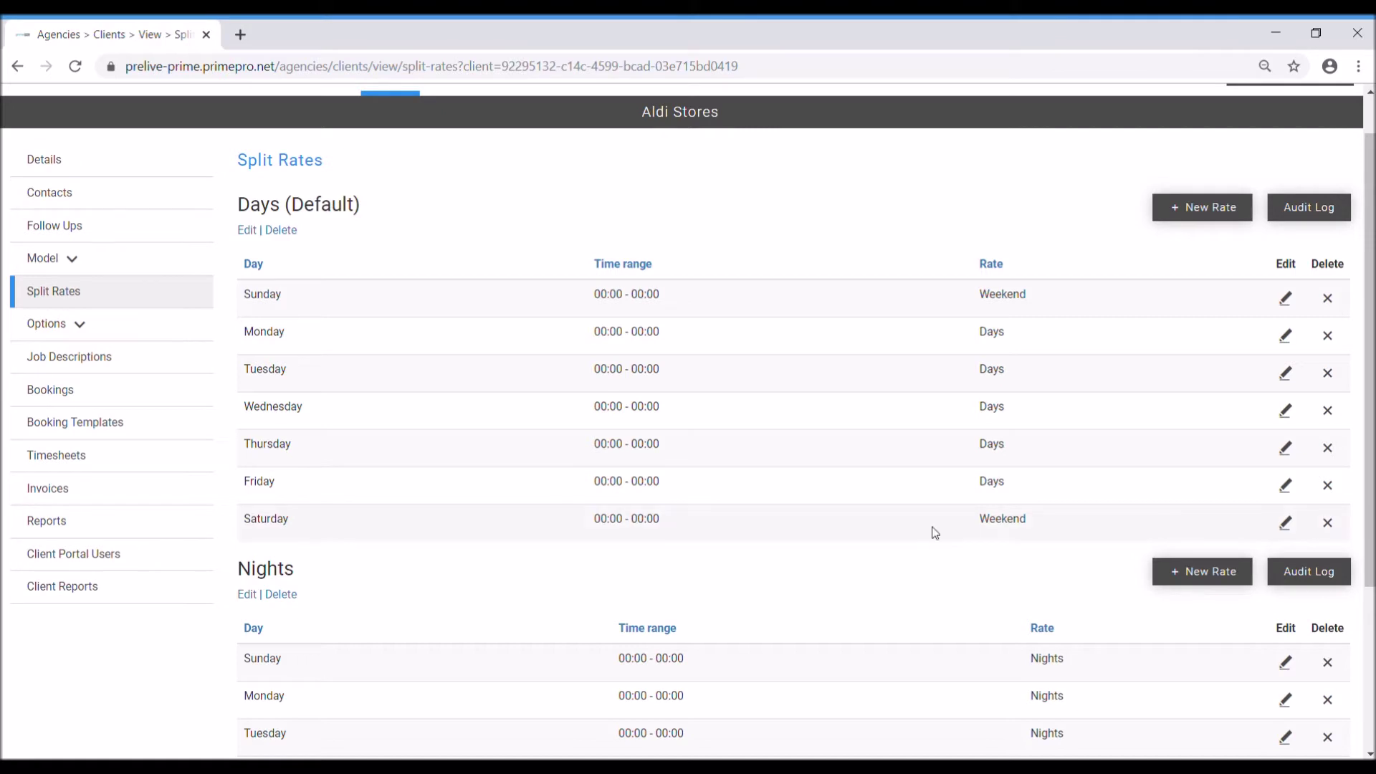
drag(1042, 519, 991, 521)
drag(1030, 294, 978, 297)
click(1012, 309)
scroll(1140, 660, down, 3)
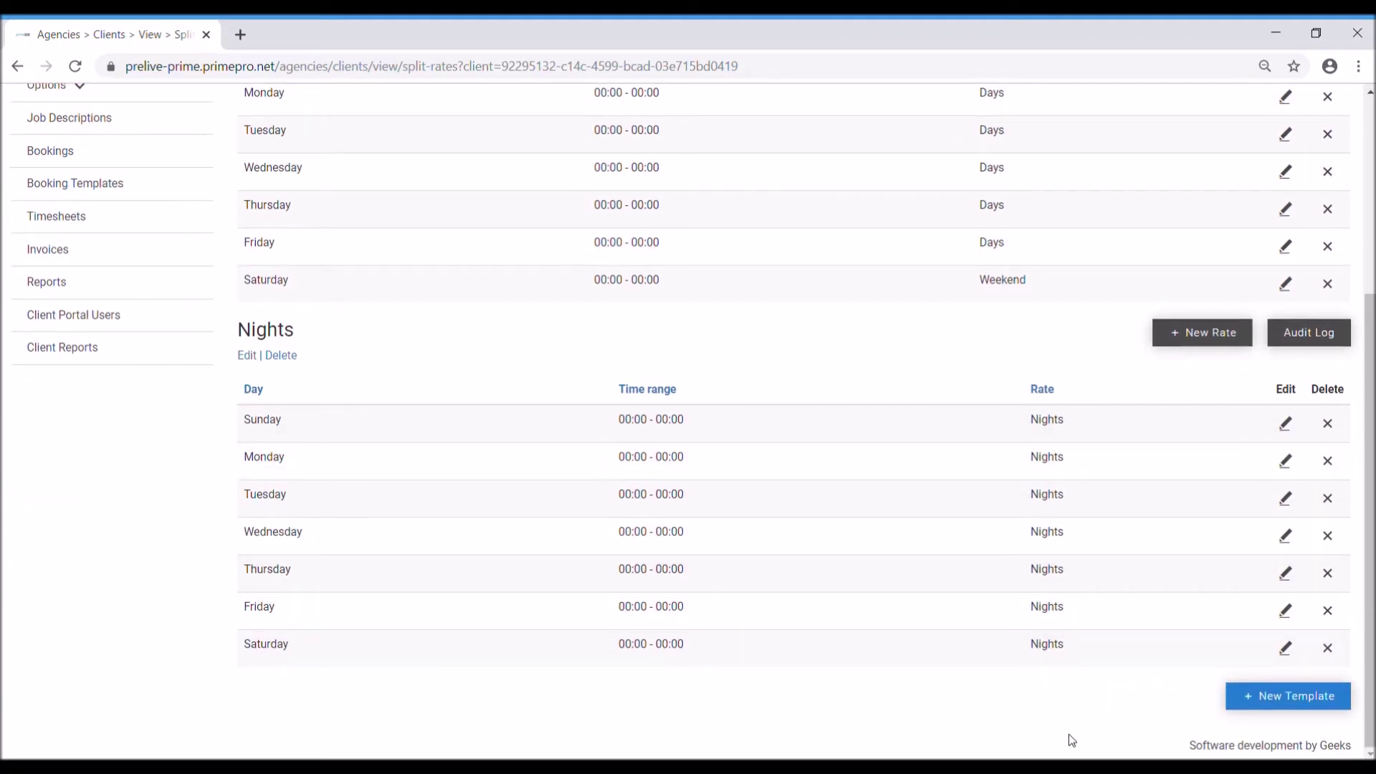
scroll(1129, 717, up, 4)
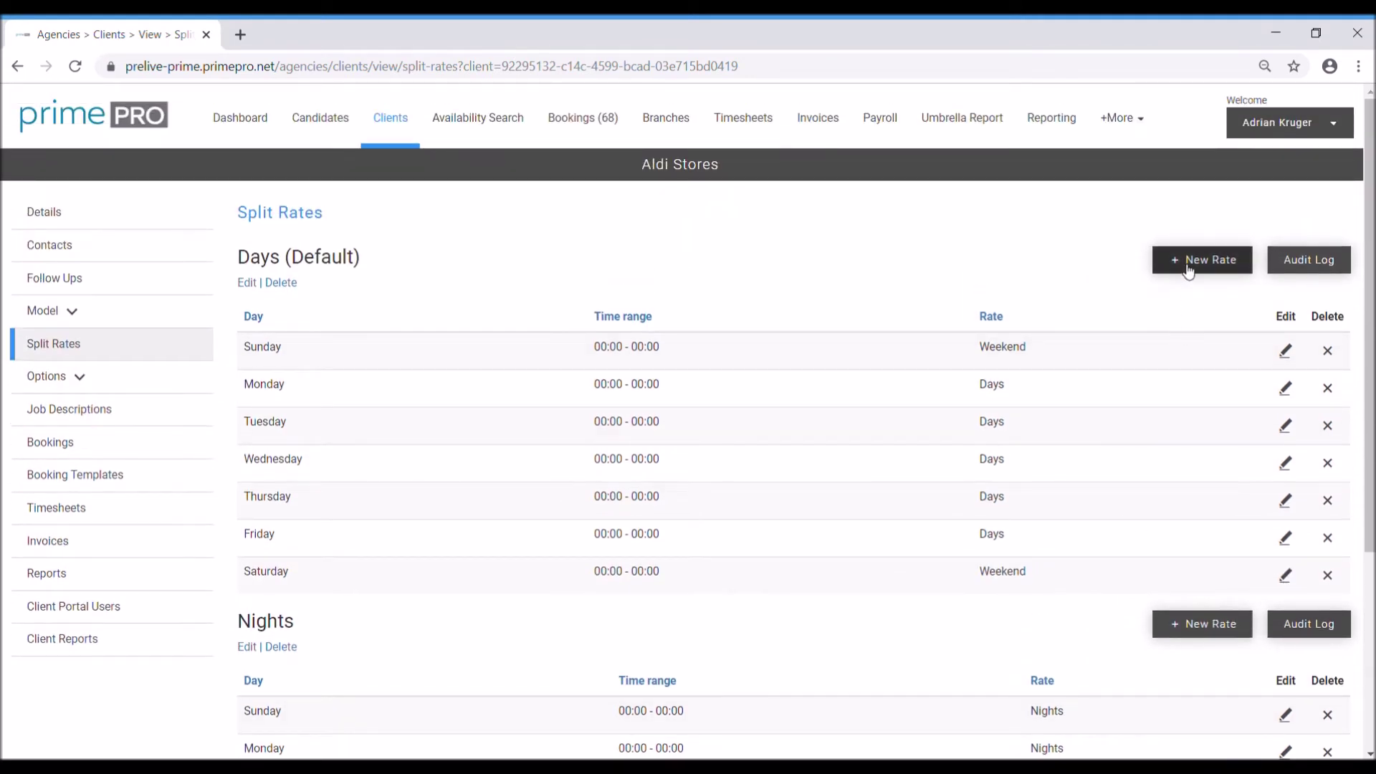
Start a new rate in the Days template and select all seven days for it.
click(1190, 269)
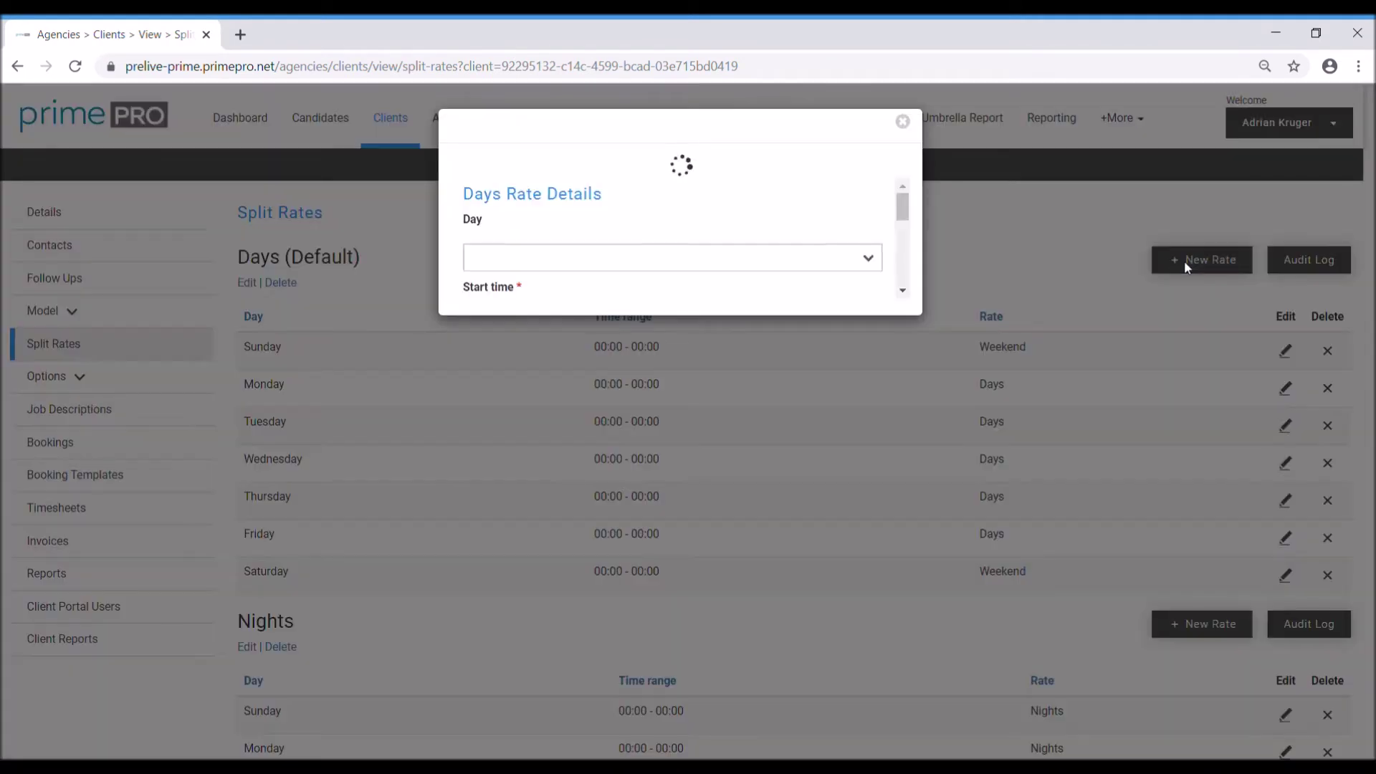
click(892, 237)
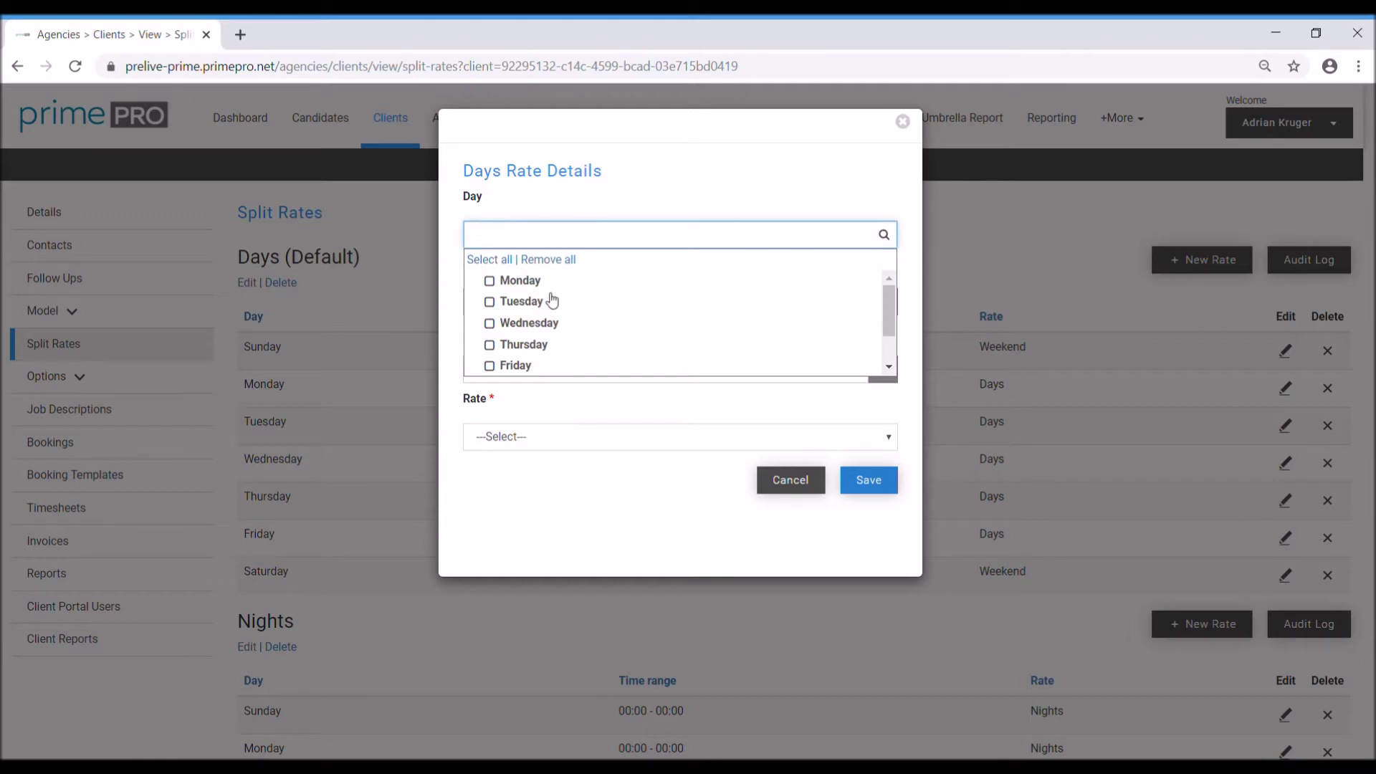
click(487, 259)
click(521, 516)
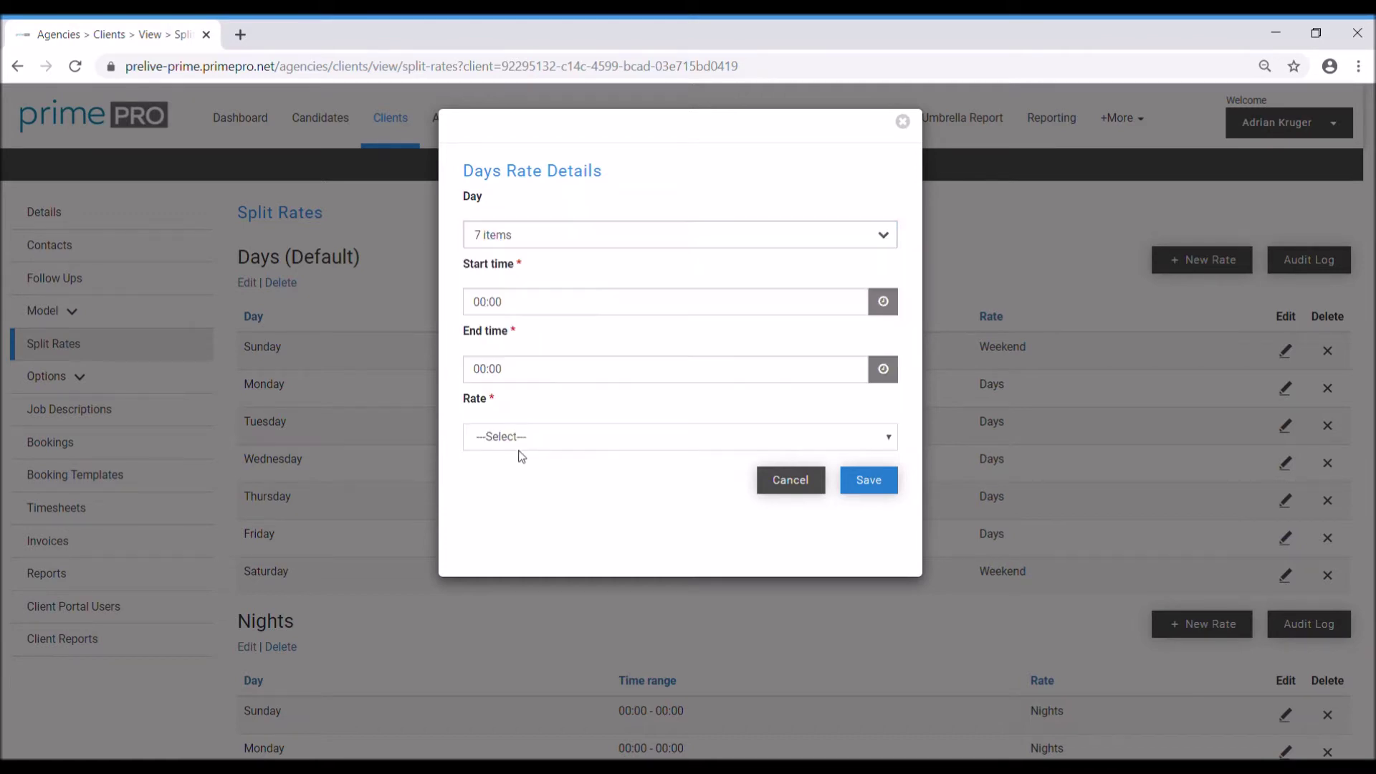
Set the new rate's start time to 06:00 and end time to 14:00, and discard the form without saving.
click(493, 302)
click(504, 411)
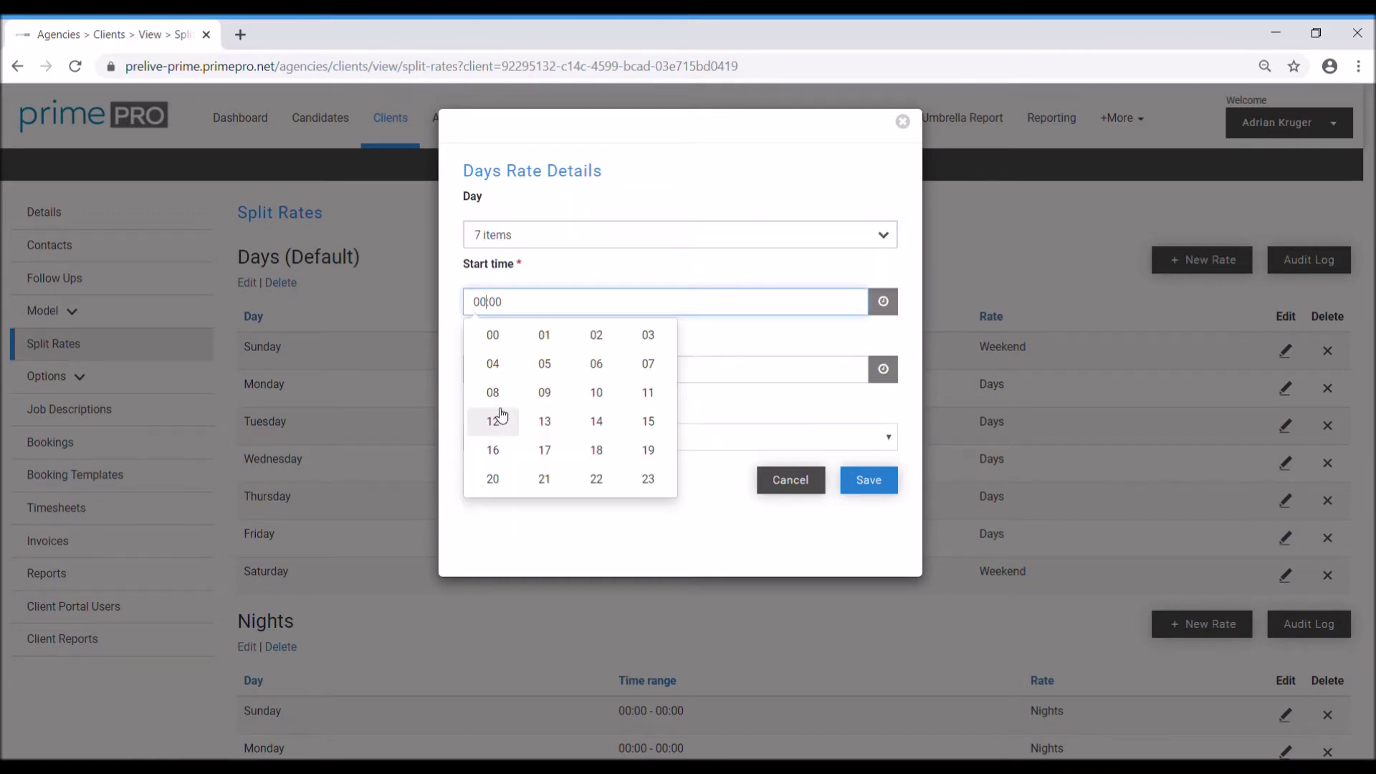
click(595, 360)
click(691, 370)
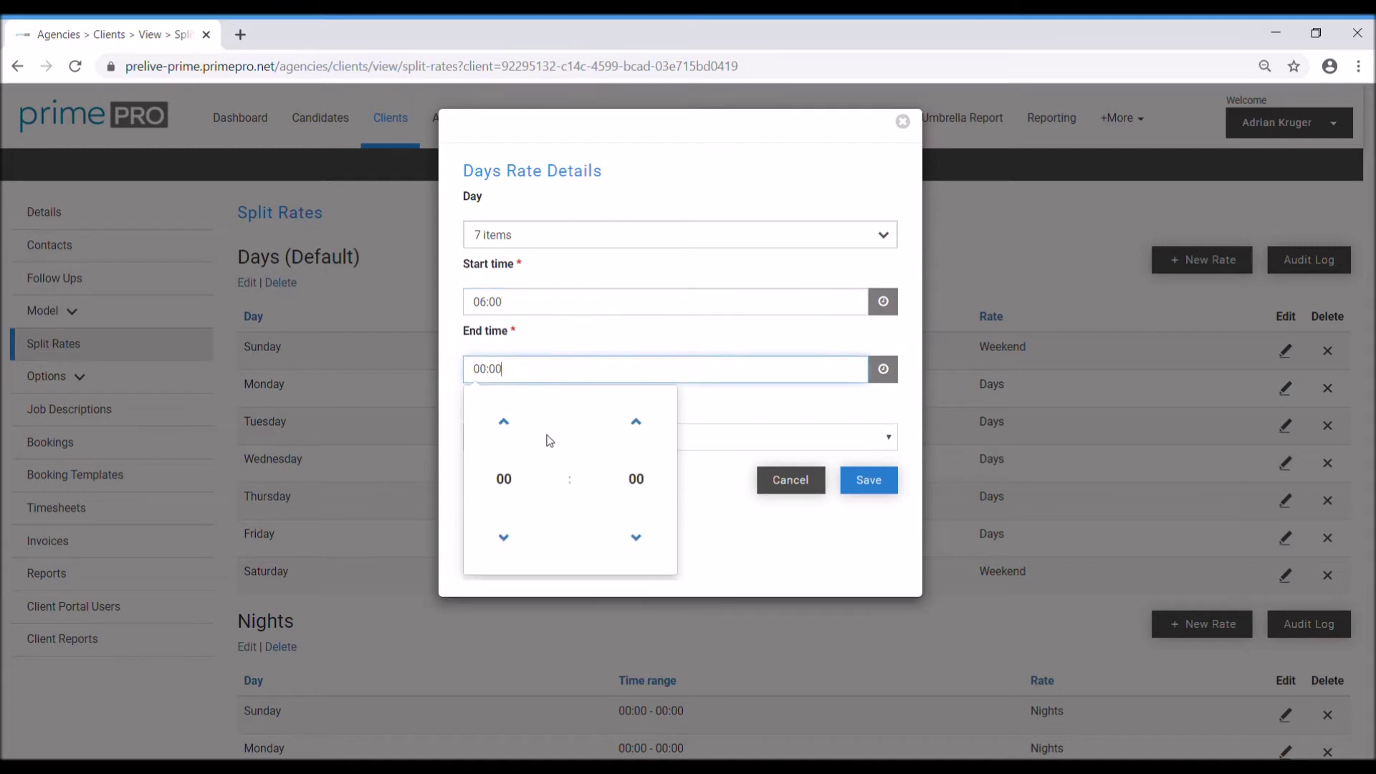
click(504, 479)
click(597, 489)
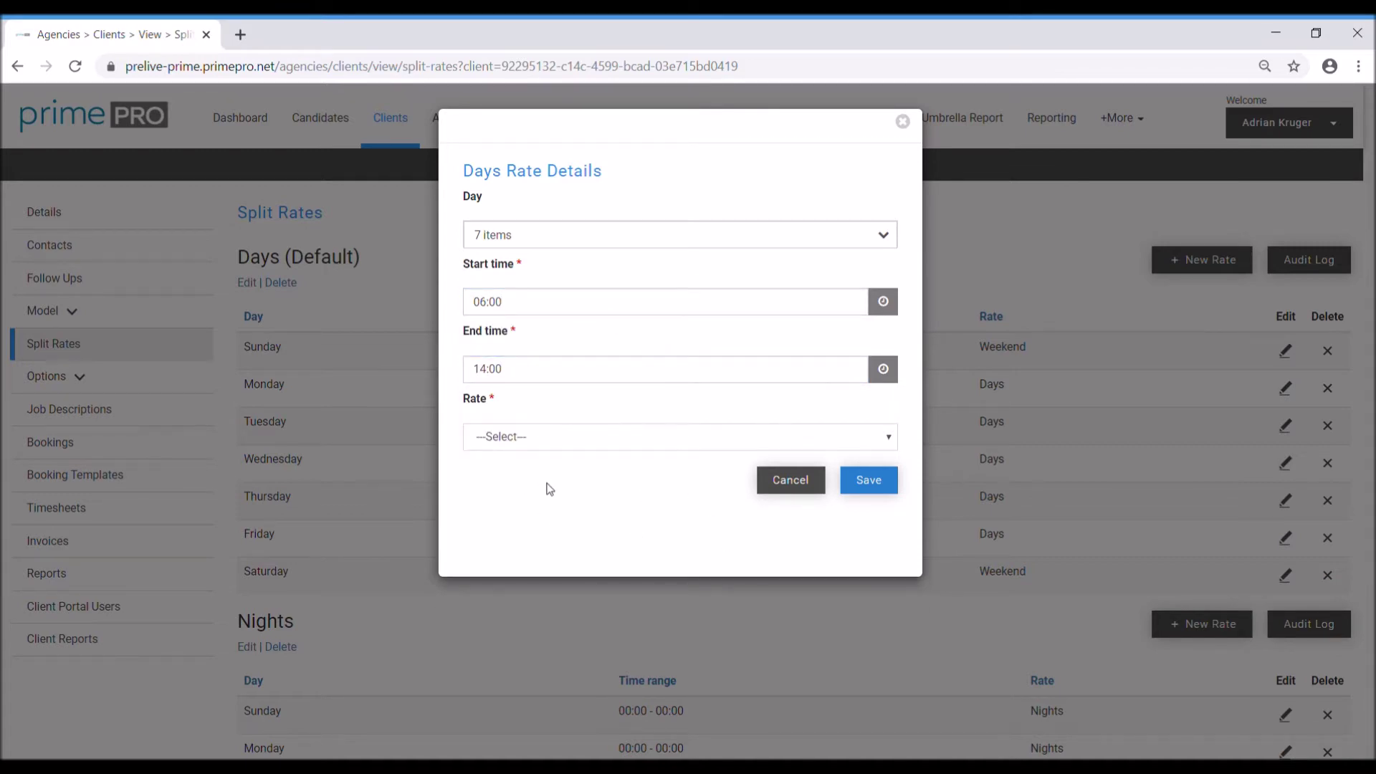
click(780, 485)
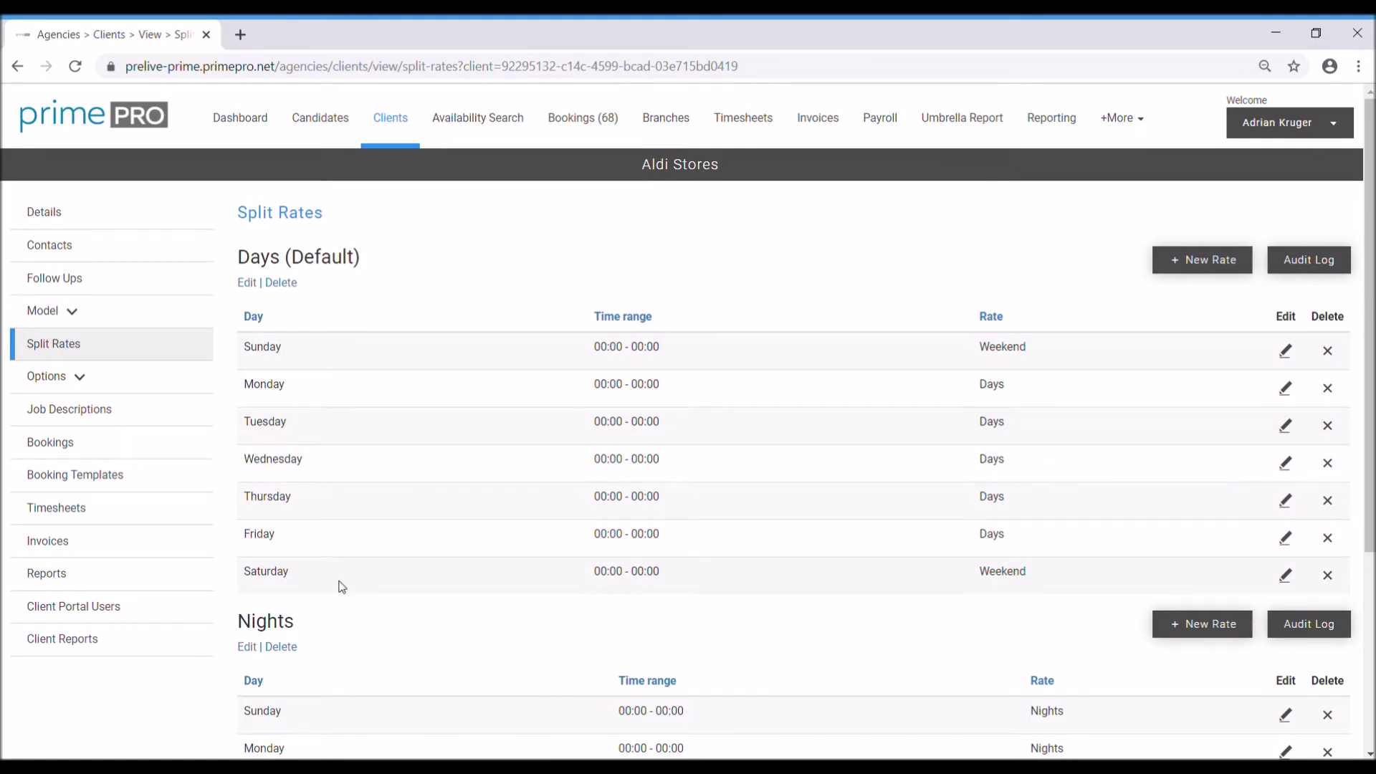
Open the client's business units and examine the bank holiday calendars assigned to Kettering and Northampton Store.
click(58, 313)
click(67, 346)
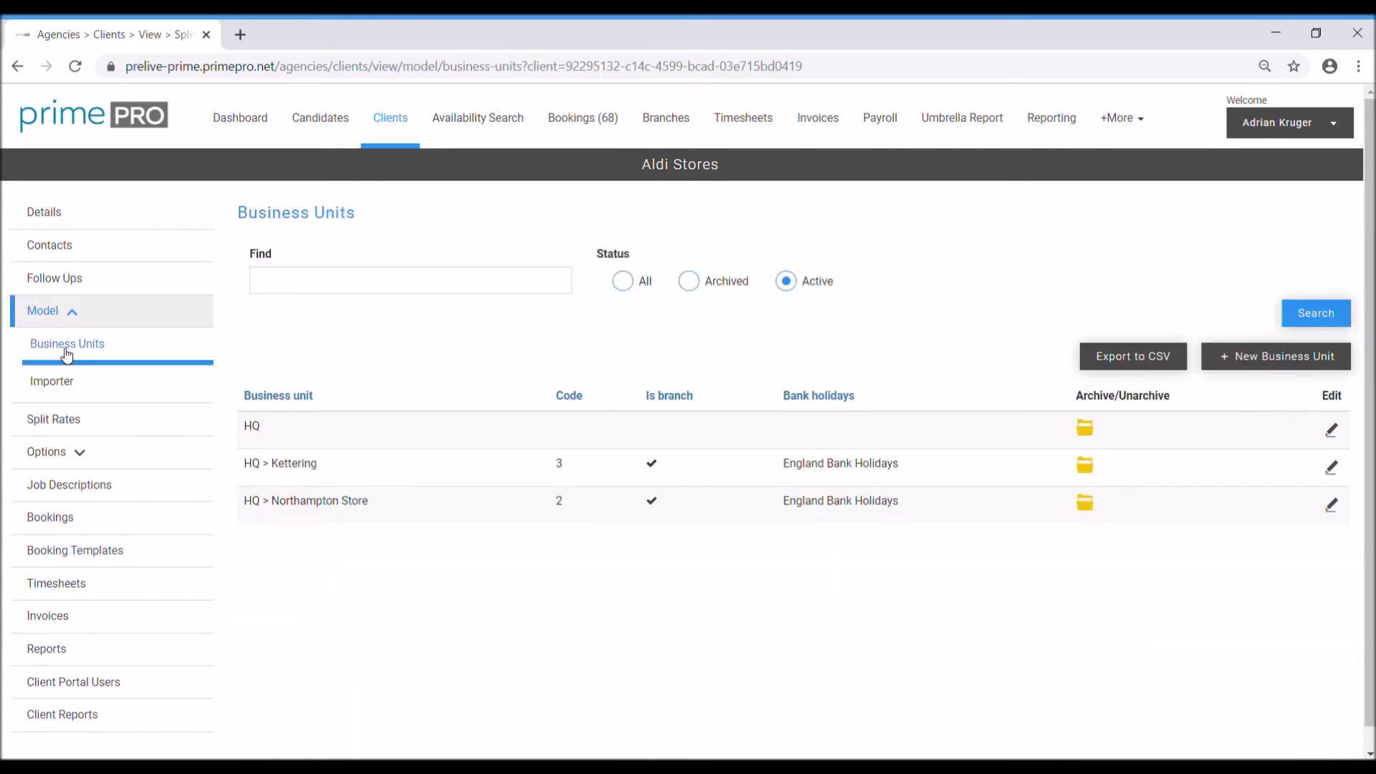
drag(908, 468, 784, 470)
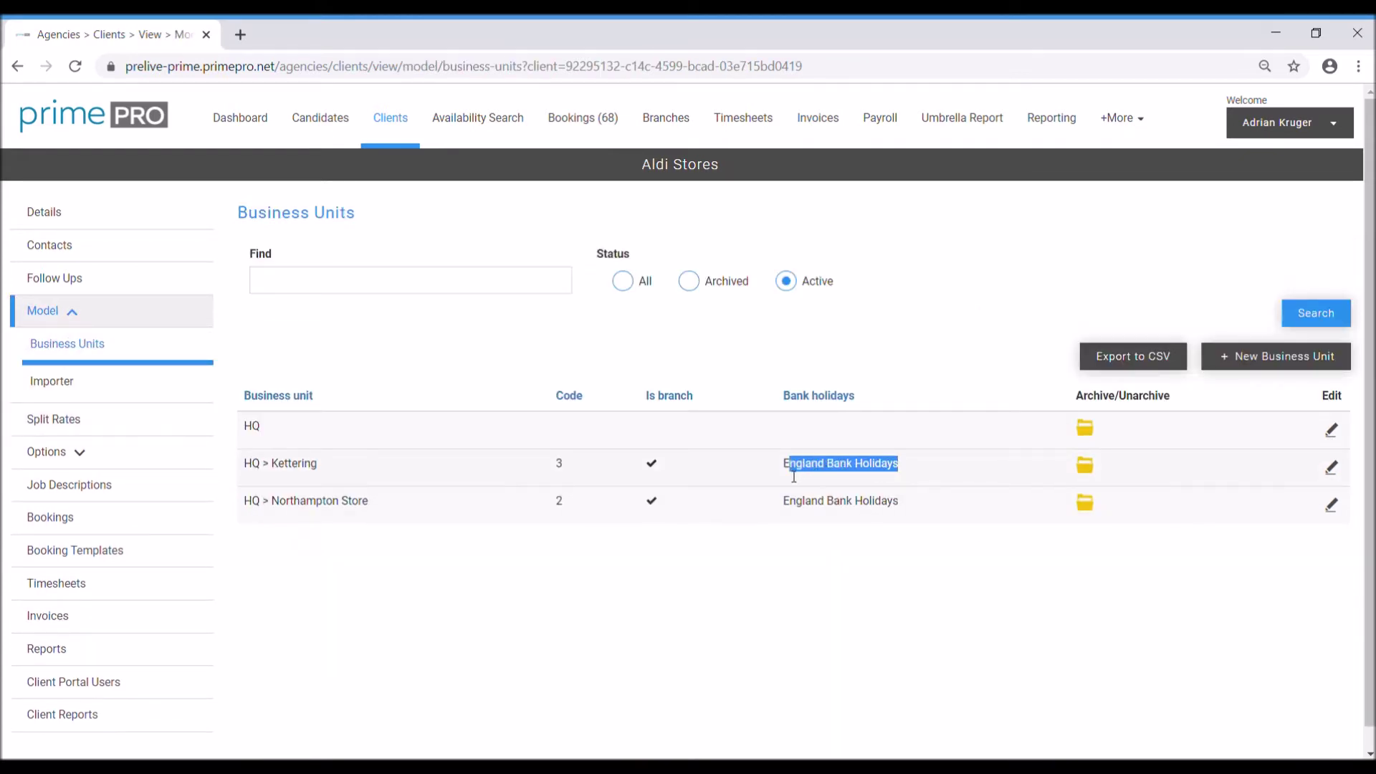
drag(897, 501, 789, 511)
drag(899, 466, 783, 470)
click(882, 476)
drag(903, 501, 778, 506)
click(889, 475)
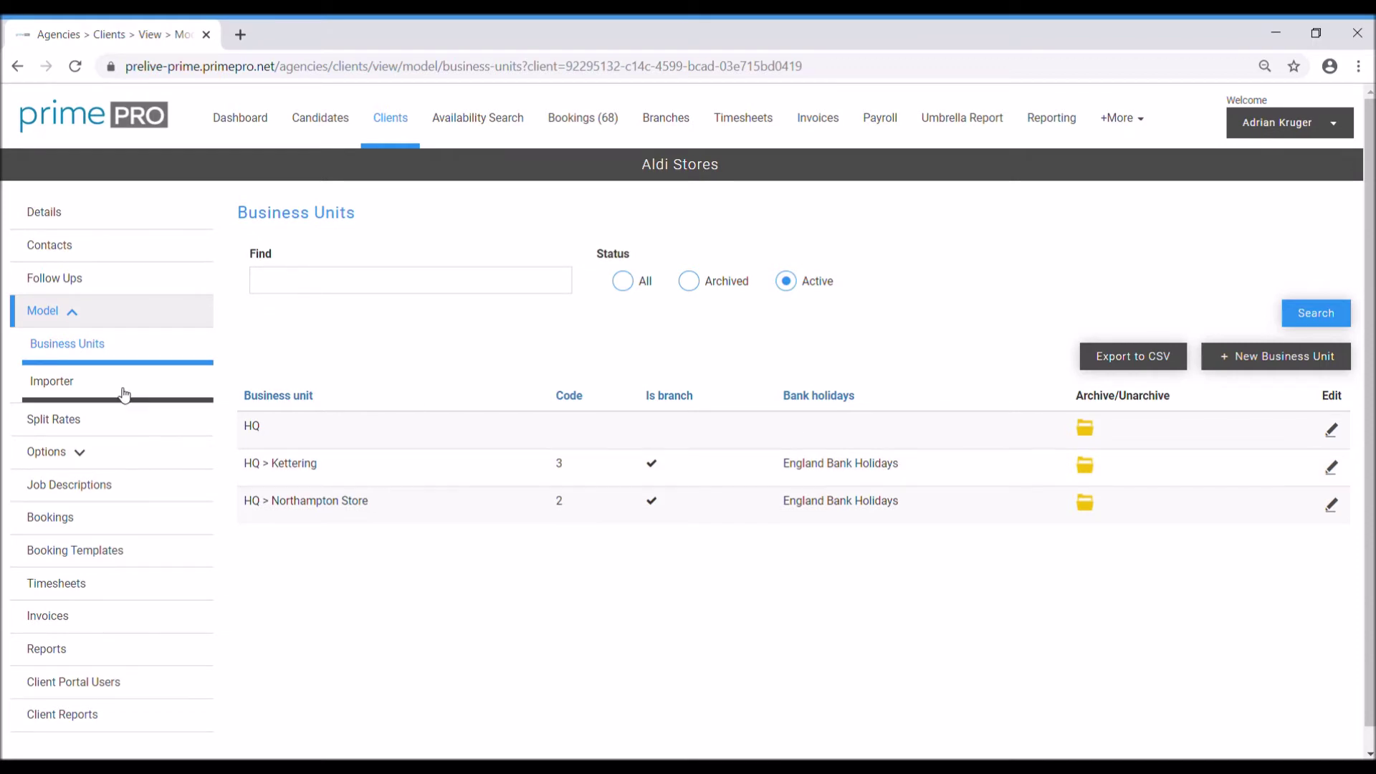
Open the client's labour grades, view the blank form for a new labour grade and cancel it.
click(128, 459)
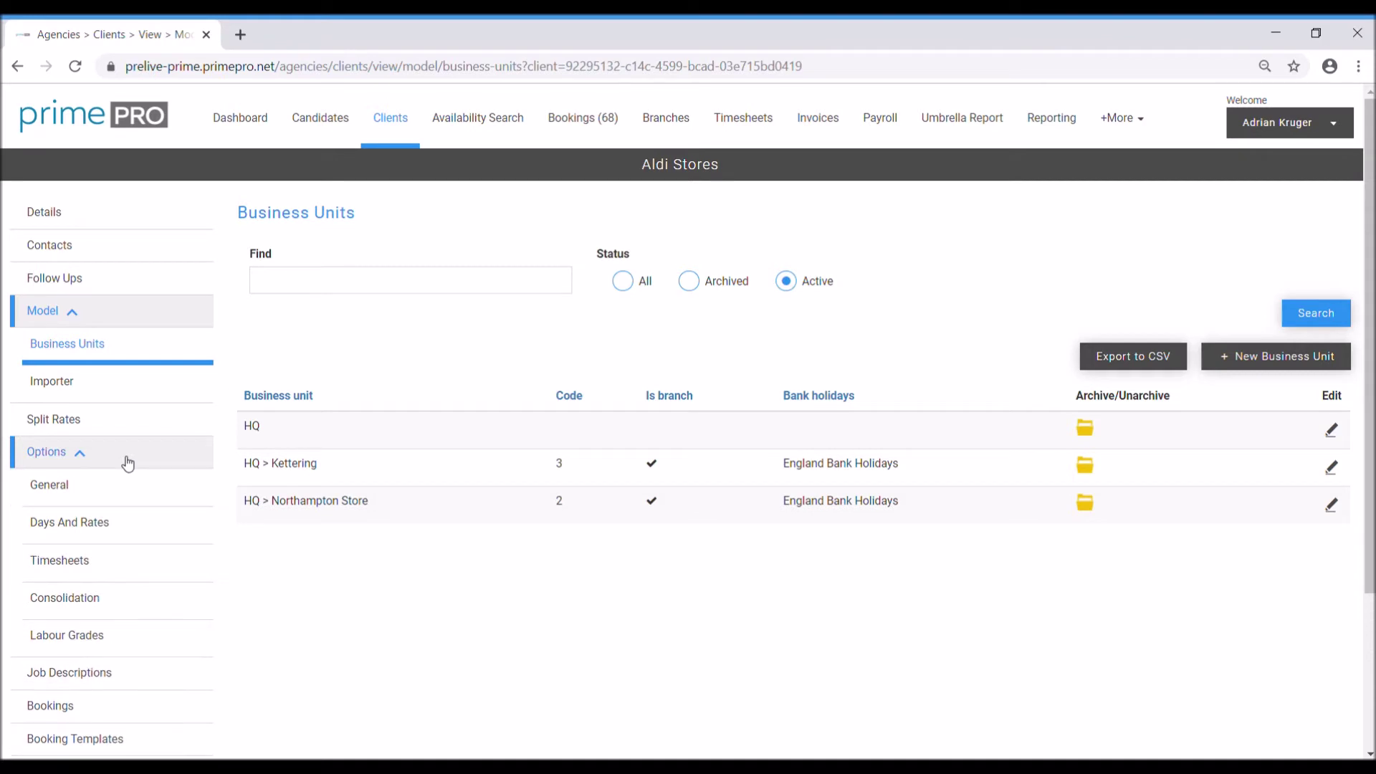
click(119, 644)
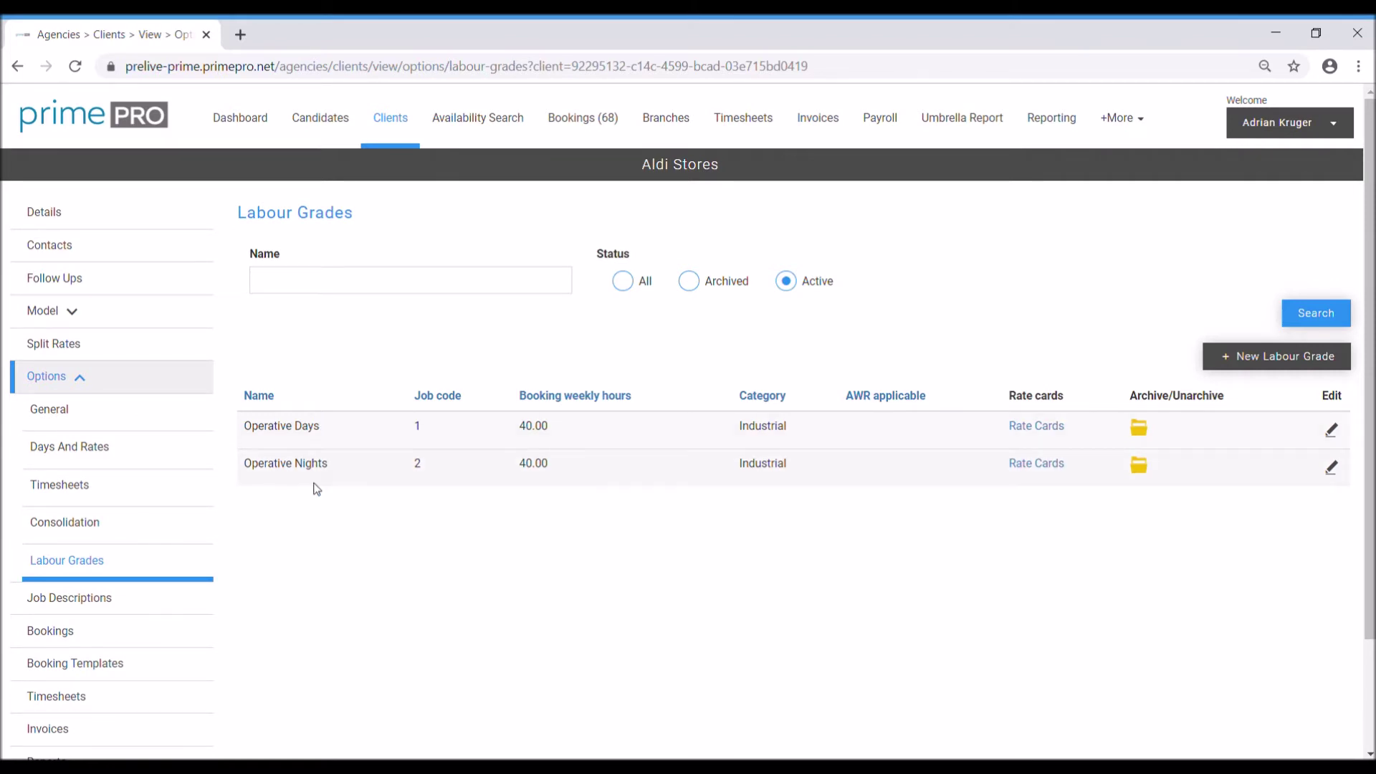
click(1264, 362)
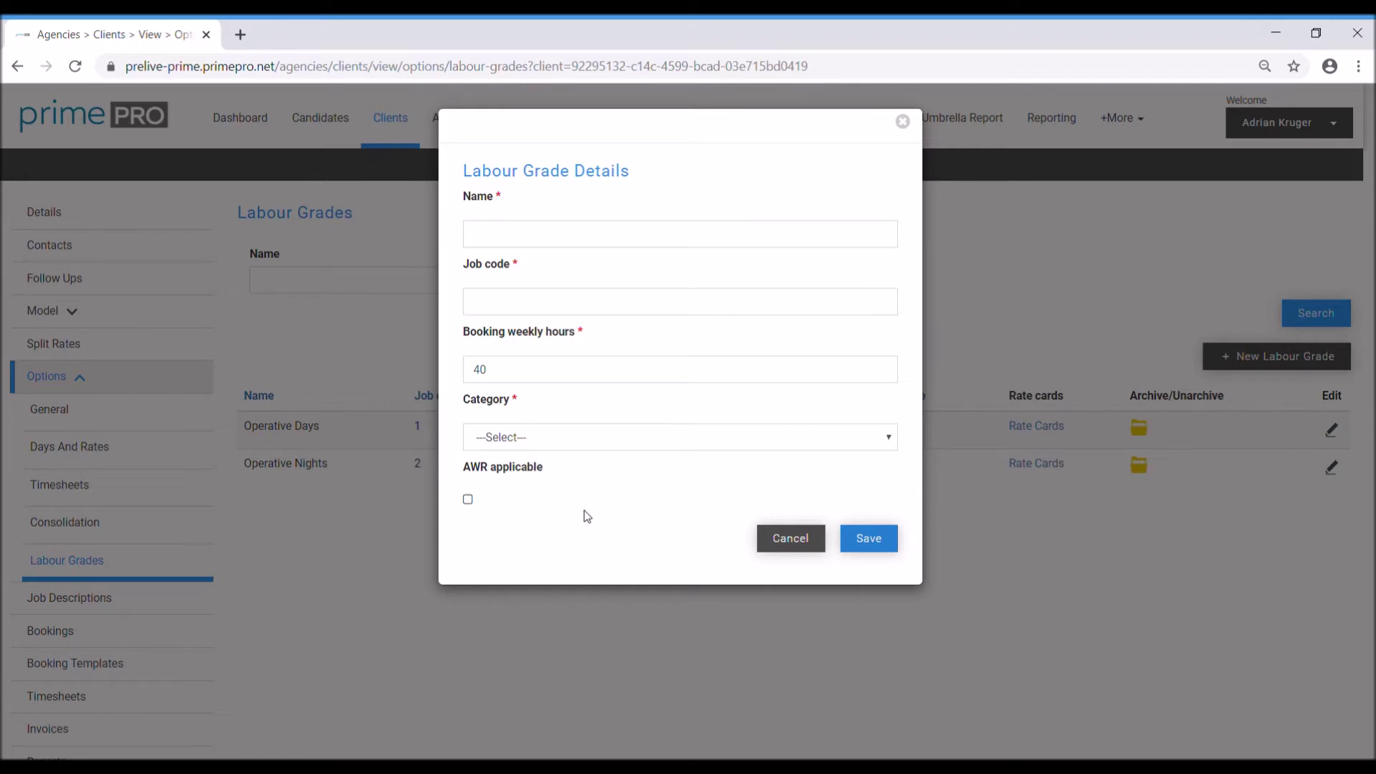
click(775, 545)
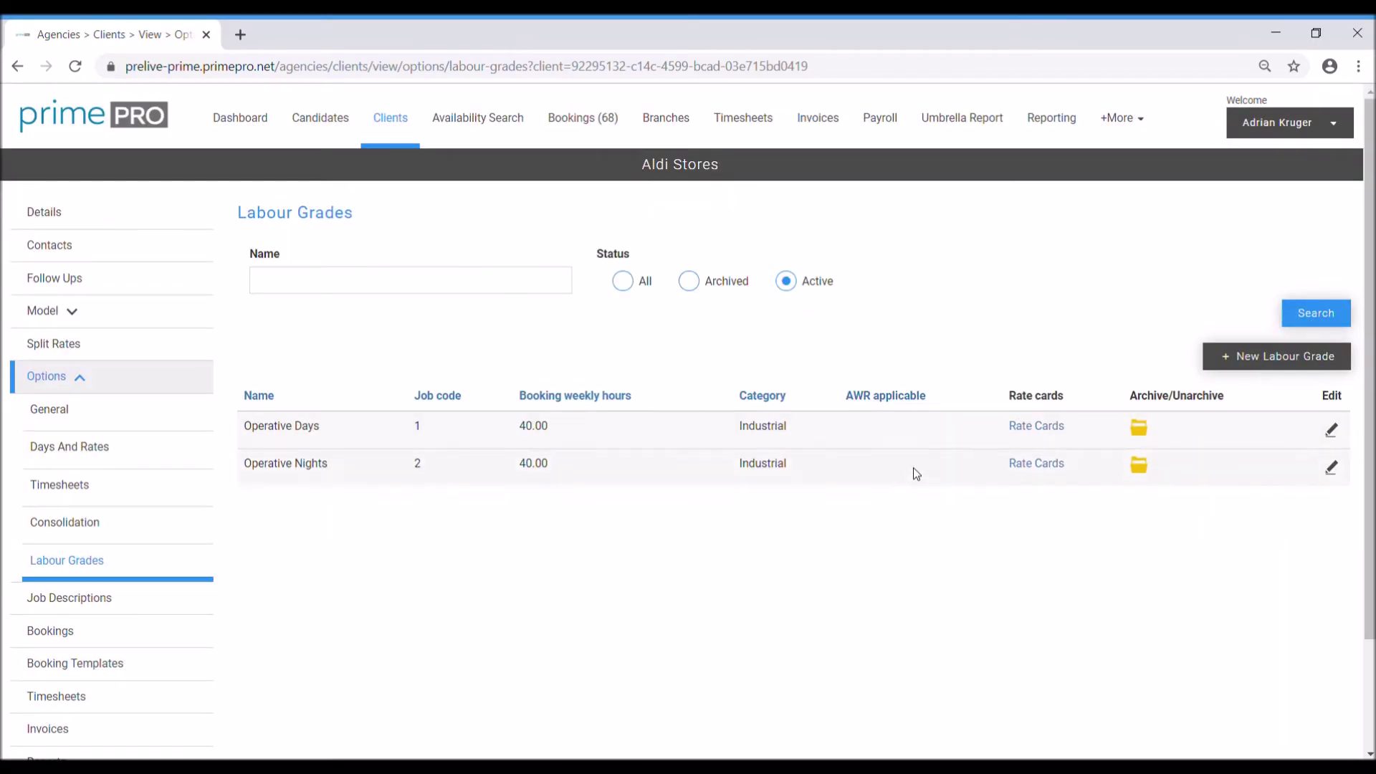
Open the Northampton Store rates from the Operative Days rate cards and look over the overtime settings and rate table.
click(1049, 429)
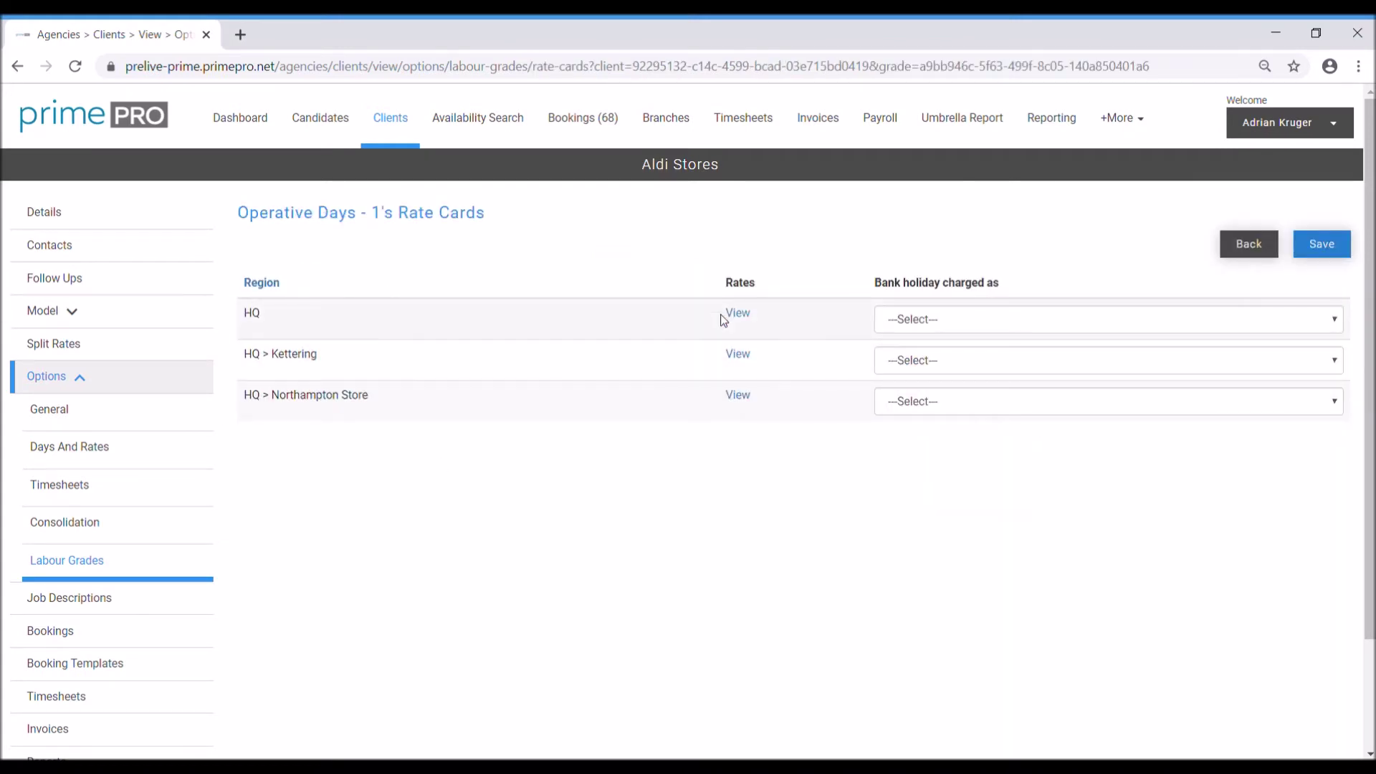
click(744, 401)
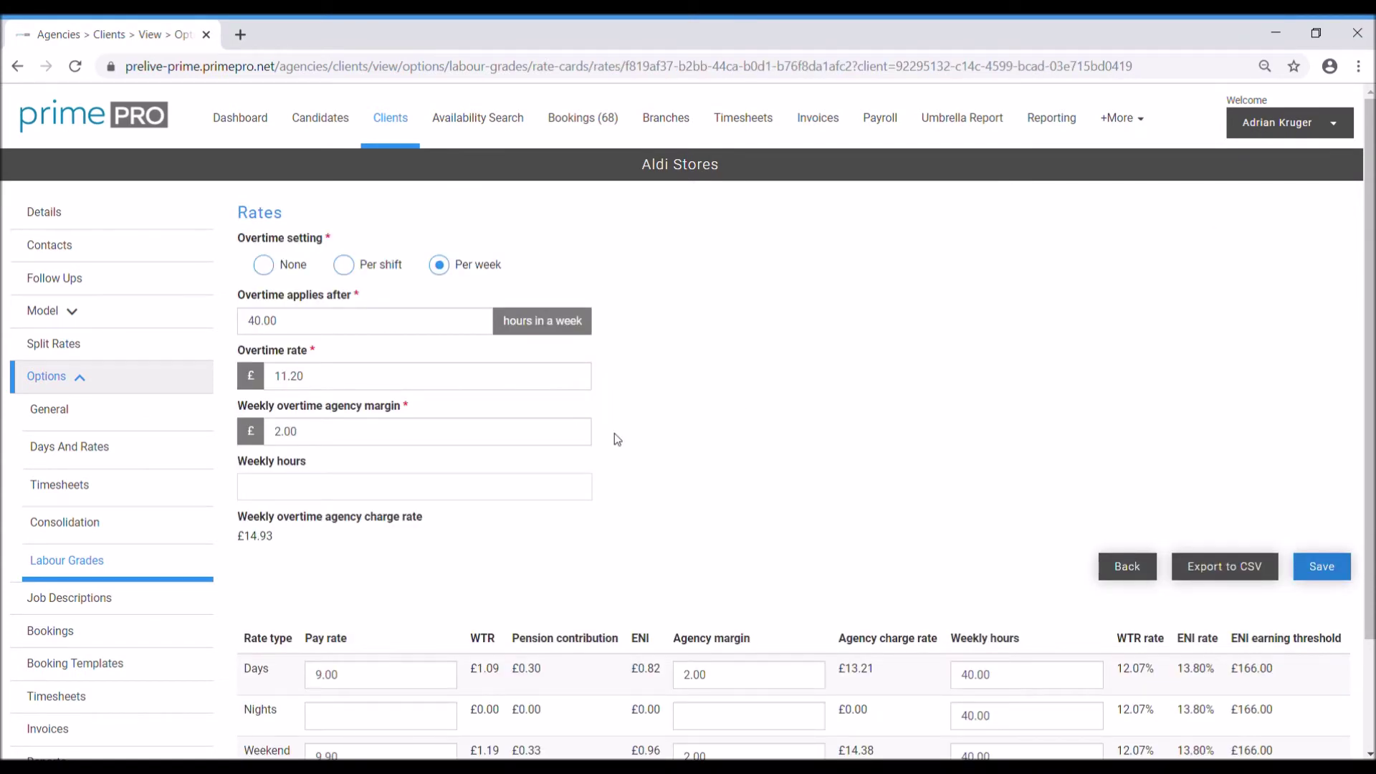
scroll(618, 431, down, 2)
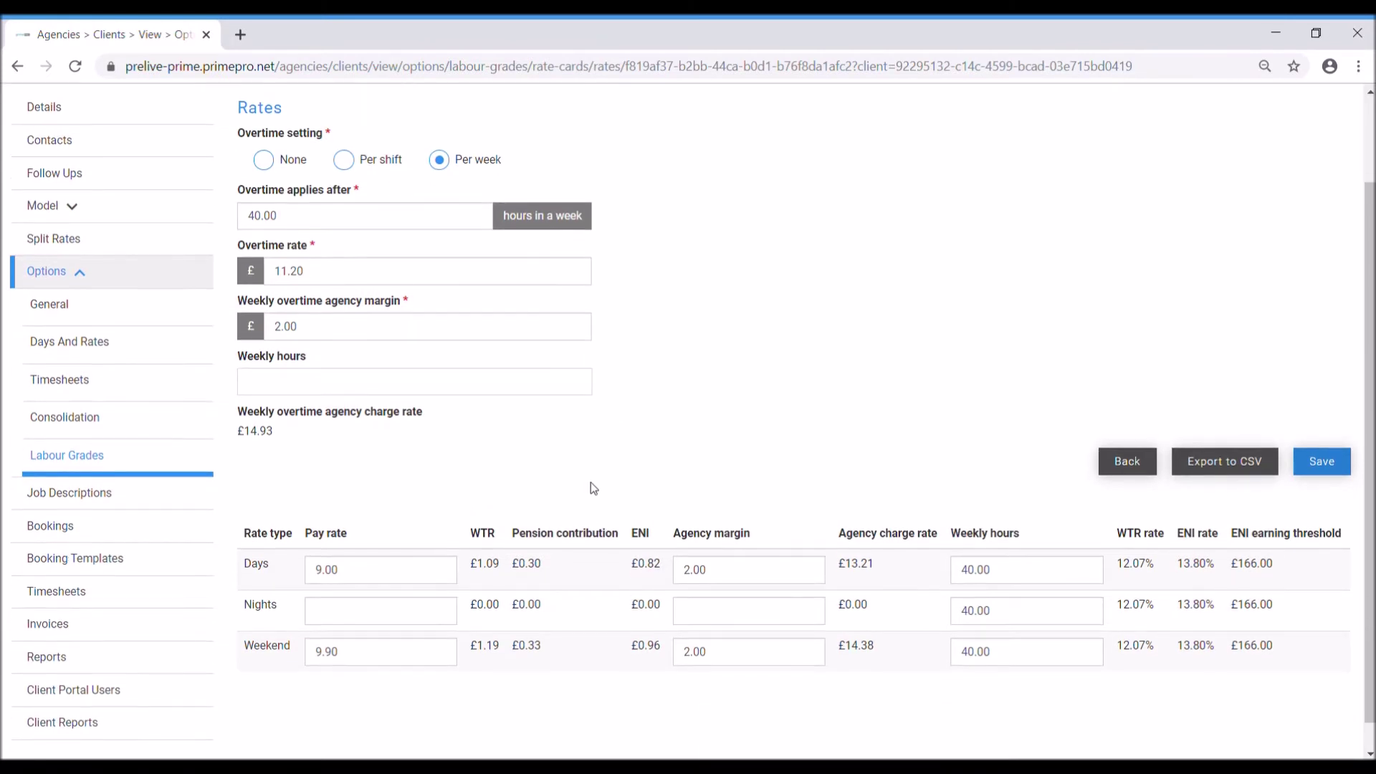
scroll(552, 461, up, 2)
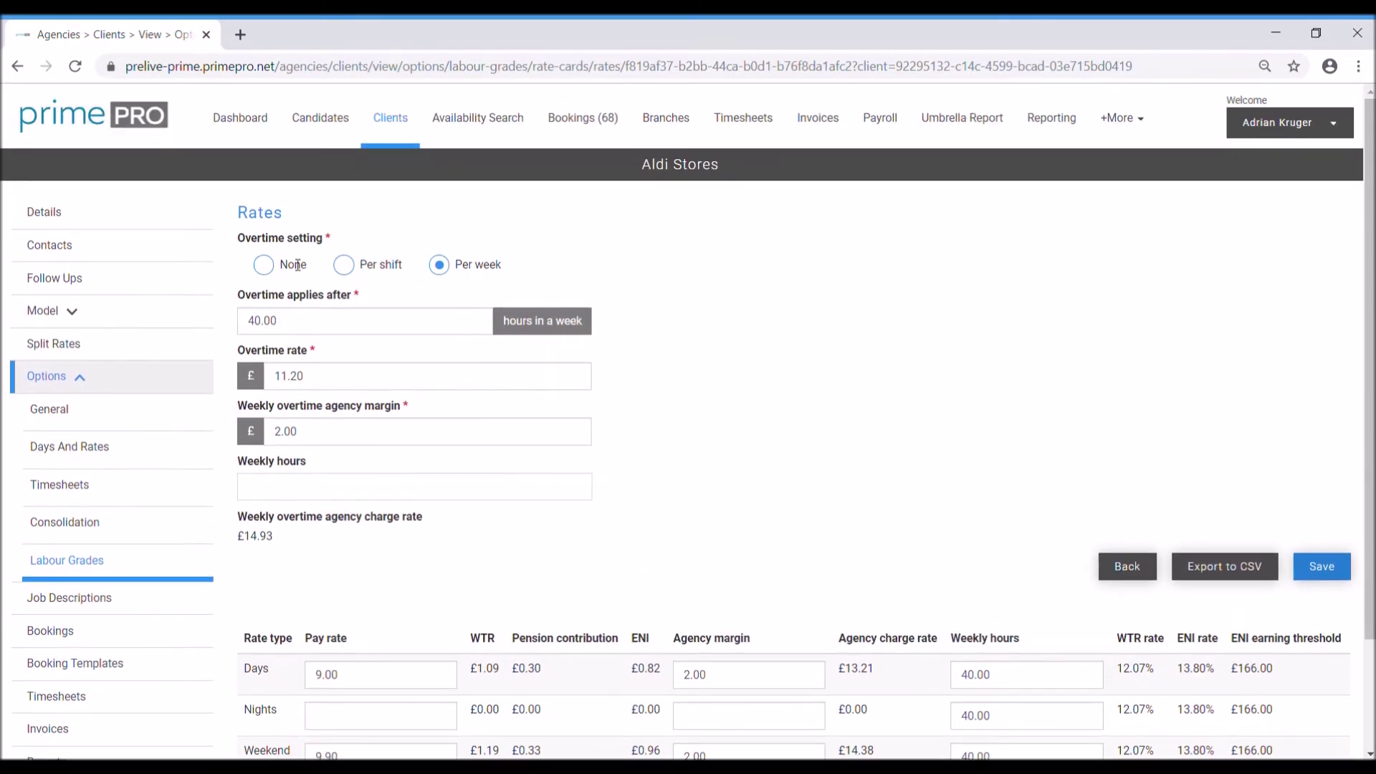
scroll(717, 331, down, 3)
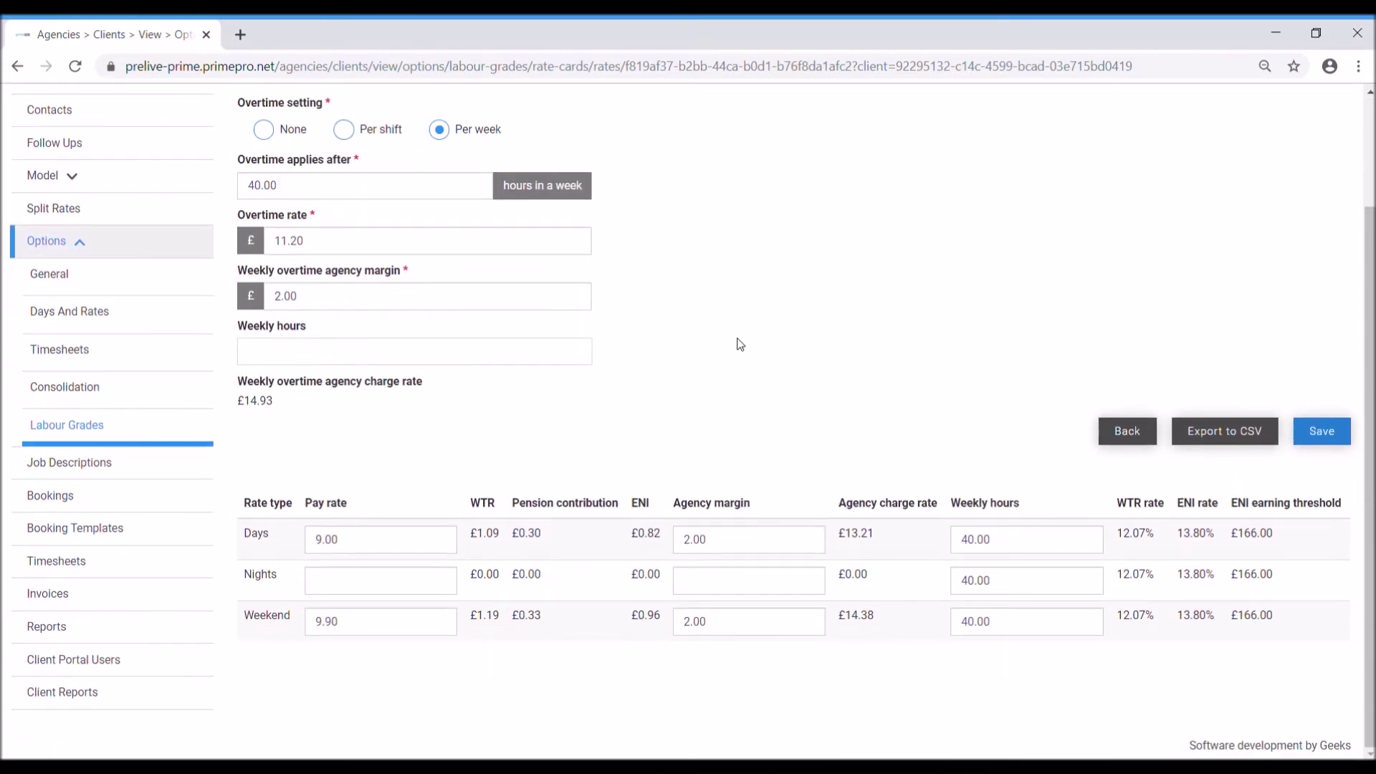
Examine how pay rate, WTR, pension contribution, ENI and agency margin build the agency charge rate for Days and Weekend.
click(430, 539)
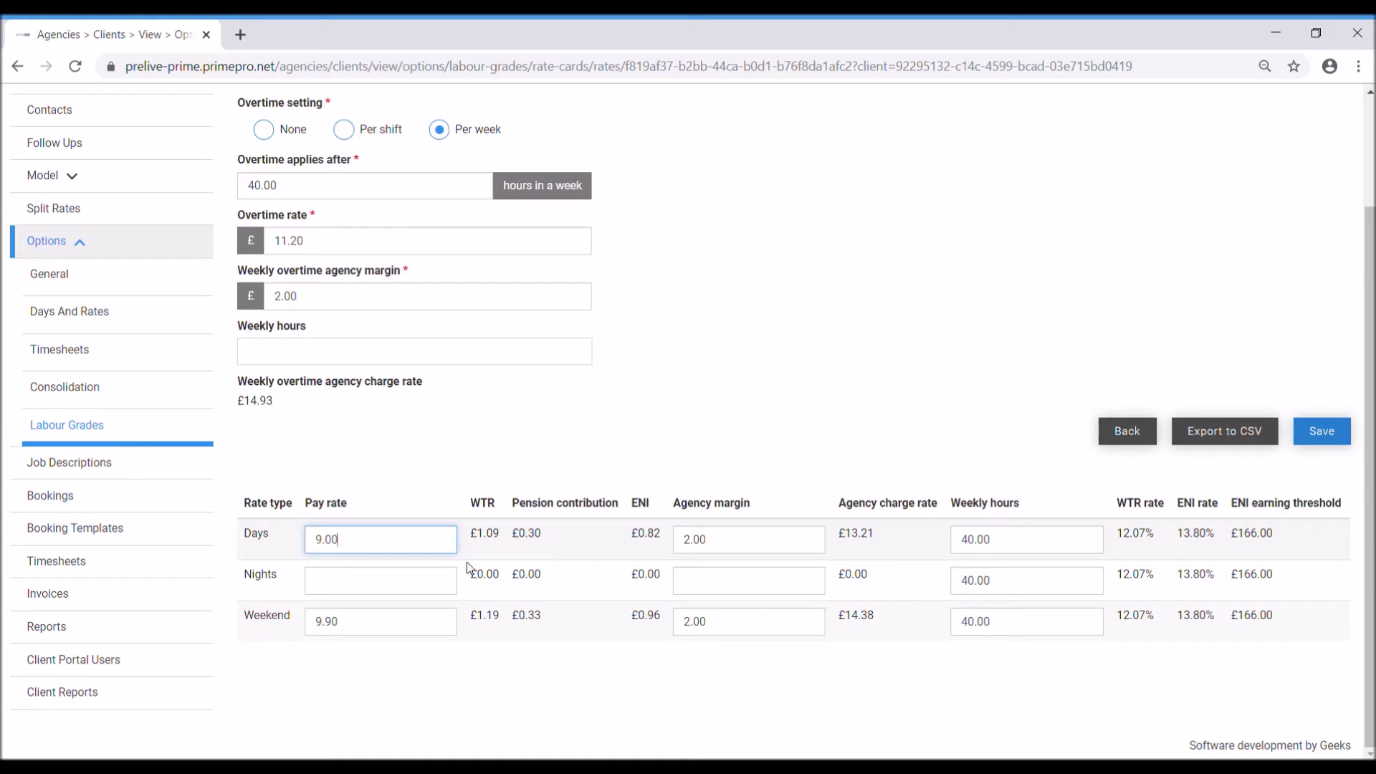
click(722, 553)
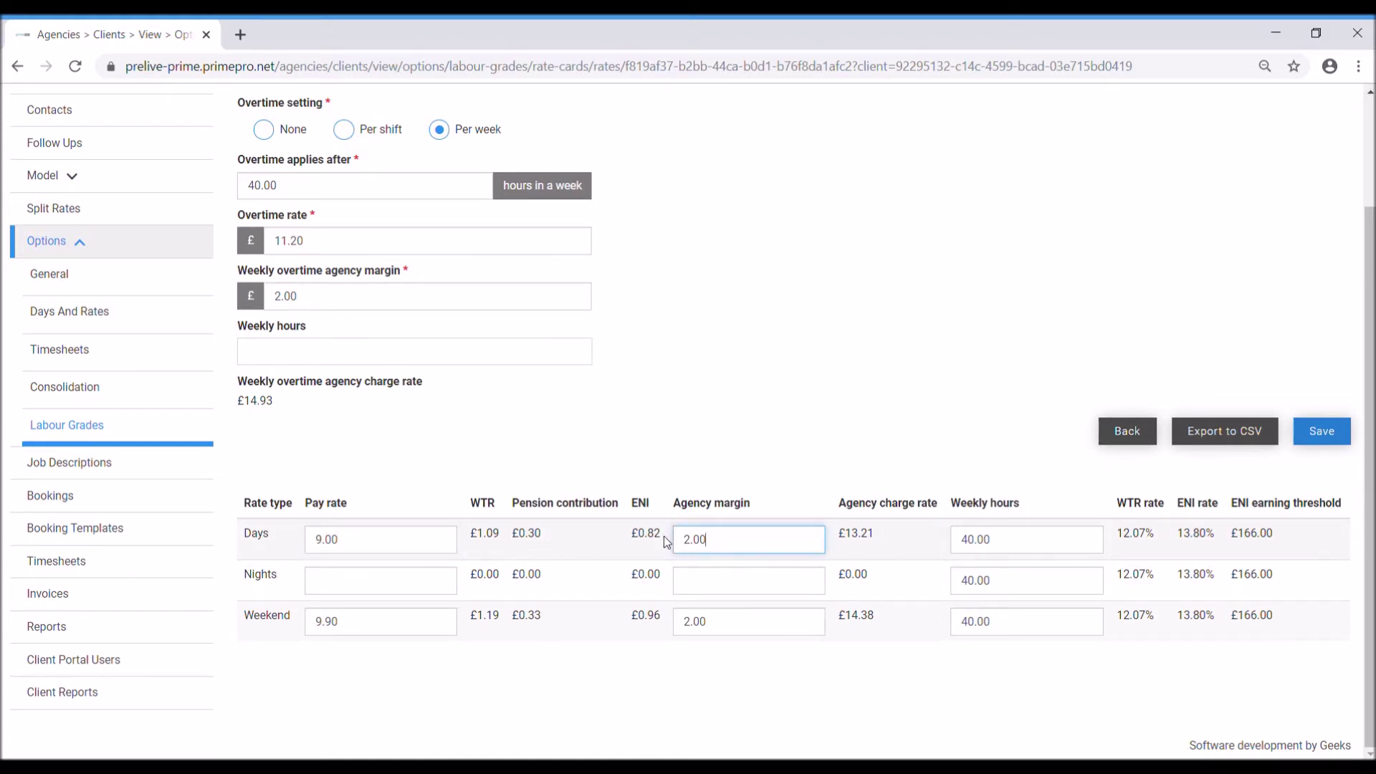
double_click(874, 534)
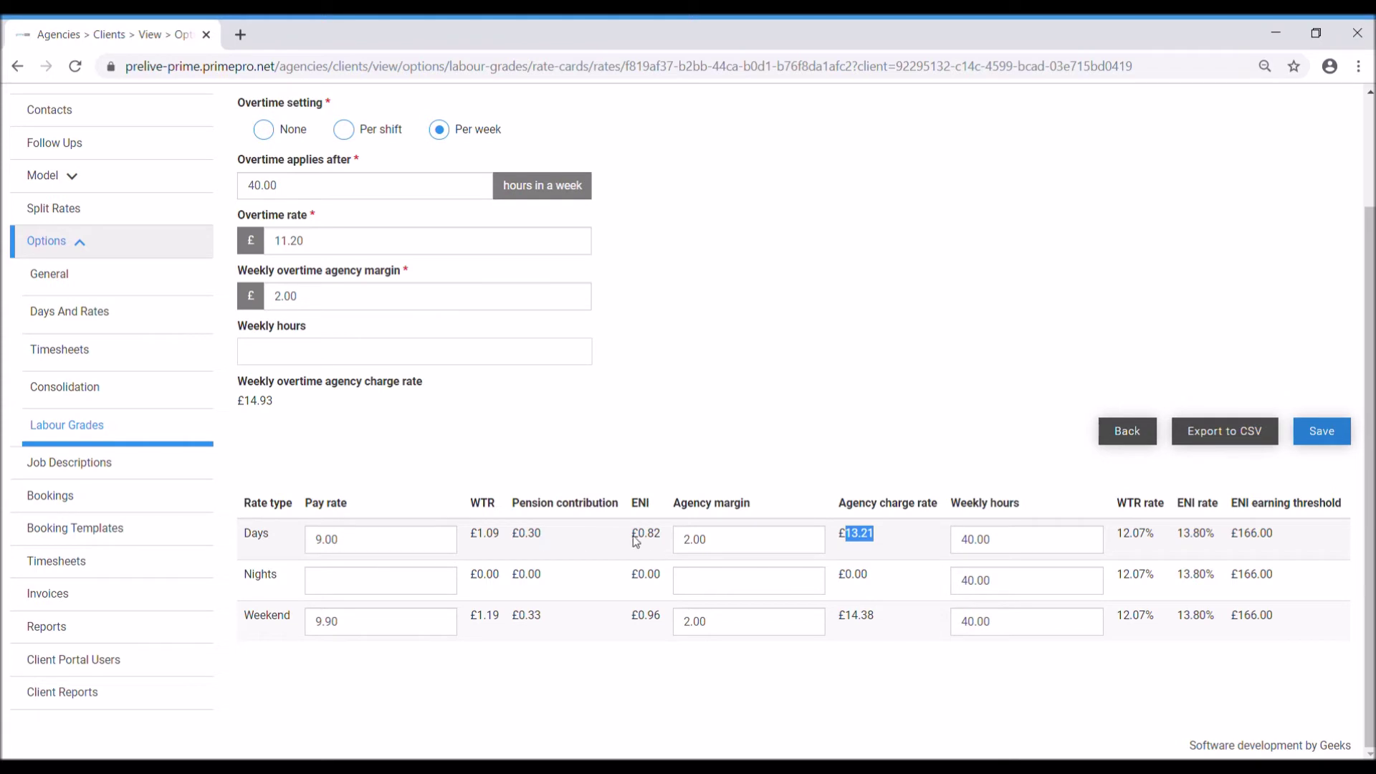
drag(661, 536, 655, 543)
mouse_move(570, 542)
mouse_down()
mouse_move(477, 543)
mouse_move(544, 542)
mouse_up()
click(544, 542)
drag(664, 540, 529, 546)
click(351, 544)
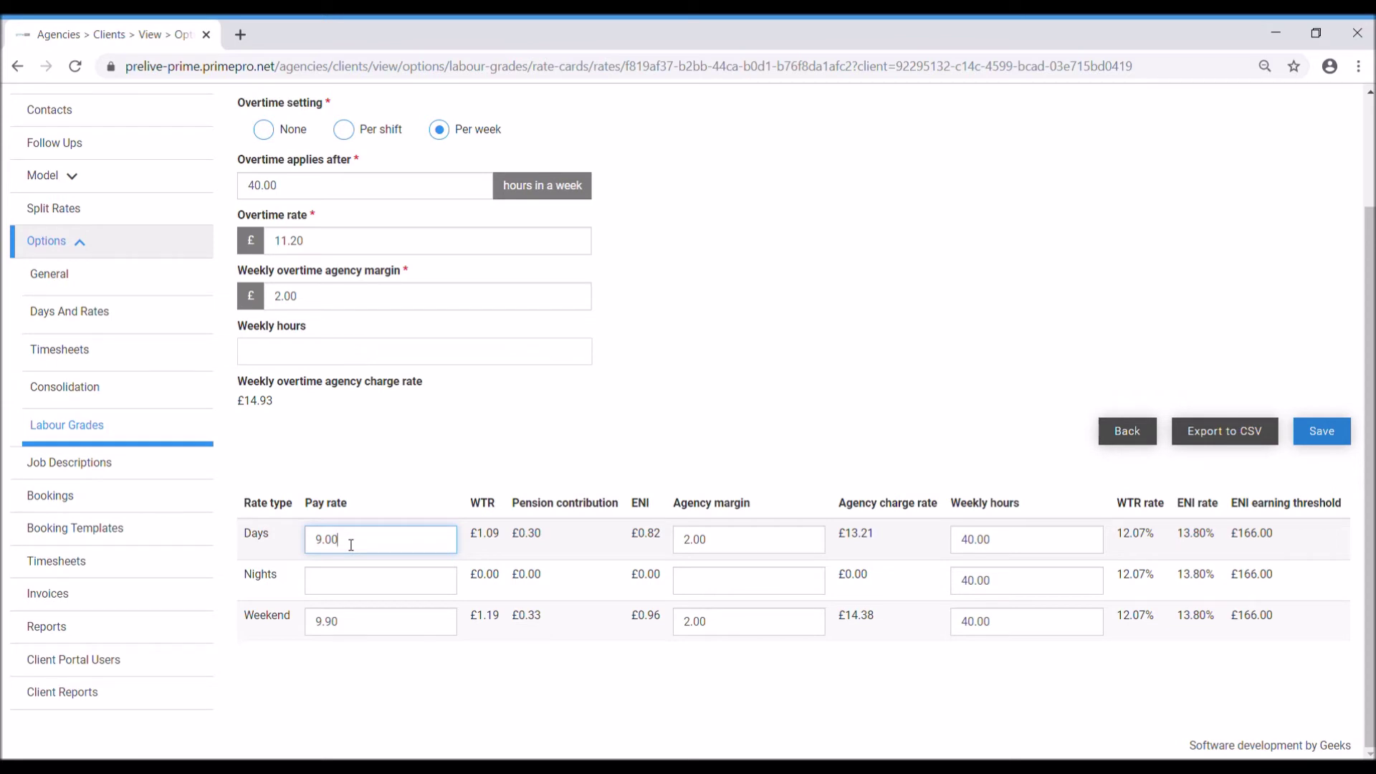
click(721, 540)
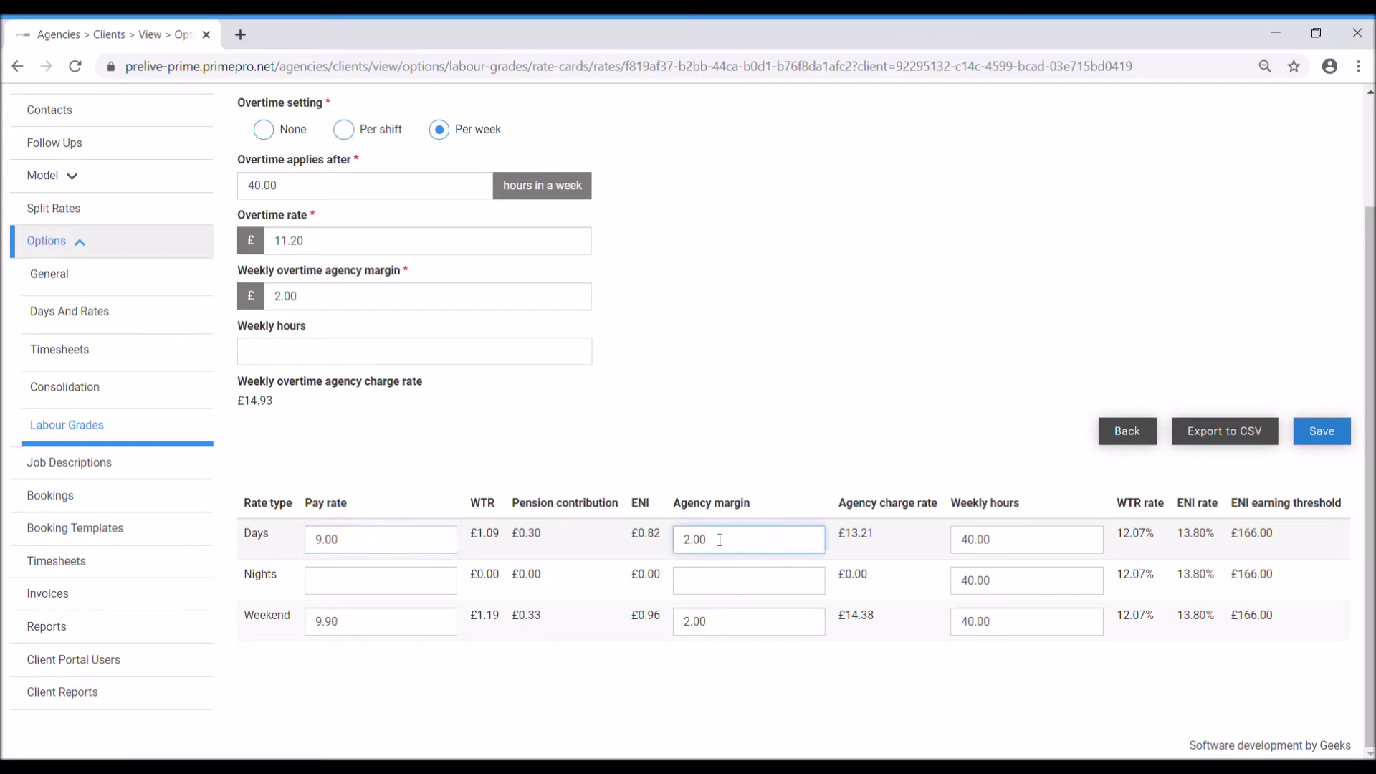
drag(872, 535, 841, 542)
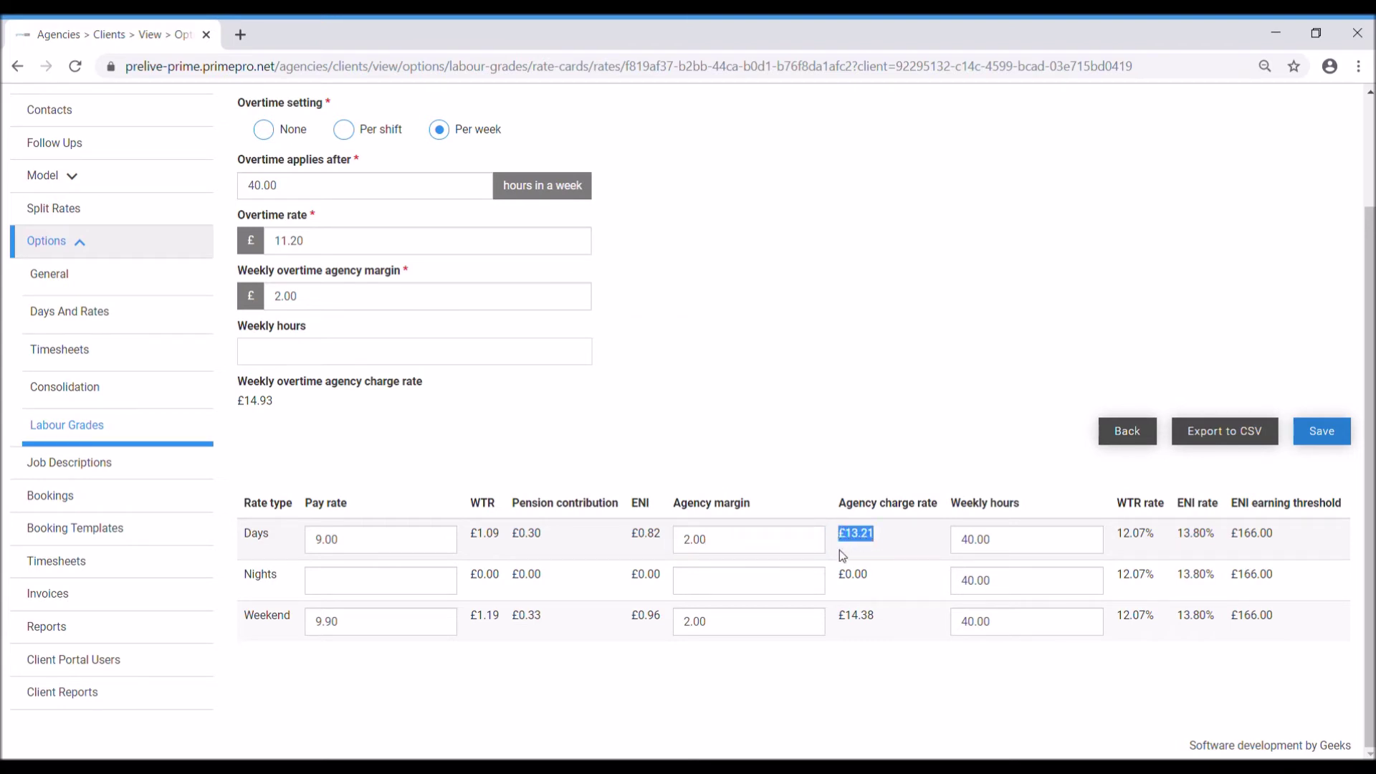
click(797, 545)
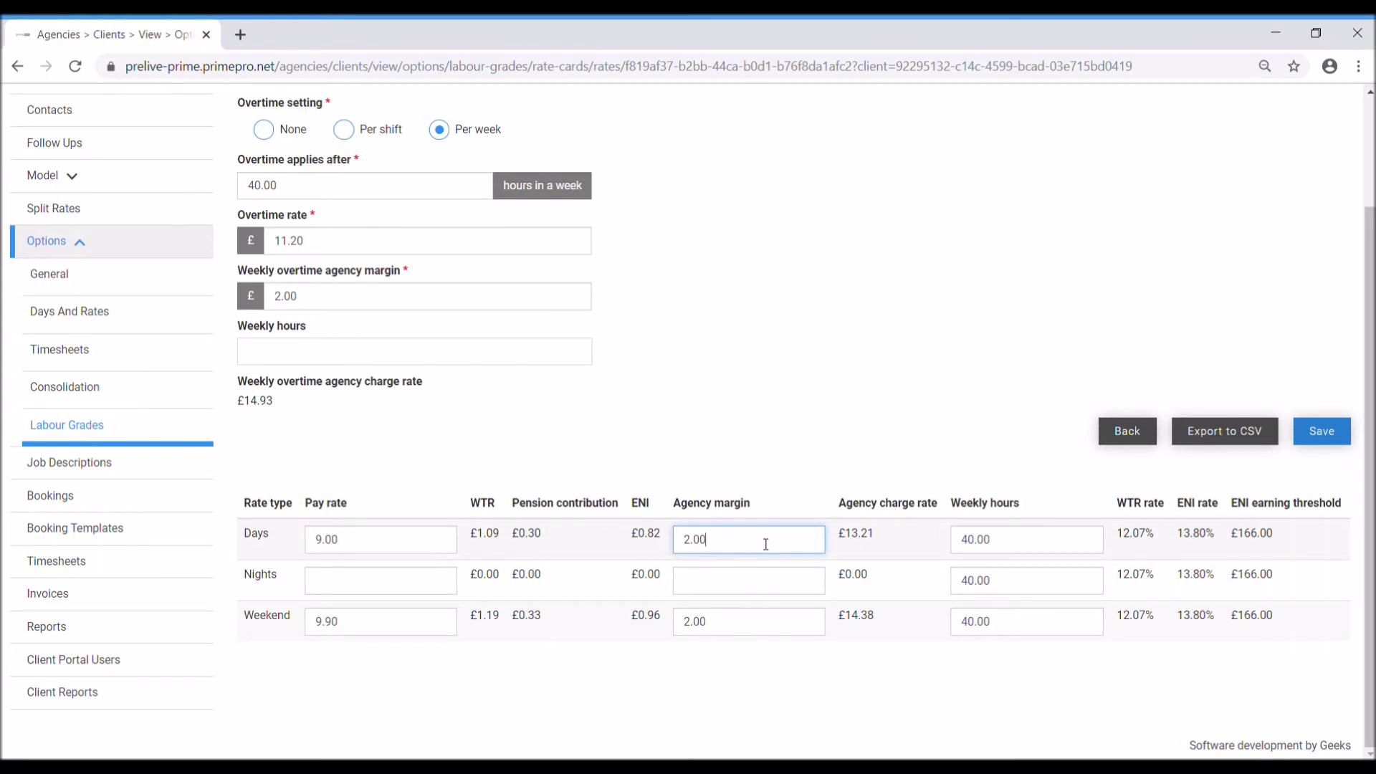
click(357, 623)
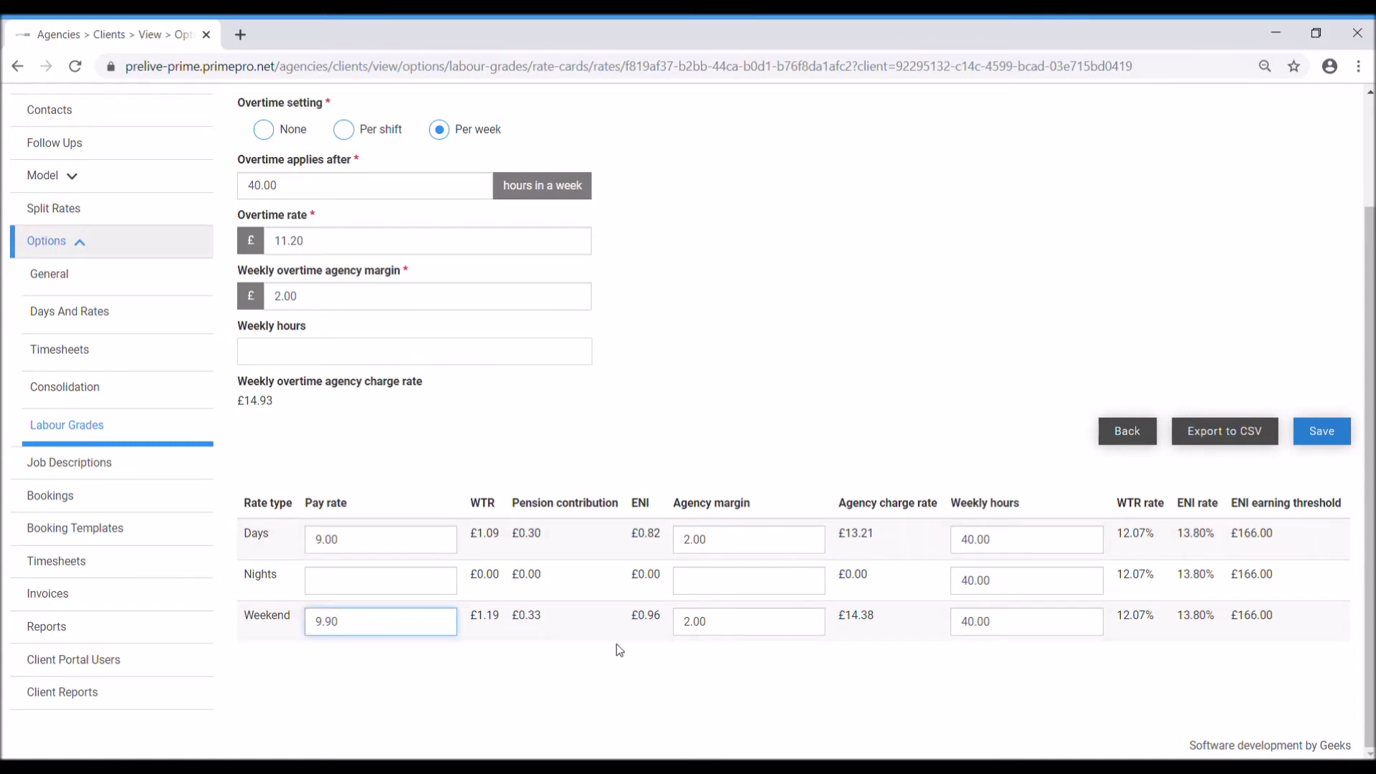
click(726, 635)
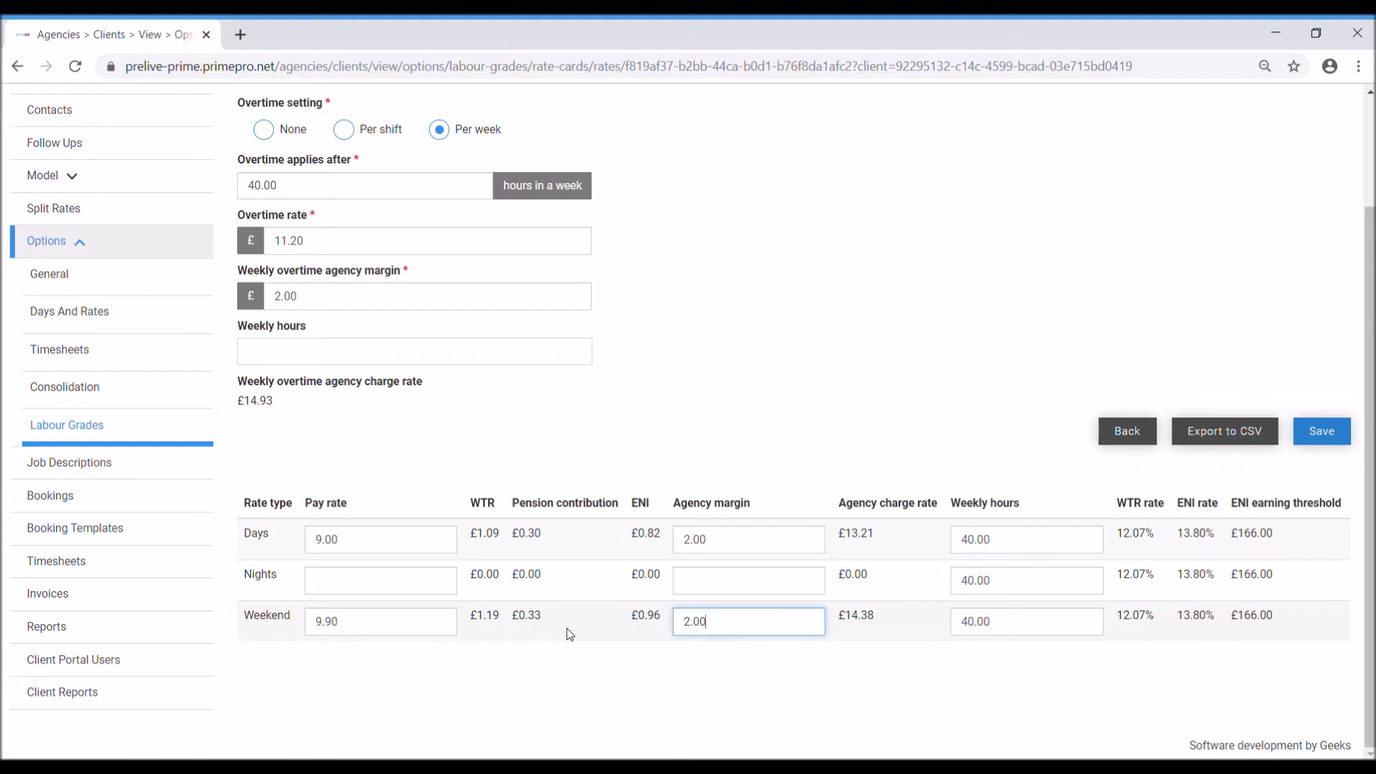
Review the per-week overtime threshold, overtime rate, agency margin and charge rate for Northampton Store, and return to the rate cards.
scroll(335, 227, up, 2)
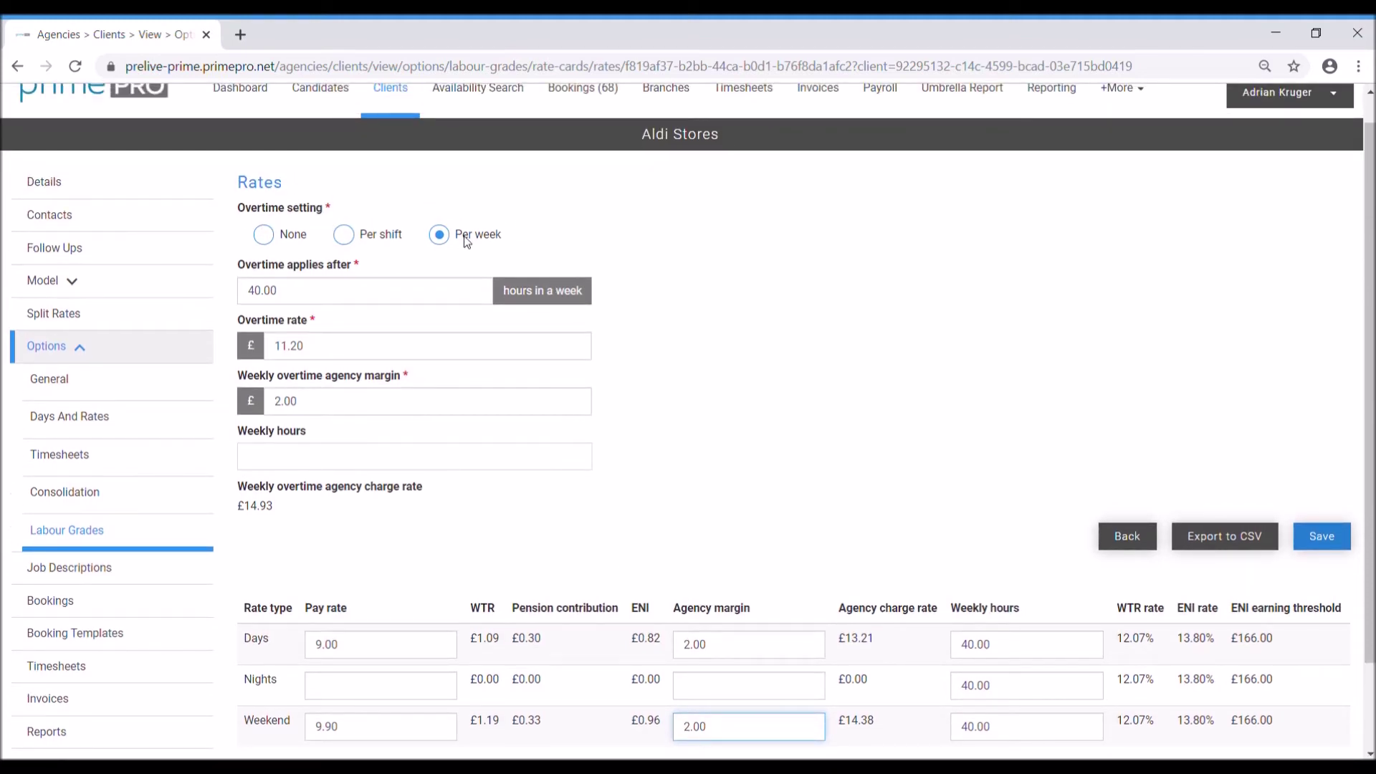
drag(332, 292, 255, 310)
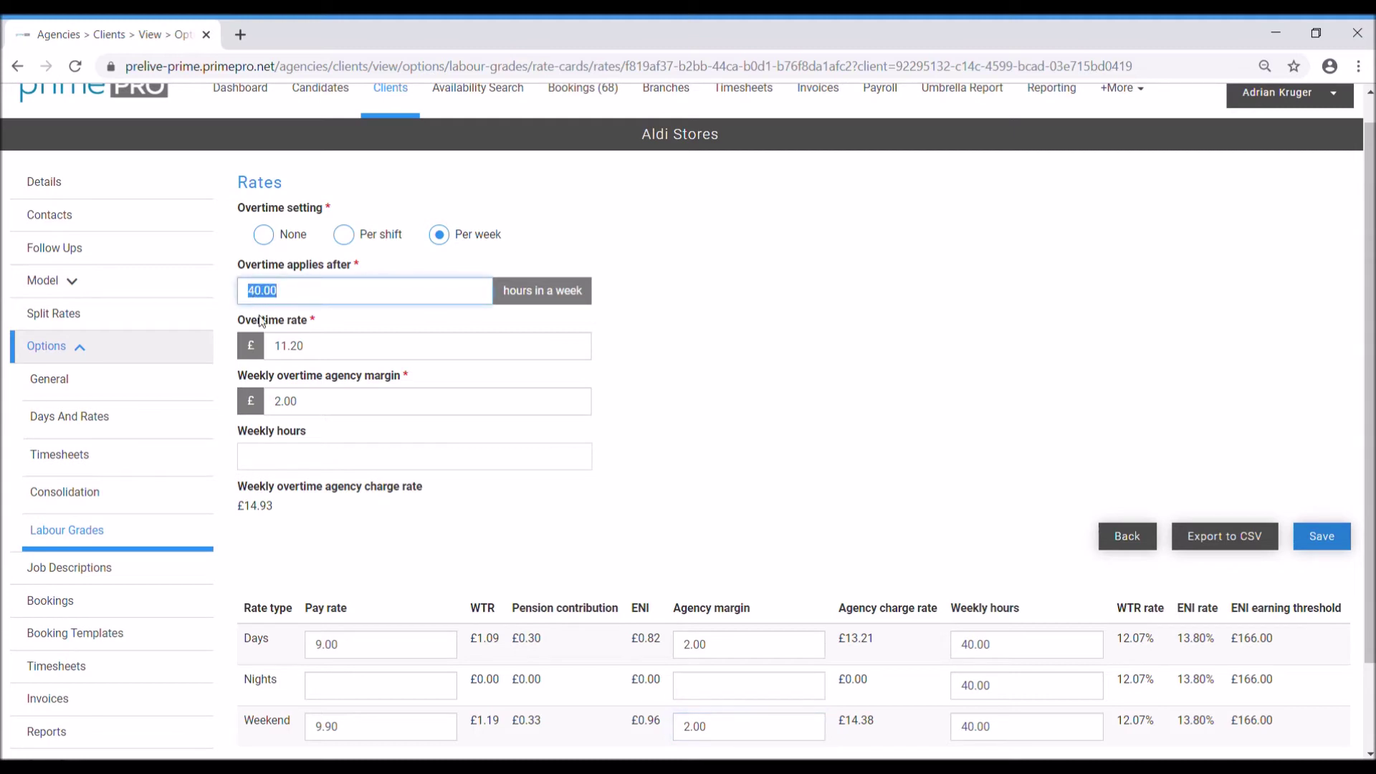
drag(387, 650, 317, 649)
drag(319, 349, 274, 347)
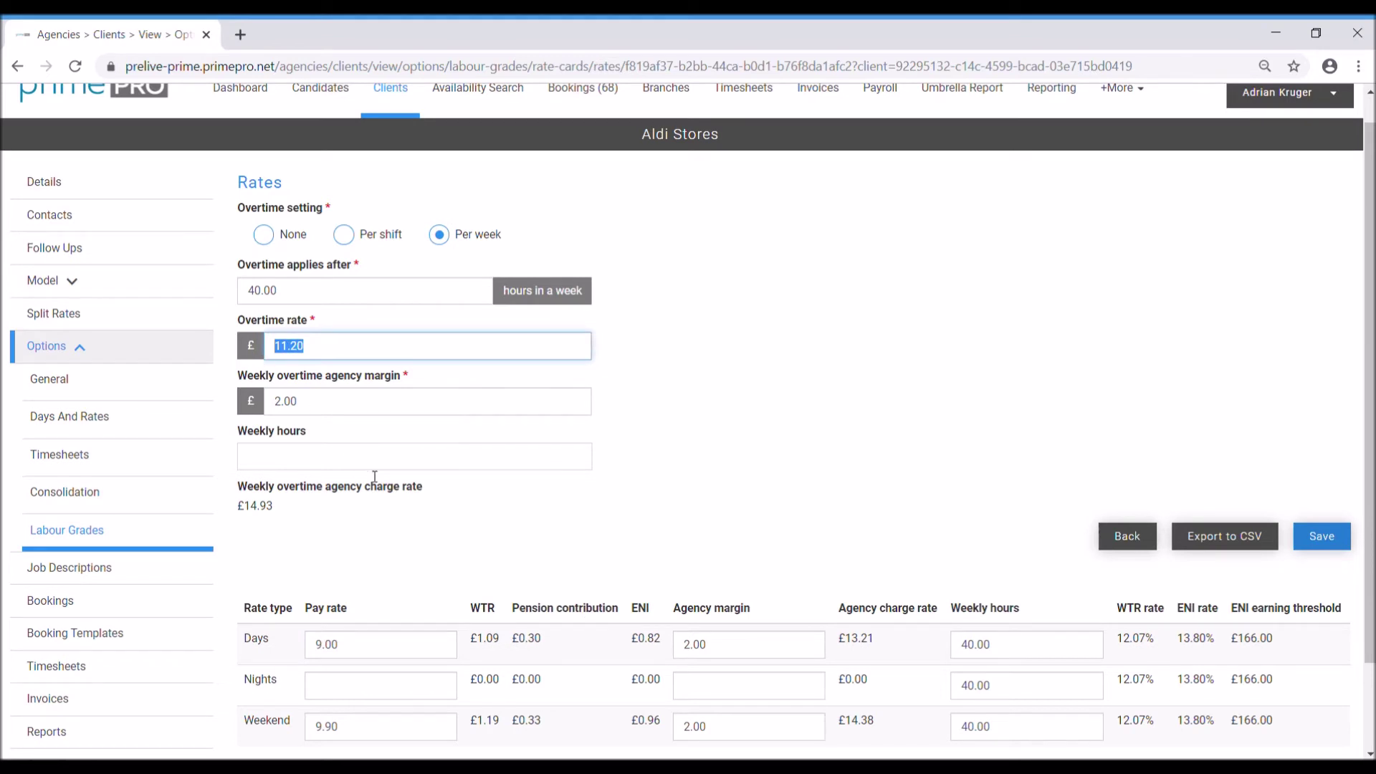
drag(310, 405, 262, 403)
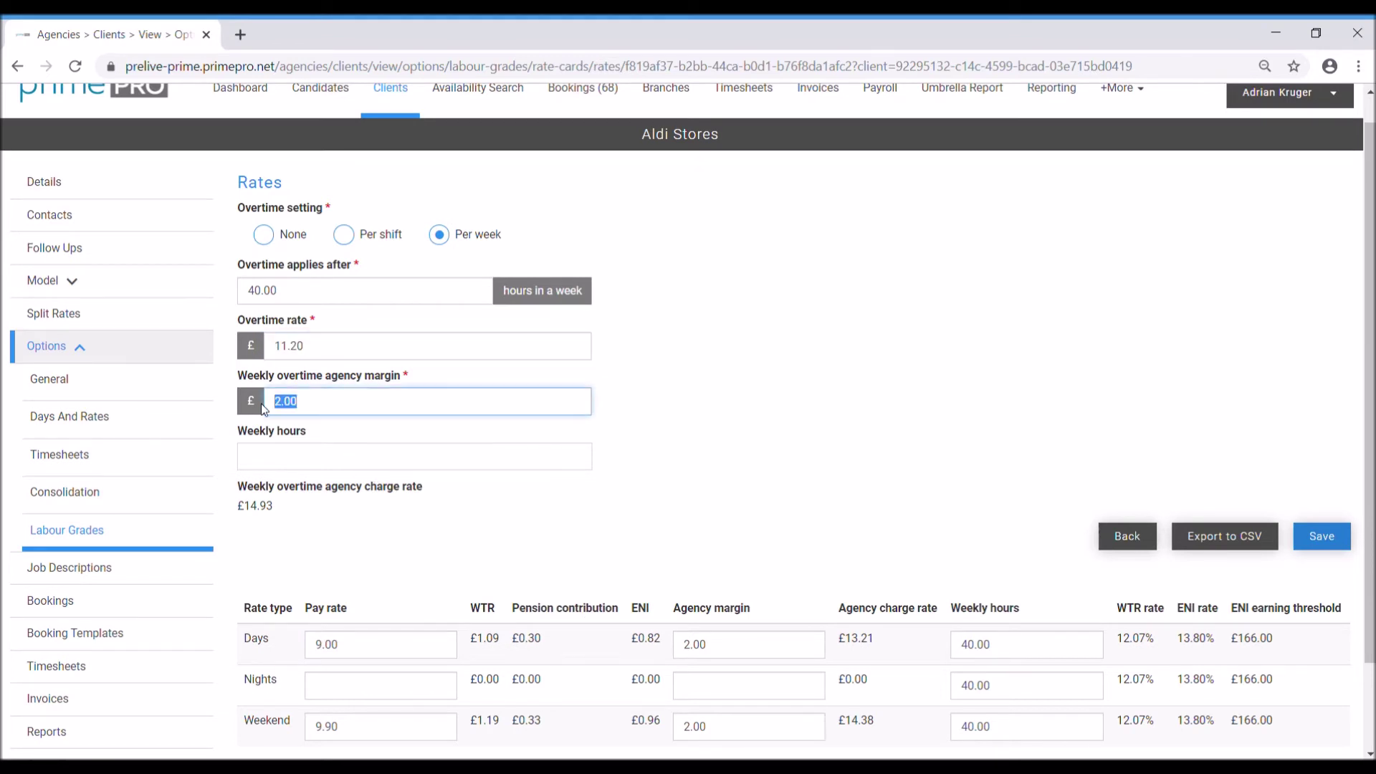
drag(275, 510, 259, 511)
drag(879, 638, 856, 650)
click(797, 616)
click(1107, 549)
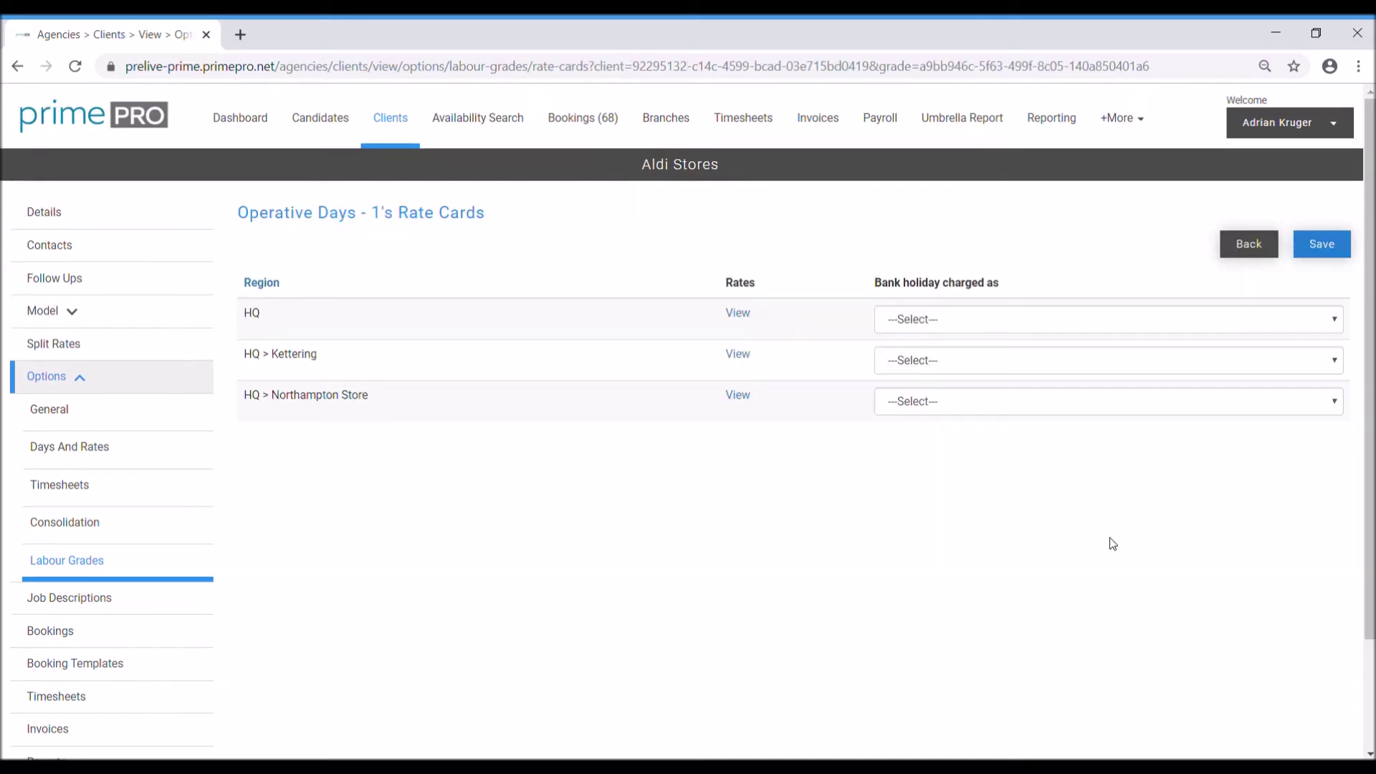
Open the Kettering rates, compare the Days standard and per-shift overtime pay, margins and charge rates, and return to the rate cards.
click(750, 358)
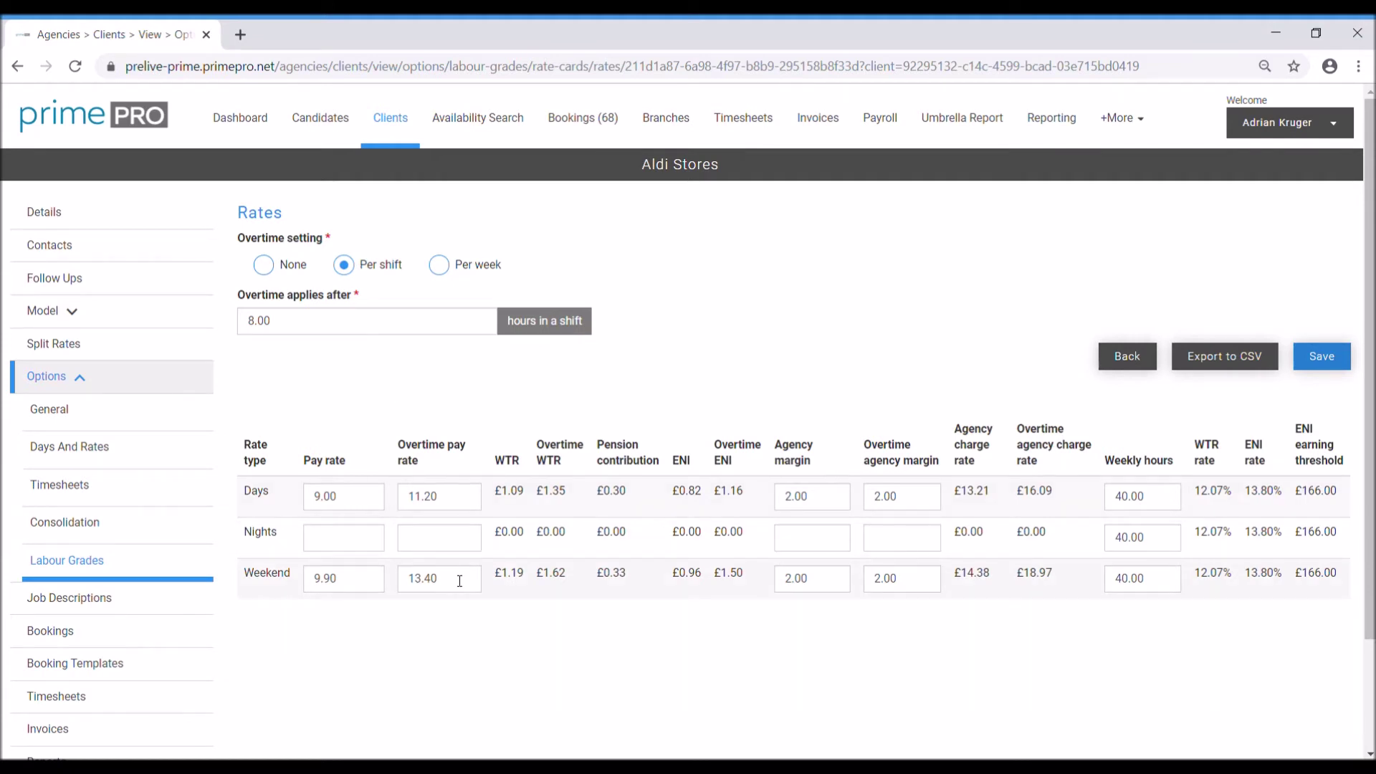
click(362, 497)
click(463, 501)
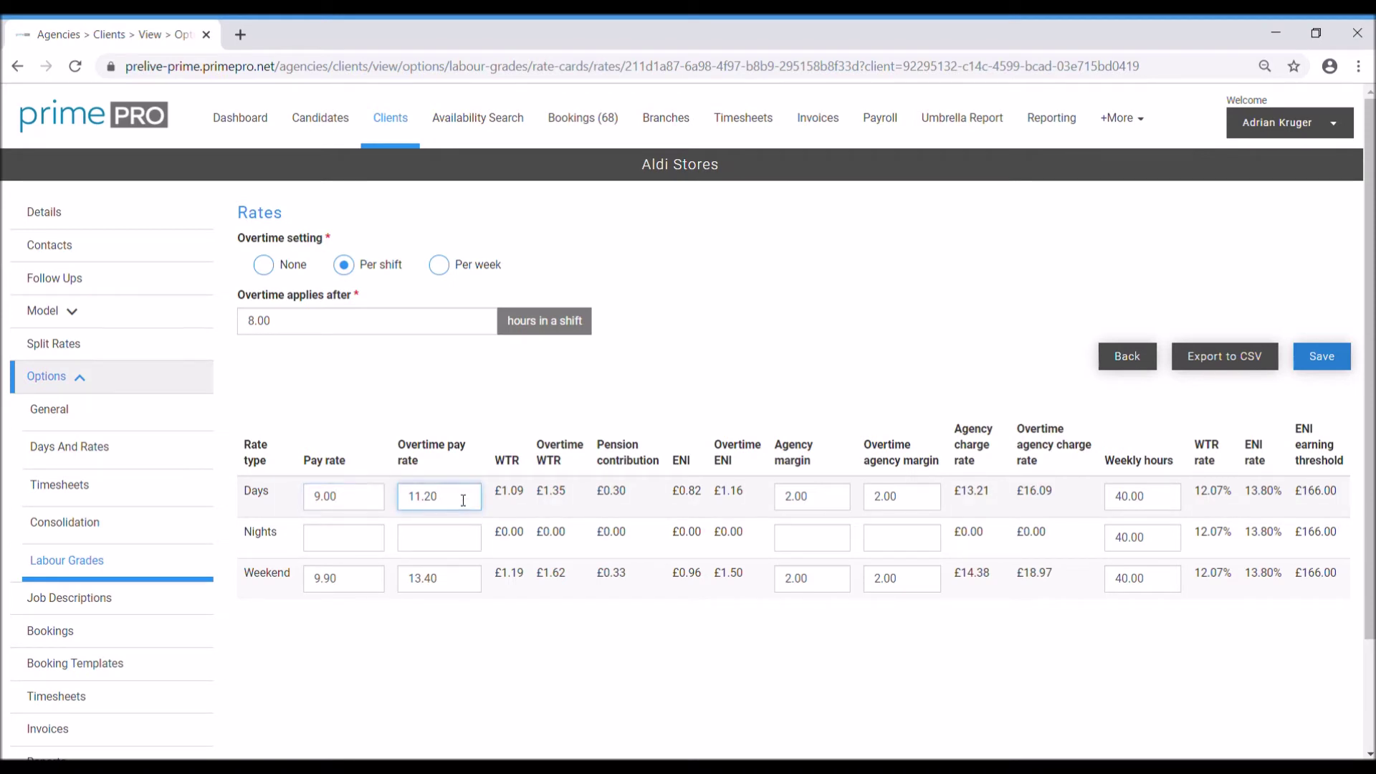
click(832, 506)
click(908, 500)
click(843, 498)
click(903, 502)
drag(993, 497, 956, 494)
click(1059, 492)
drag(1059, 493, 1024, 495)
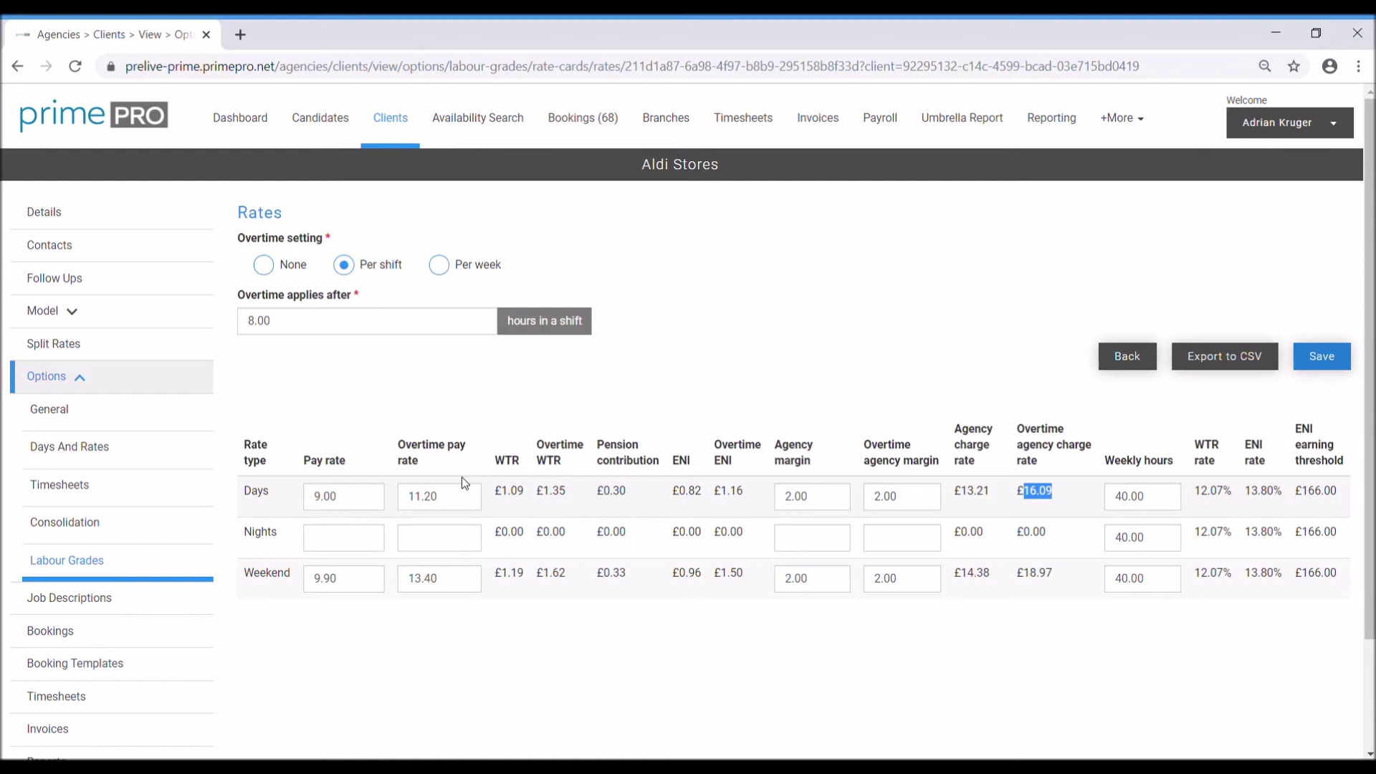
click(359, 506)
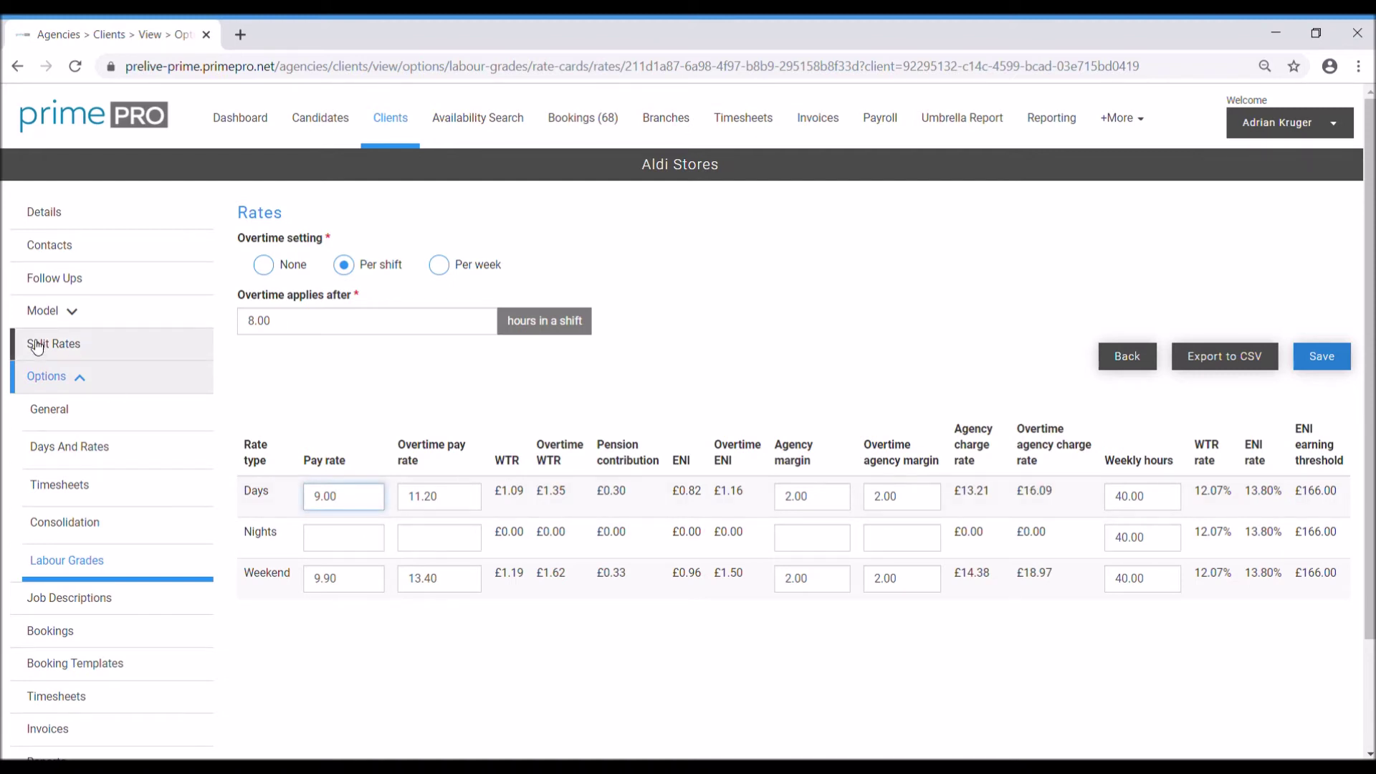
click(1110, 359)
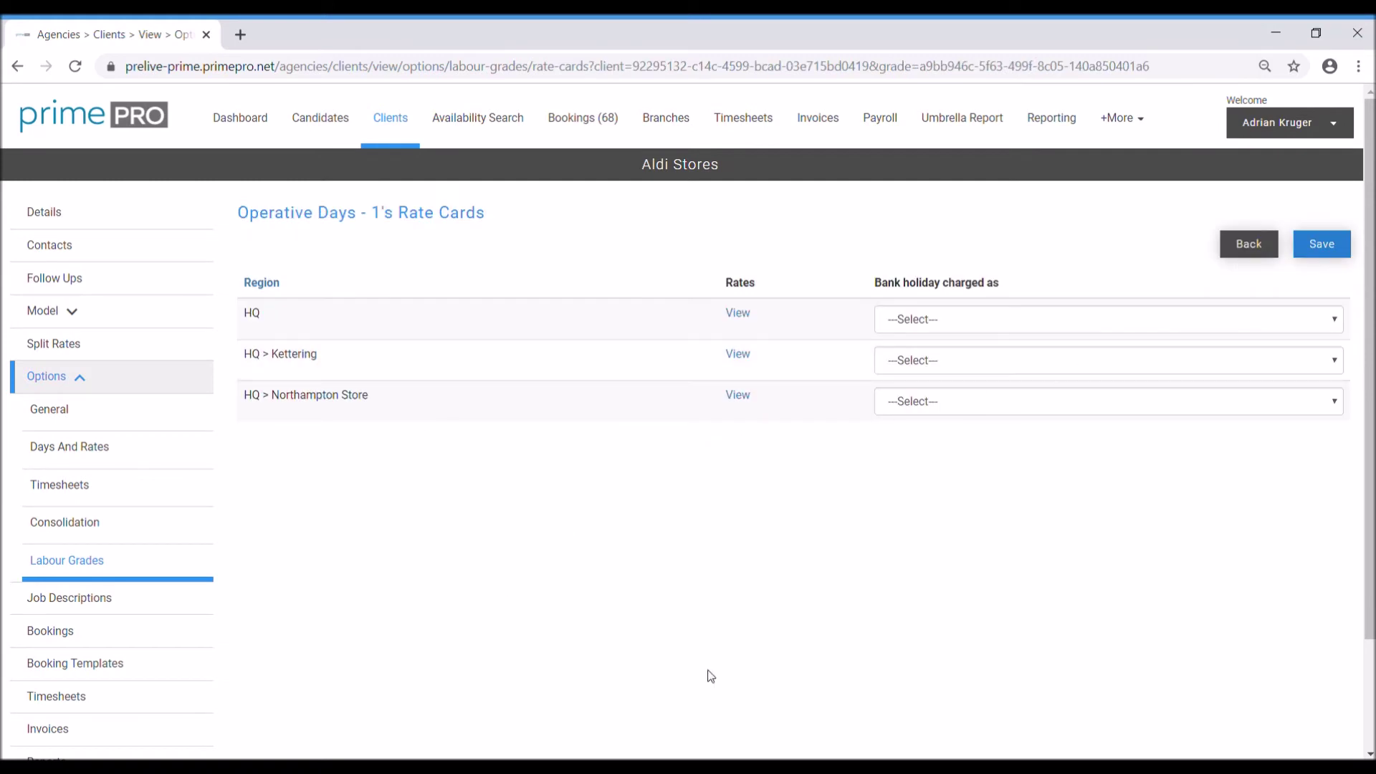
Set bank holidays to be charged as Nights for Kettering and Northampton Store, and save the Operative Days rate cards.
click(1011, 359)
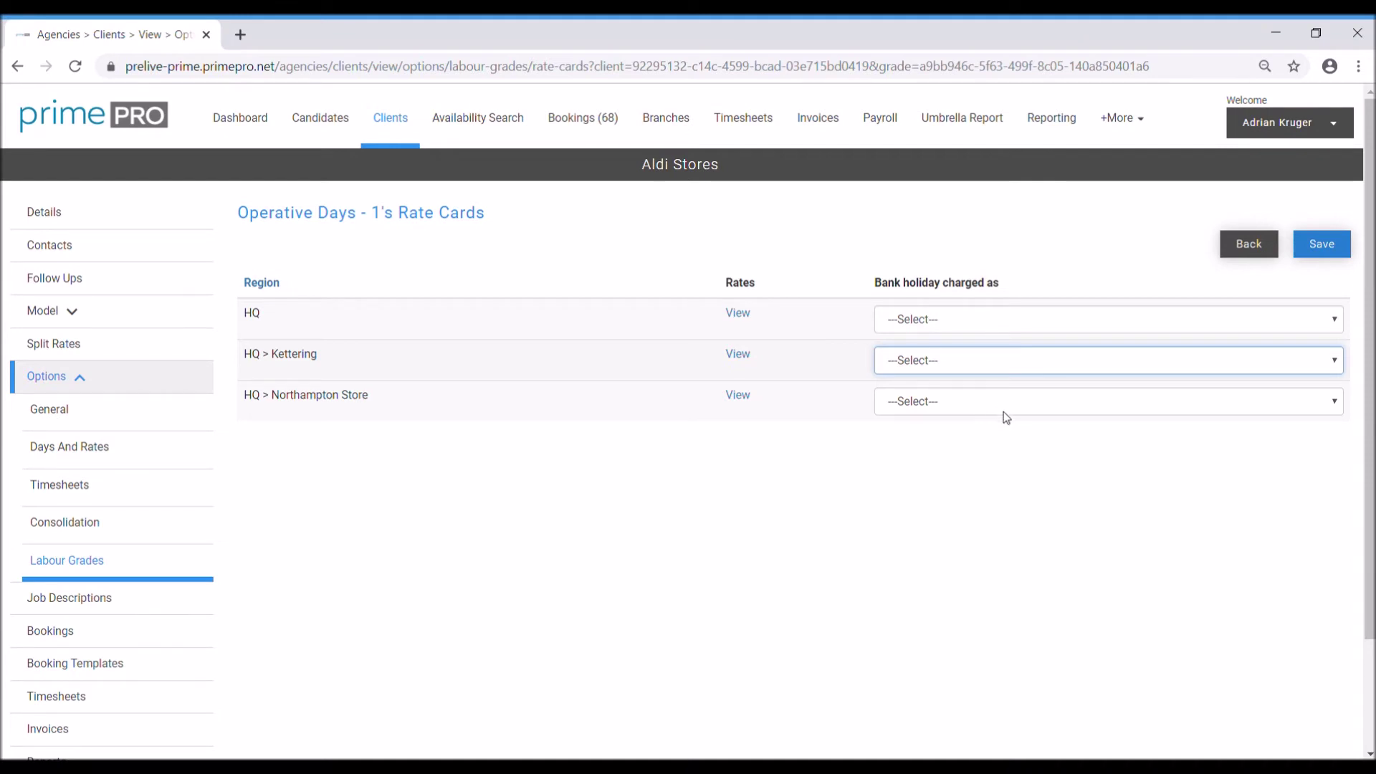
key(n)
key(Tab)
key(n)
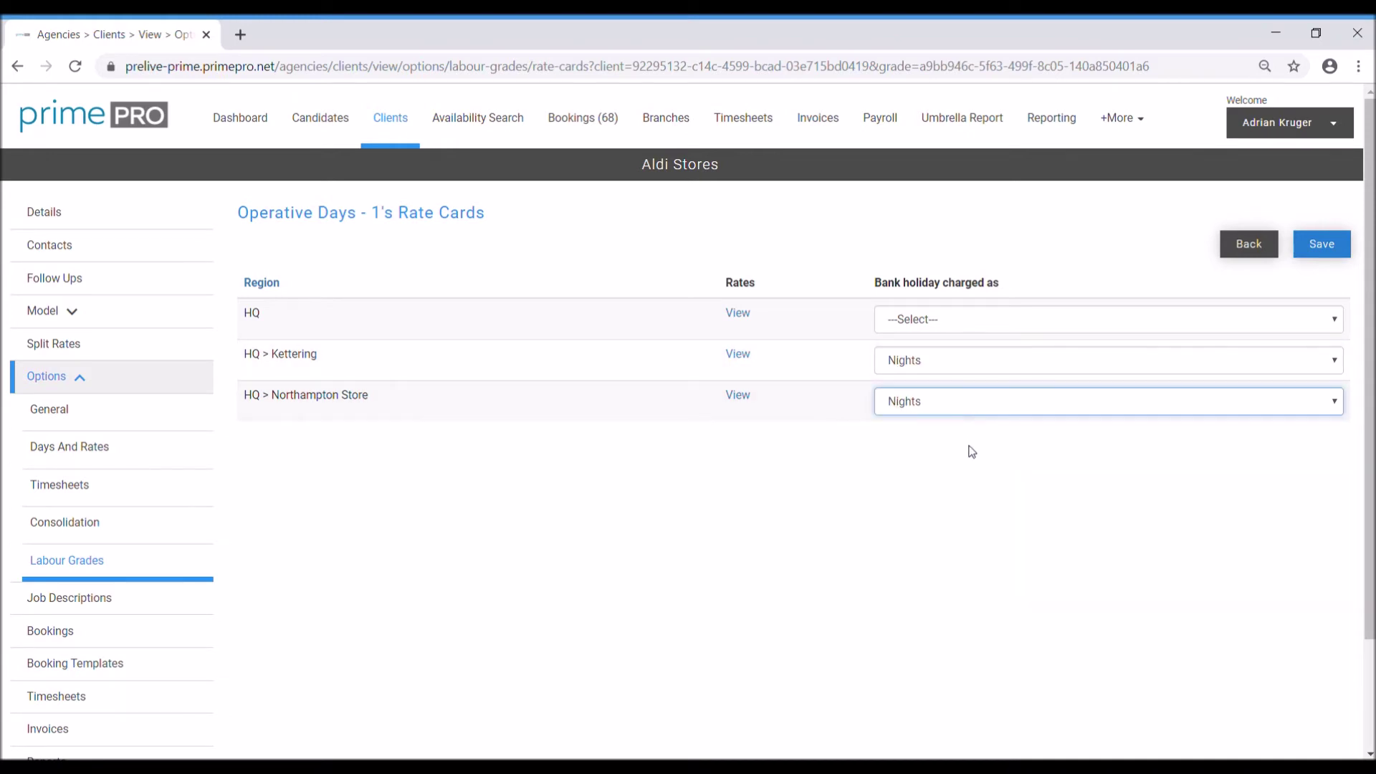
click(1323, 248)
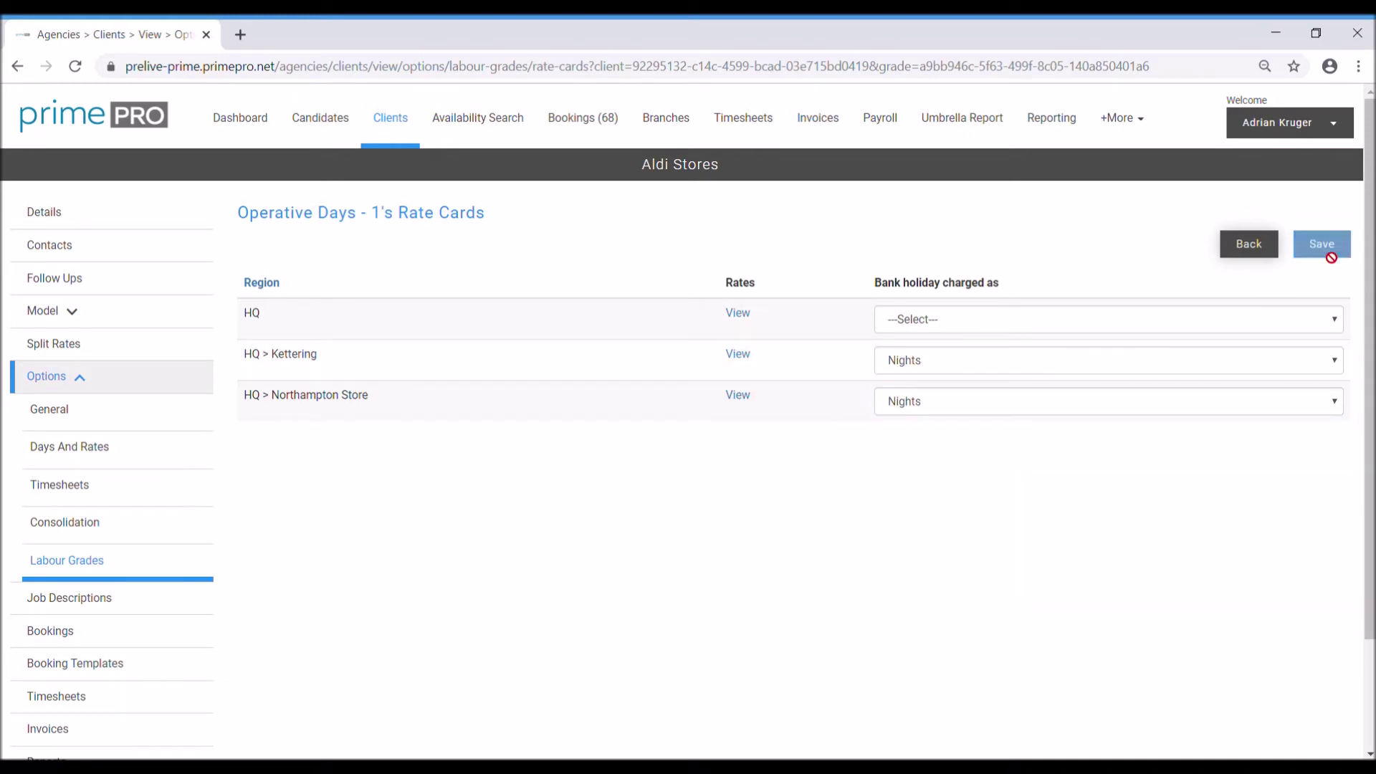
click(1020, 363)
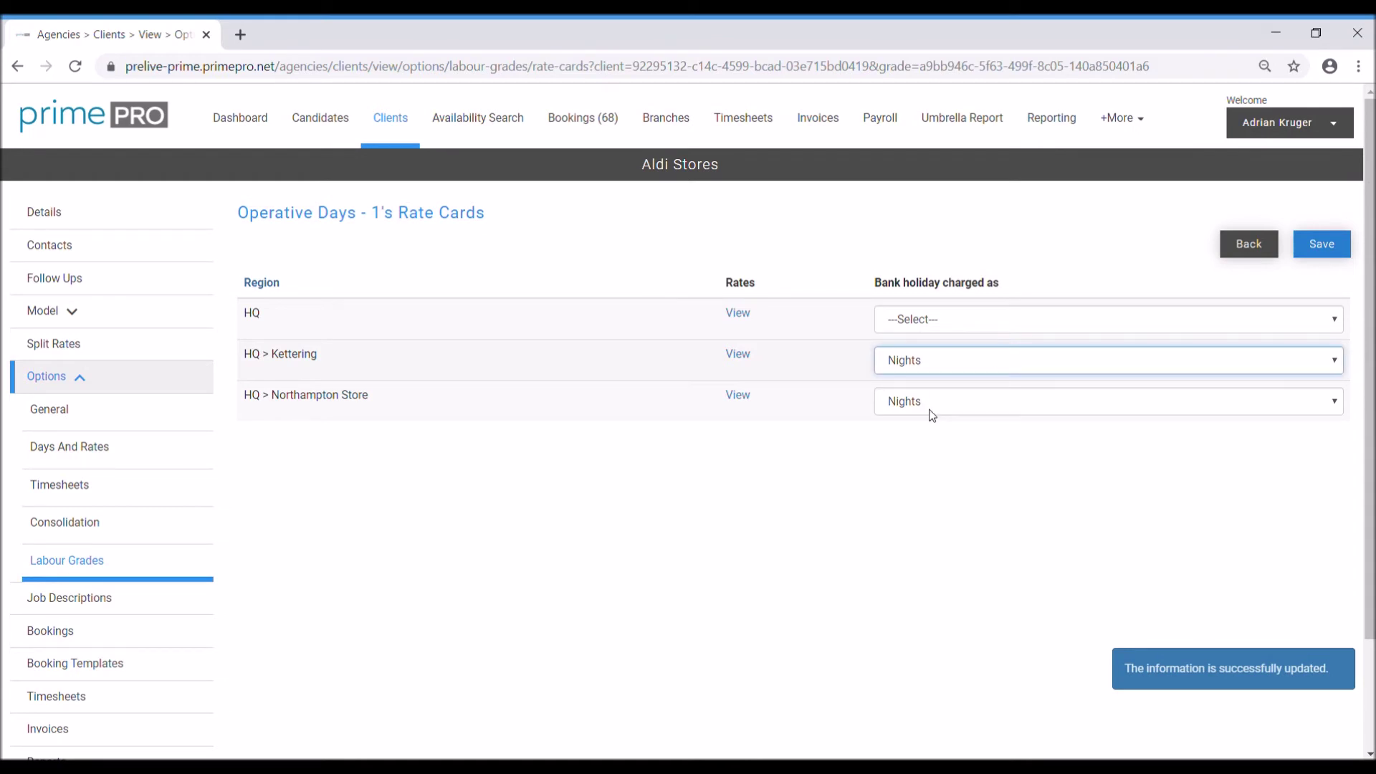
Open the Kettering rates to check the Days and Weekend pay and charge rates, and return to the rate cards.
click(744, 356)
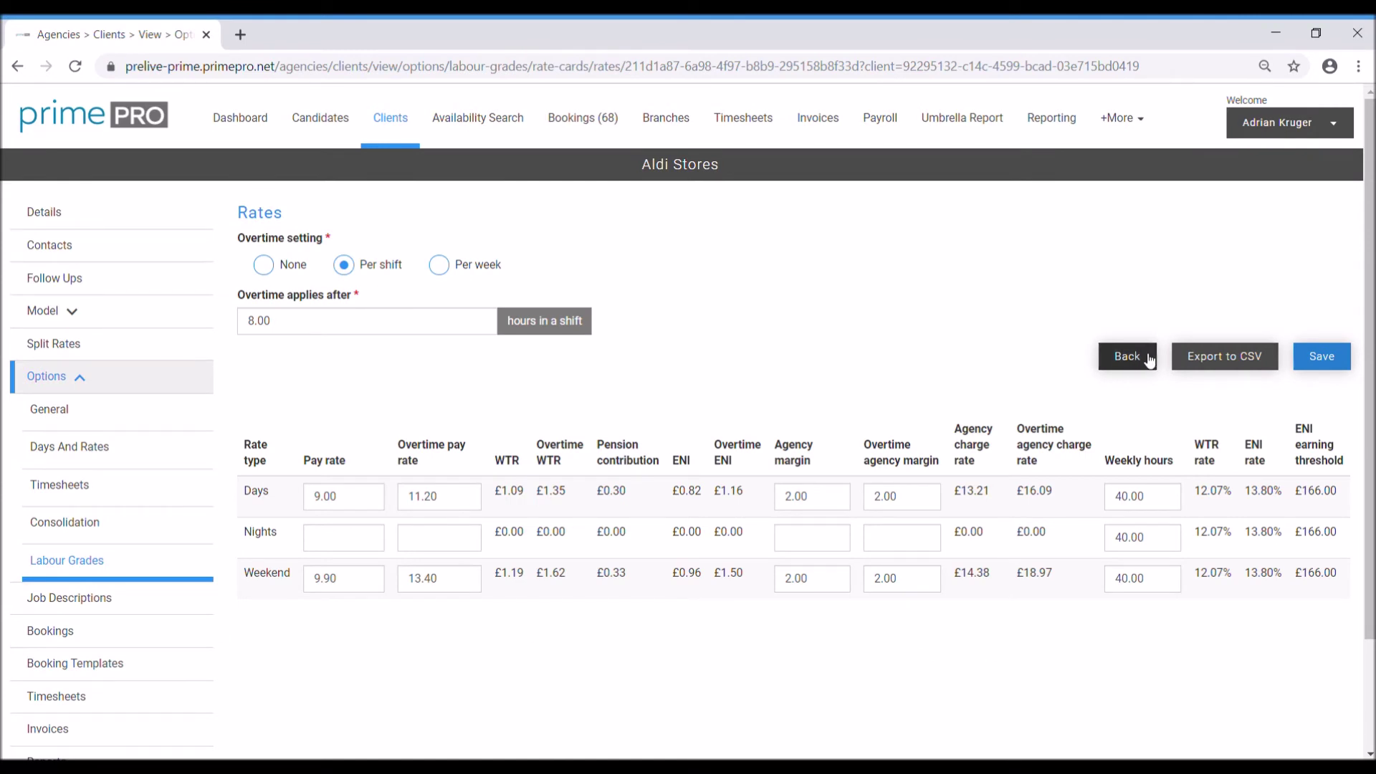
click(1127, 356)
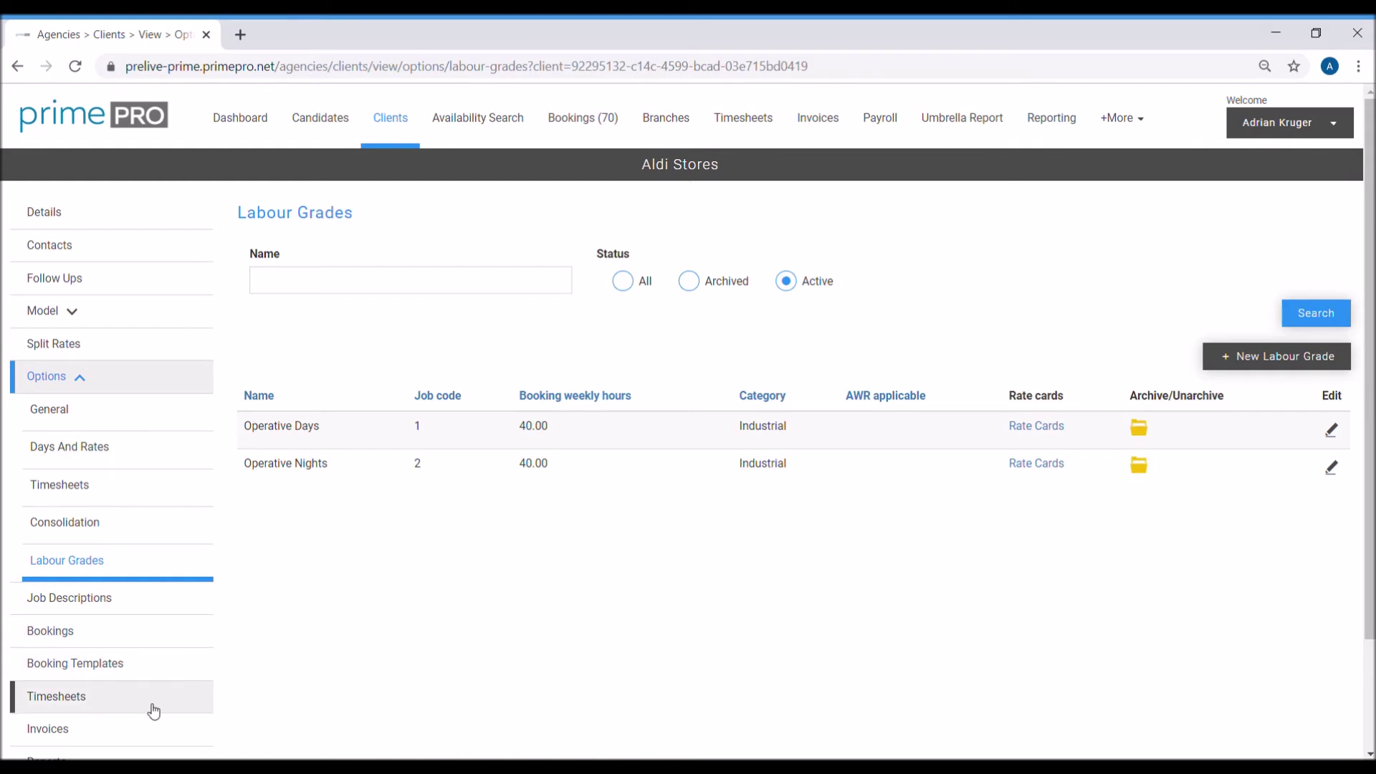
Open the client's timesheets and hide the Notes, Booking ID, PO number and Payroll number columns.
scroll(154, 711, down, 1)
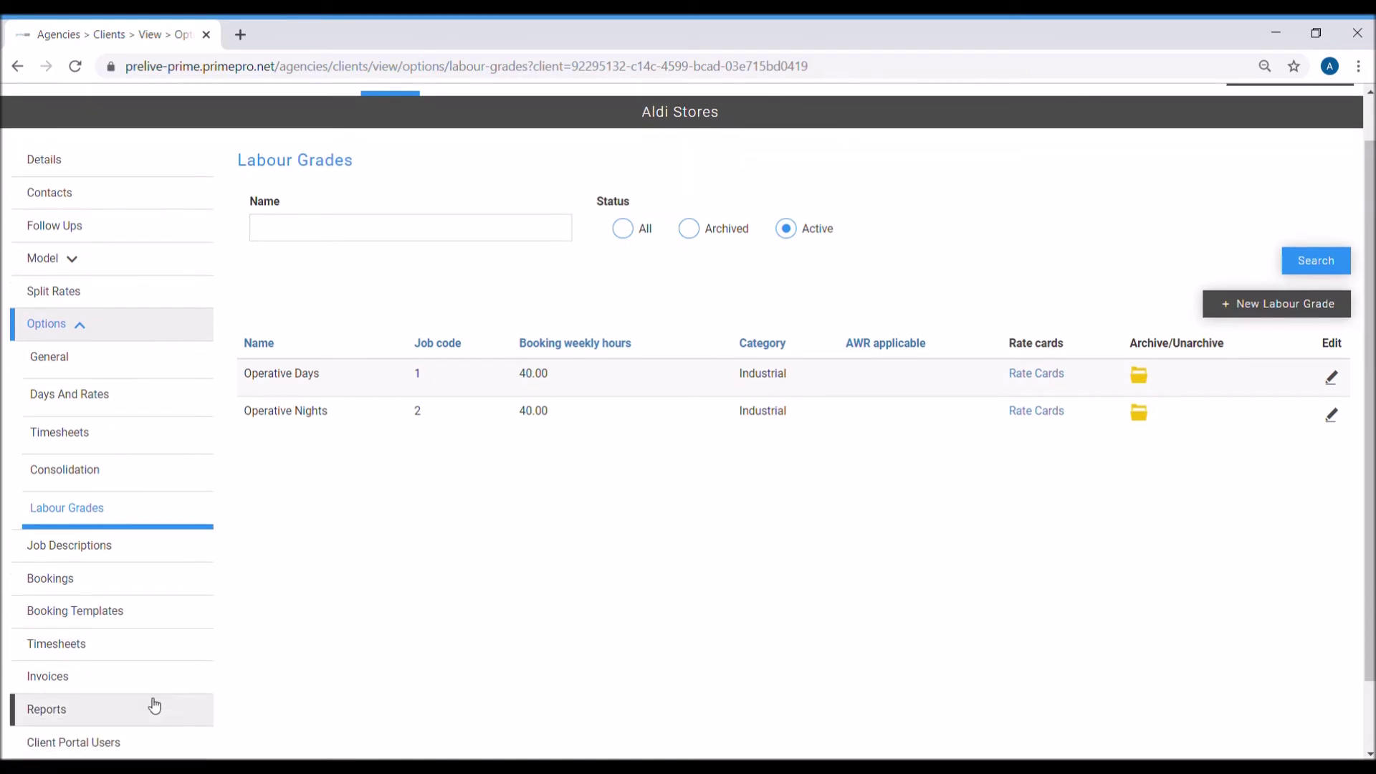
click(128, 651)
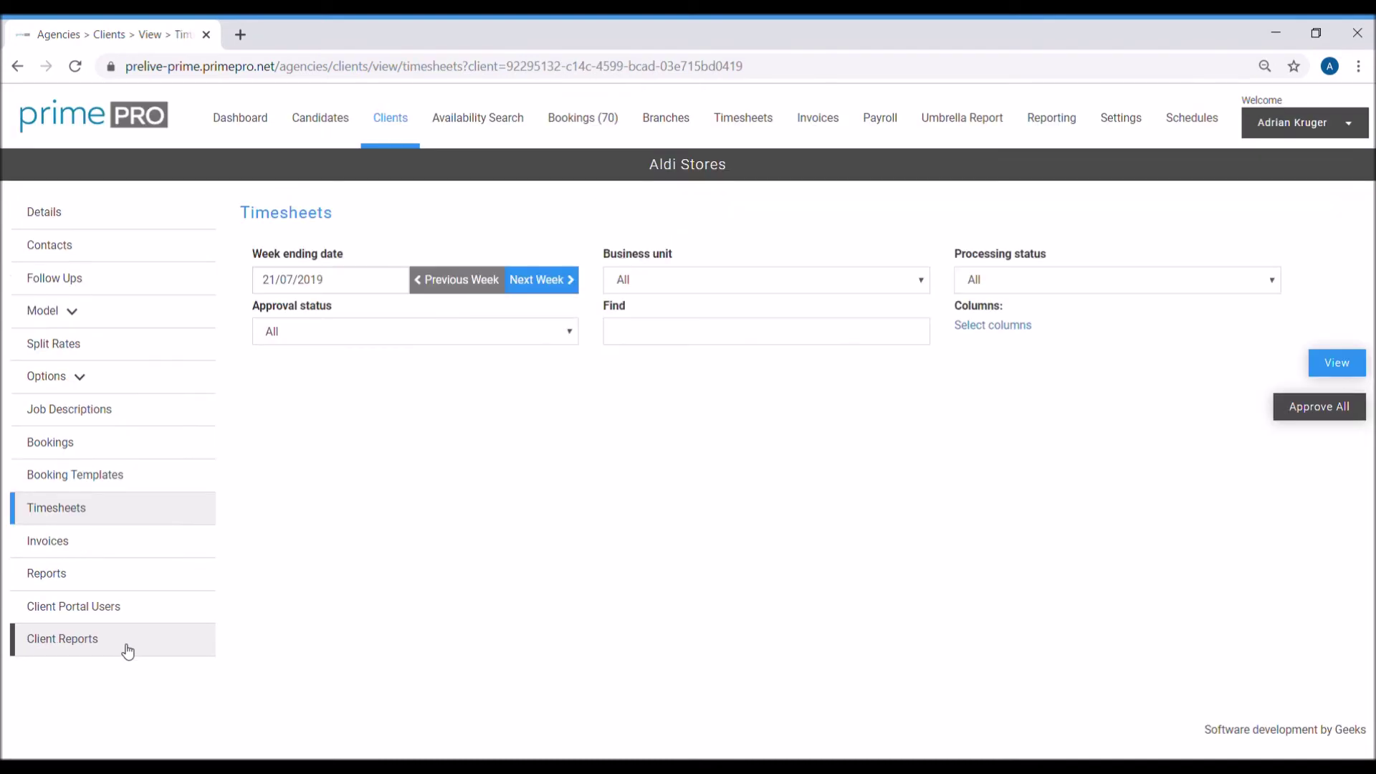
click(1011, 327)
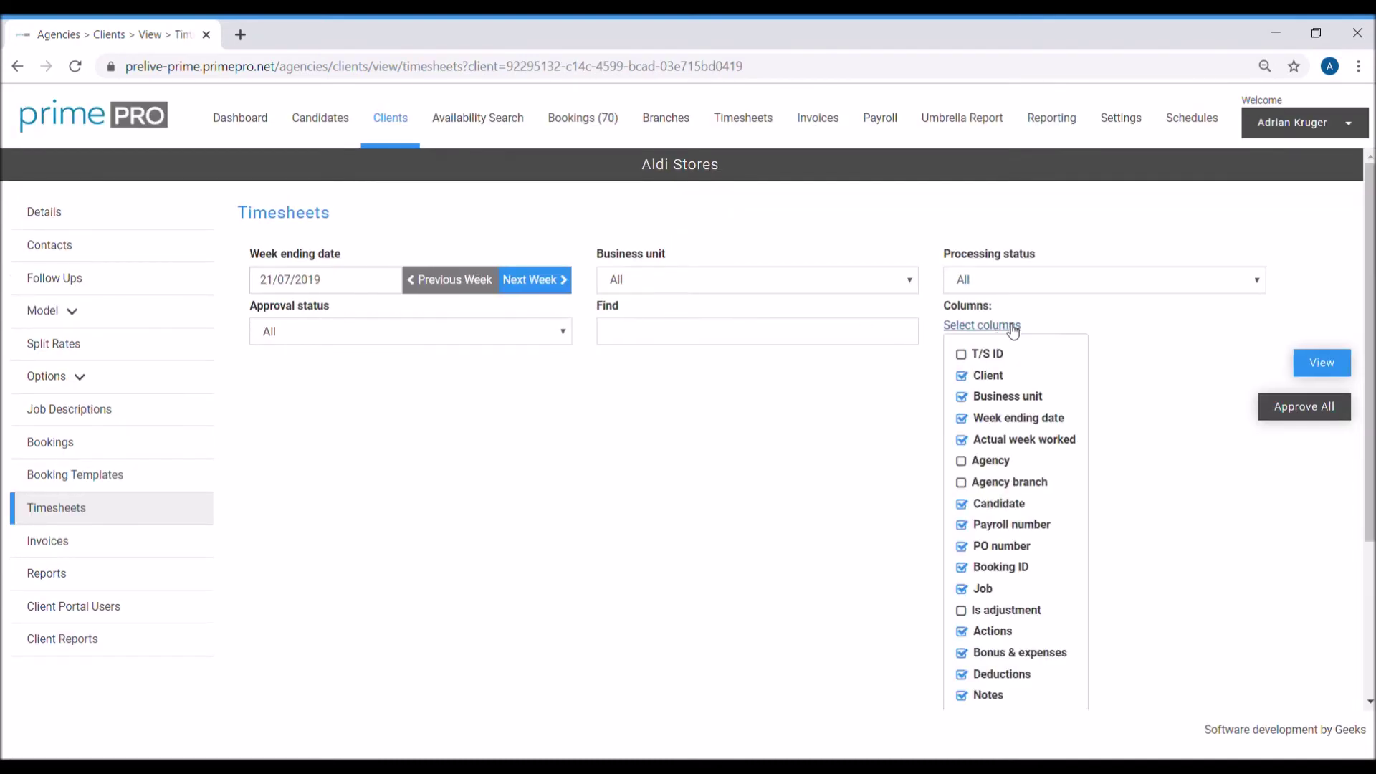
scroll(1047, 584, down, 3)
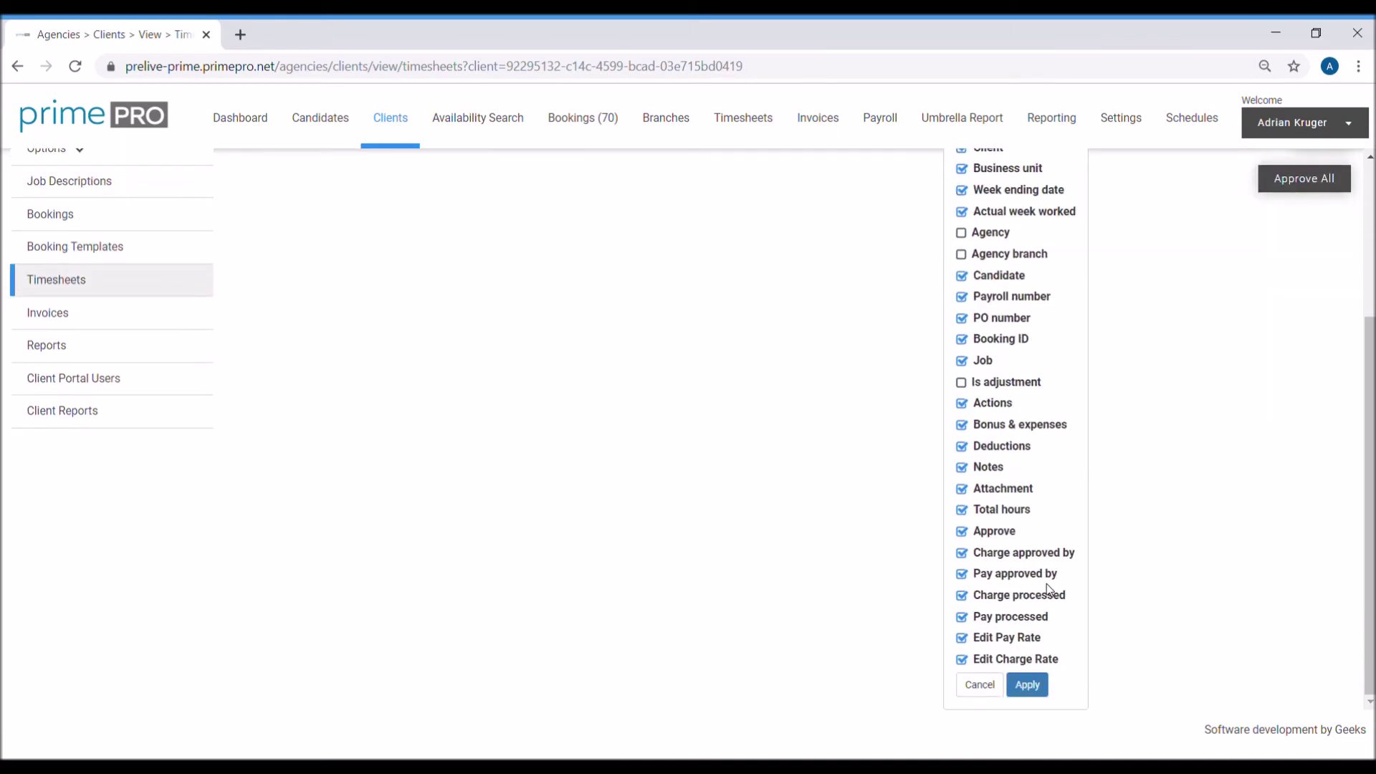
scroll(1048, 590, up, 2)
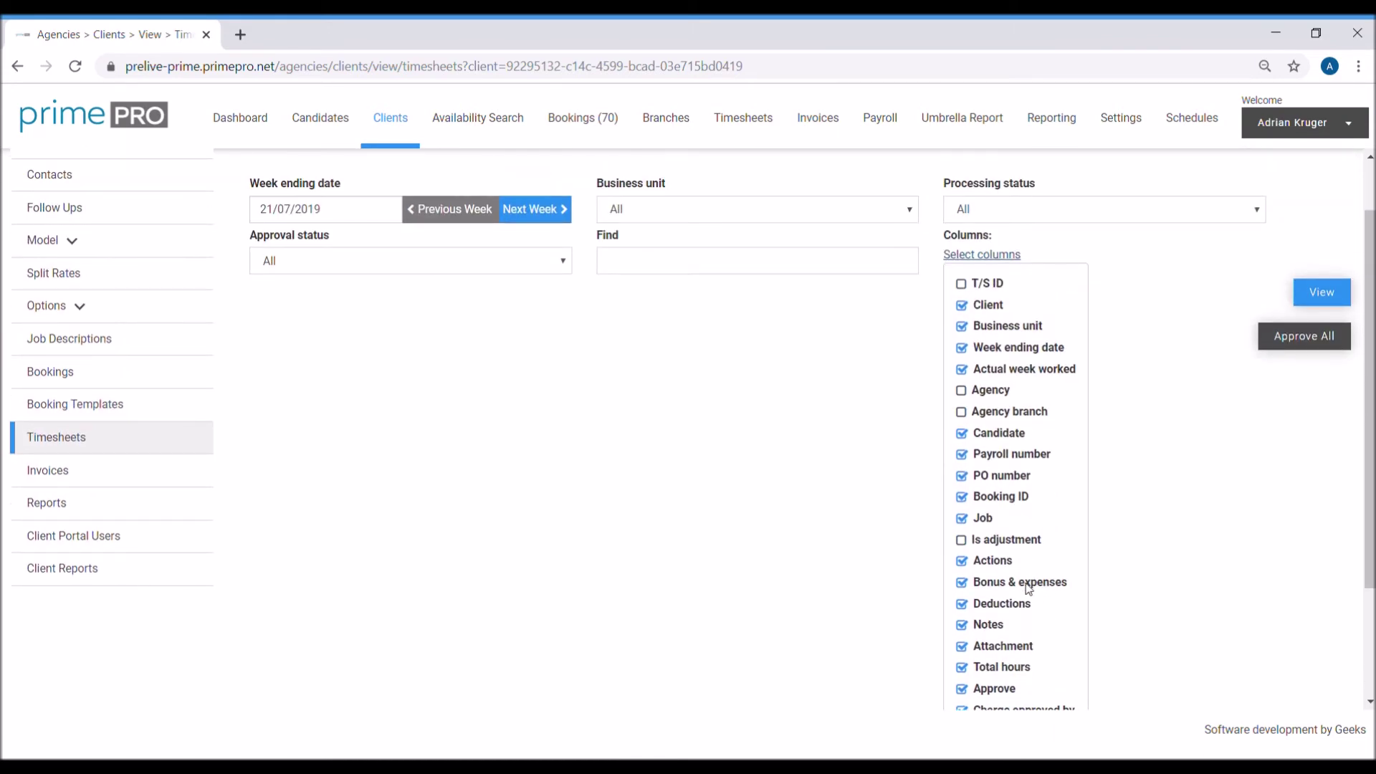
drag(1004, 624, 970, 634)
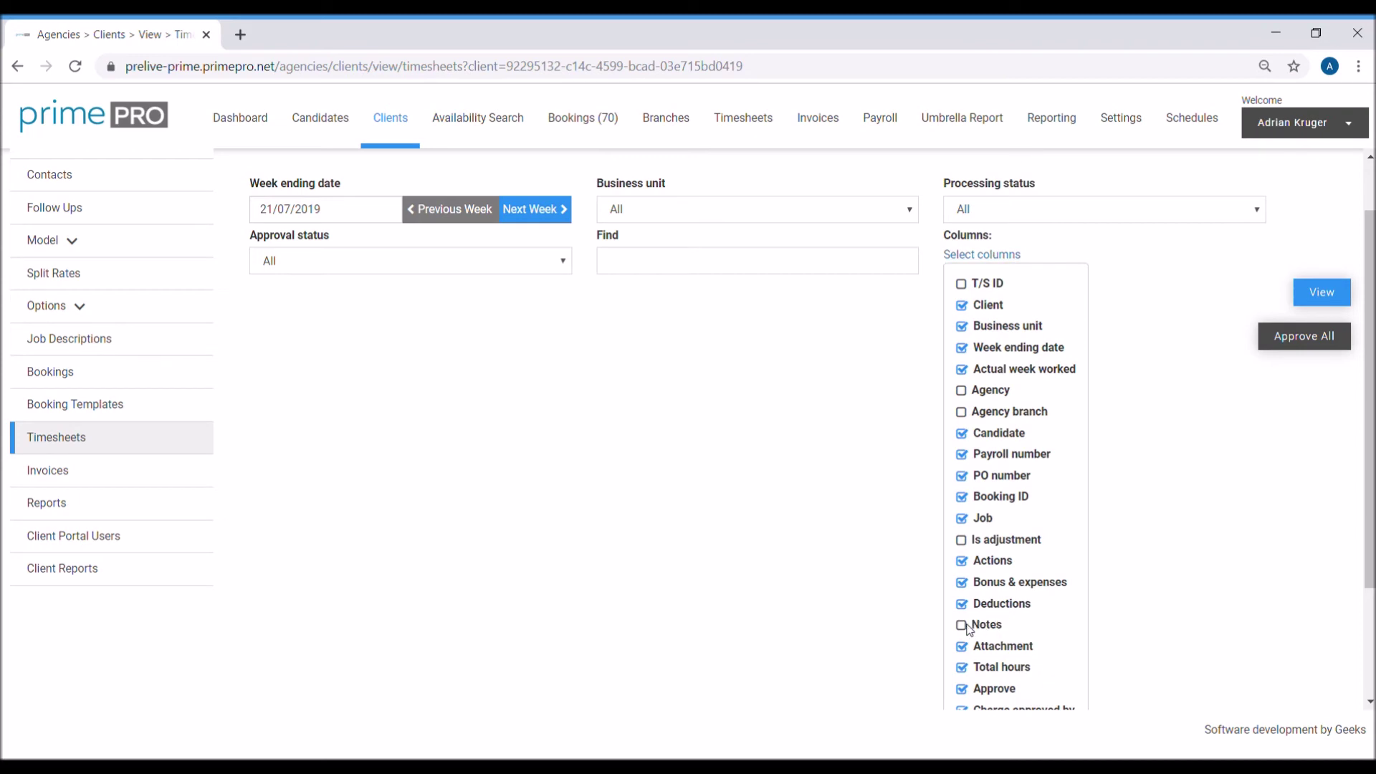
click(963, 498)
click(962, 477)
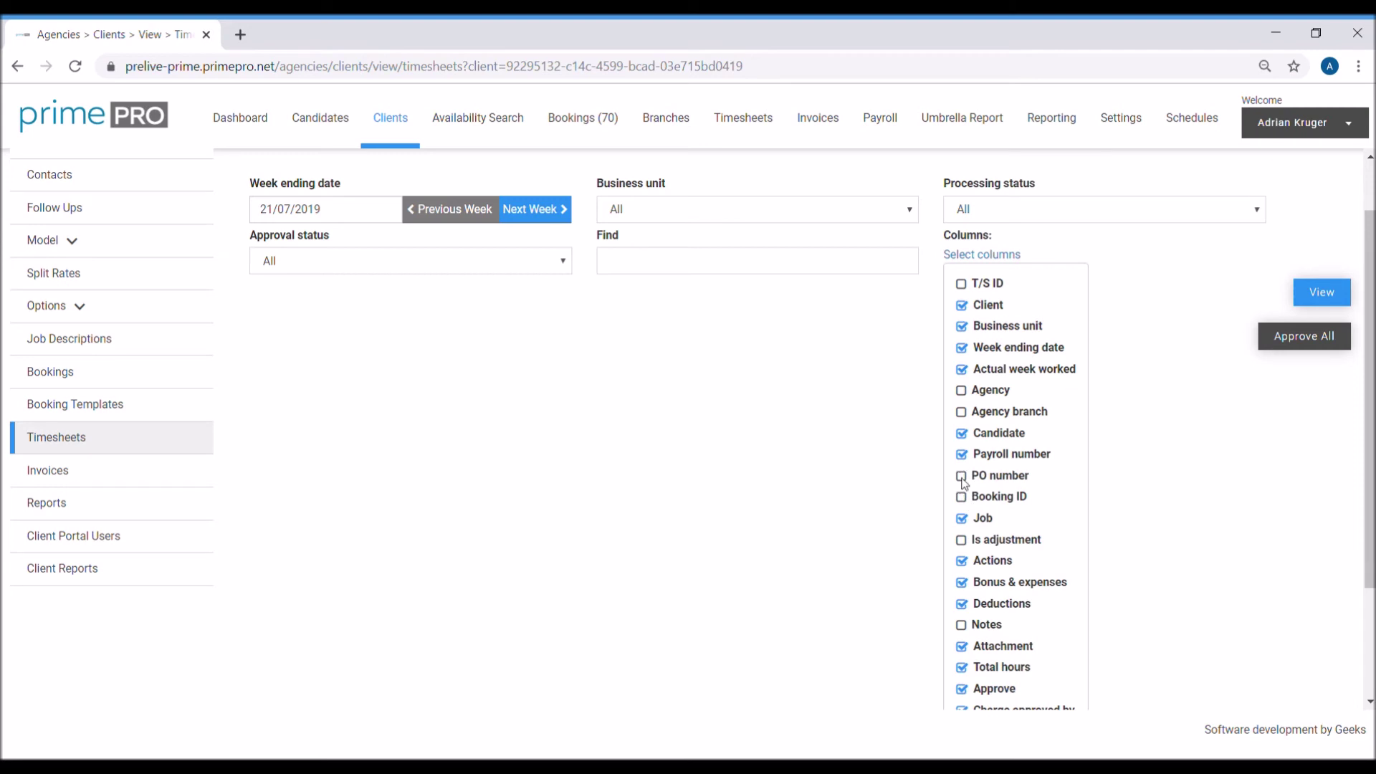
scroll(965, 477, down, 2)
click(979, 302)
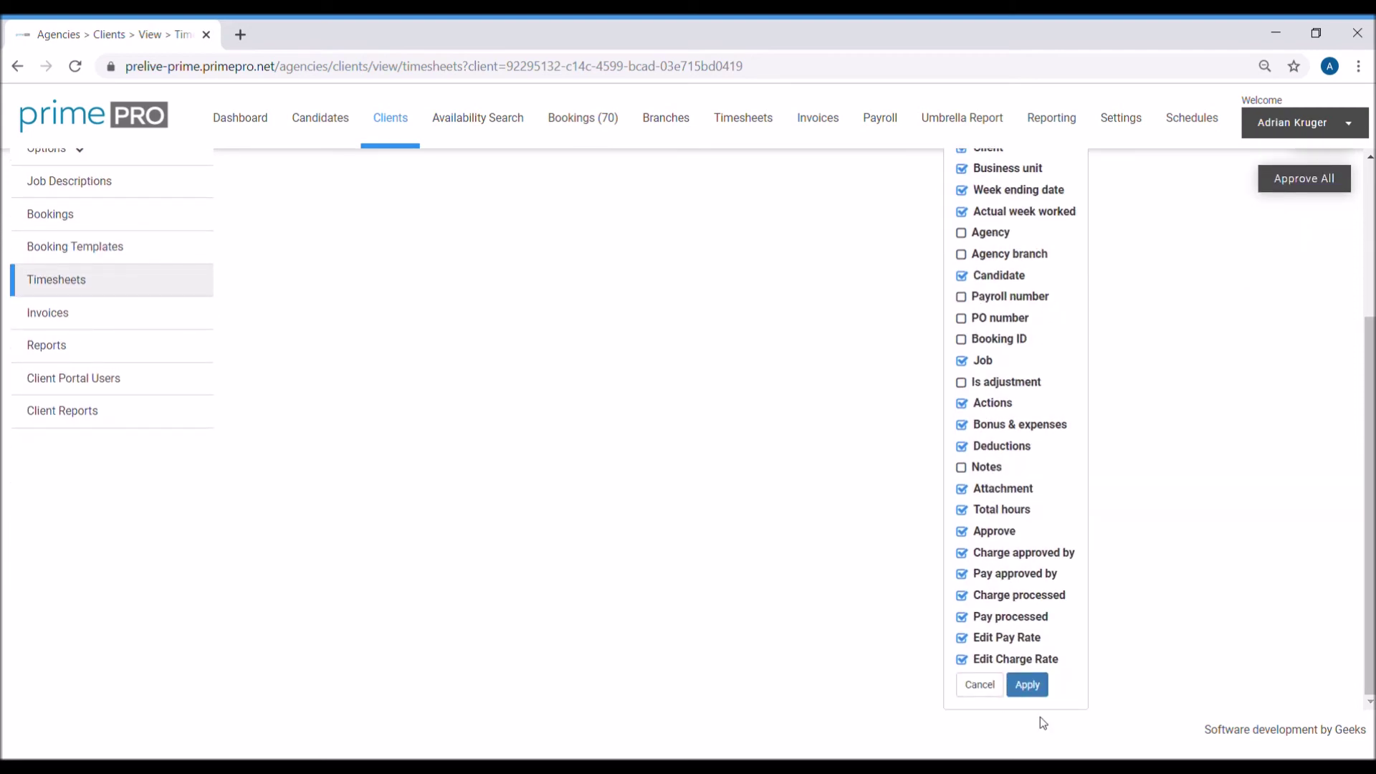
click(1030, 685)
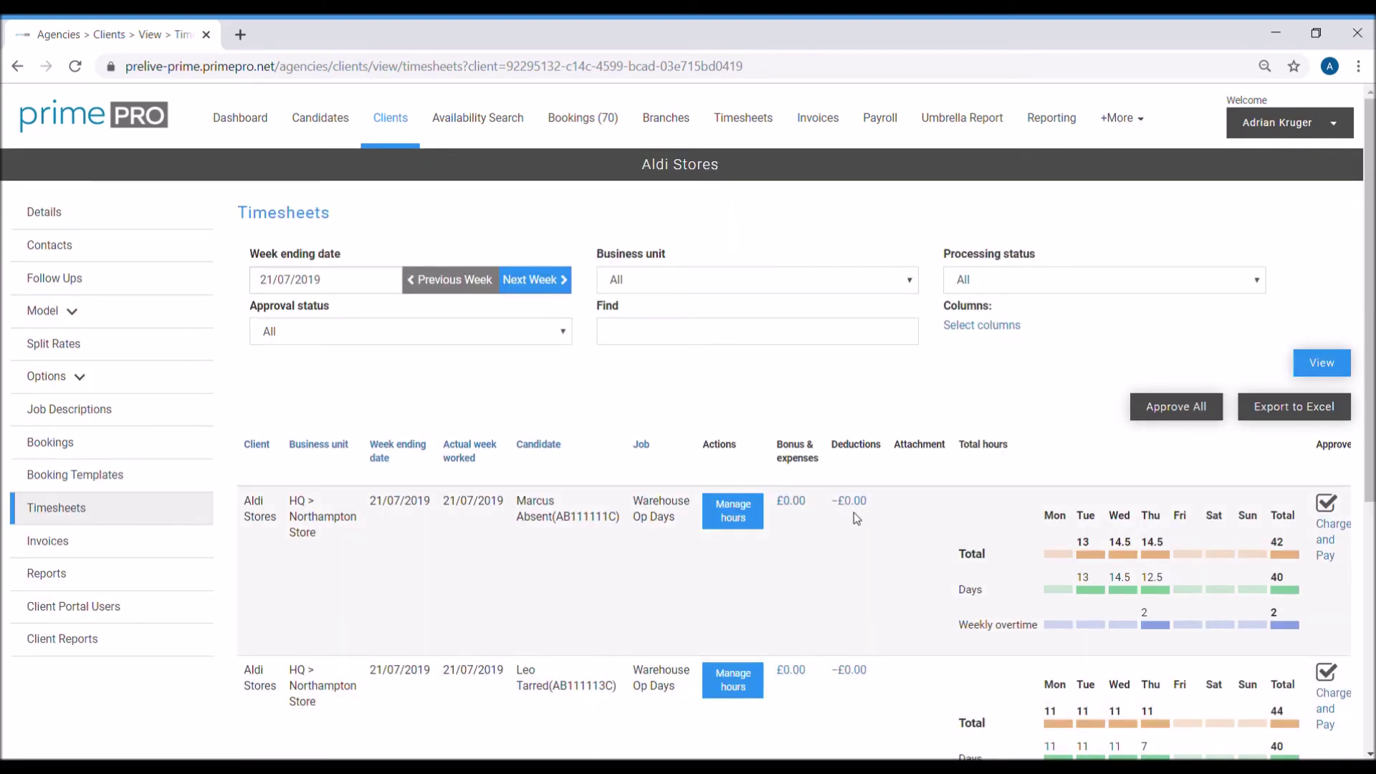
Look over the listed timesheets and display those for the week ending 14/07/2019.
scroll(854, 513, down, 2)
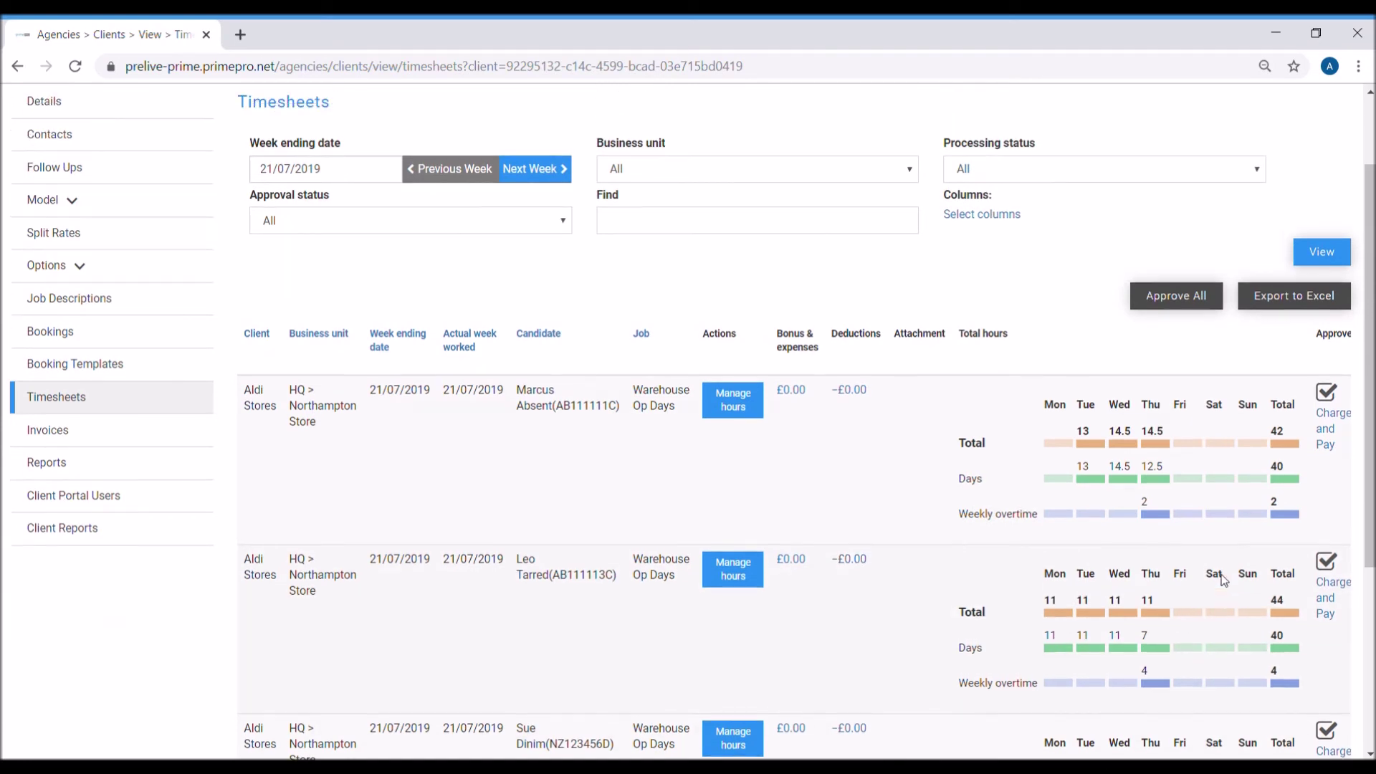
scroll(1221, 575, up, 1)
scroll(1225, 575, down, 2)
scroll(1248, 581, up, 3)
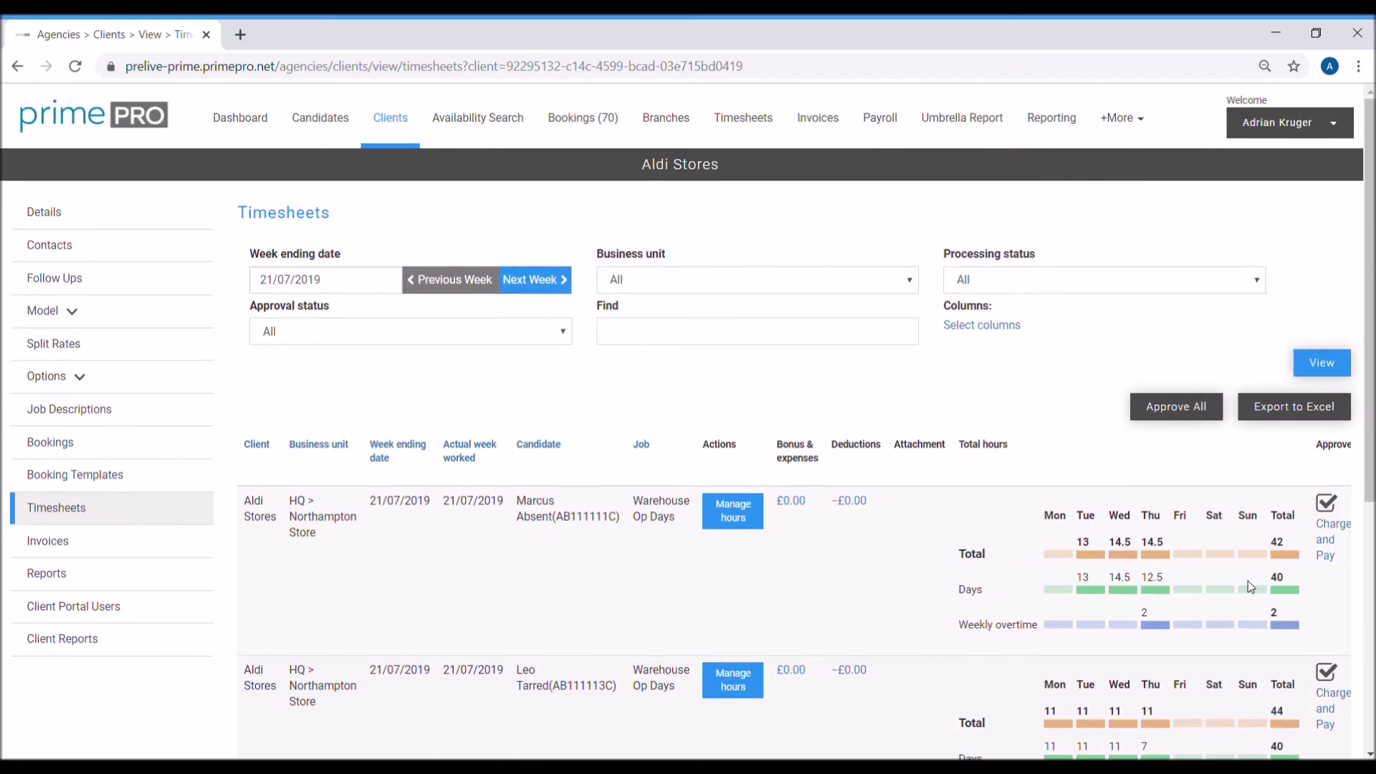
click(347, 286)
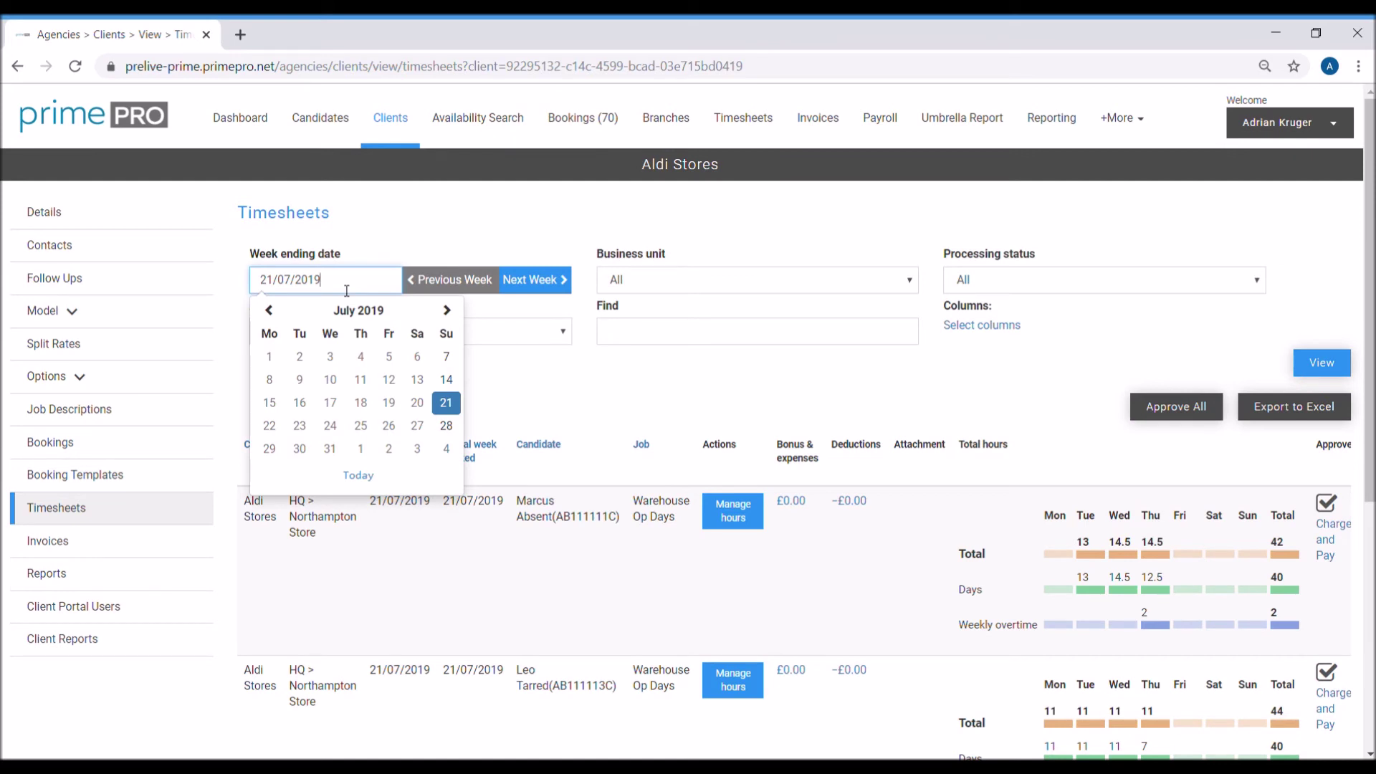
click(446, 379)
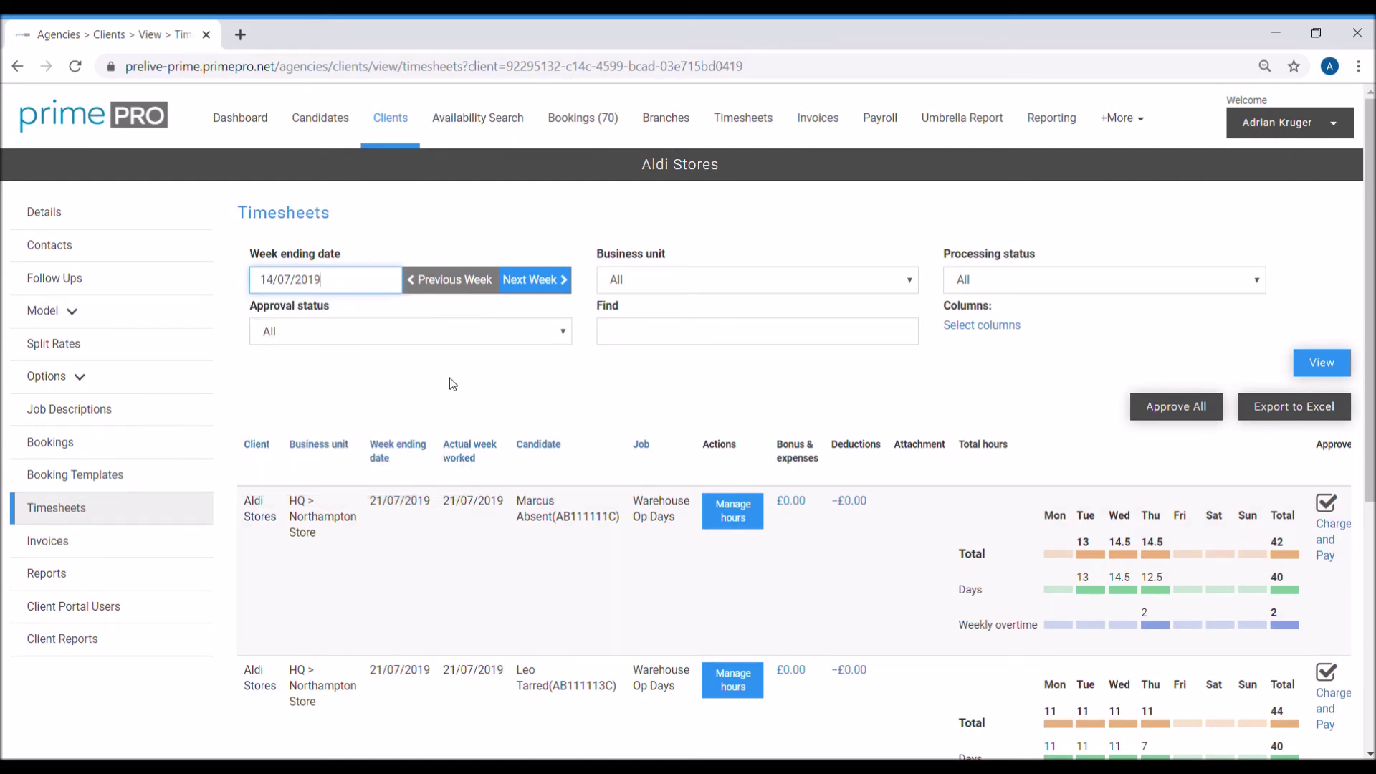
click(1322, 366)
Review the business unit, daily hours and weekly overtime on each candidate's timesheet.
scroll(950, 462, down, 1)
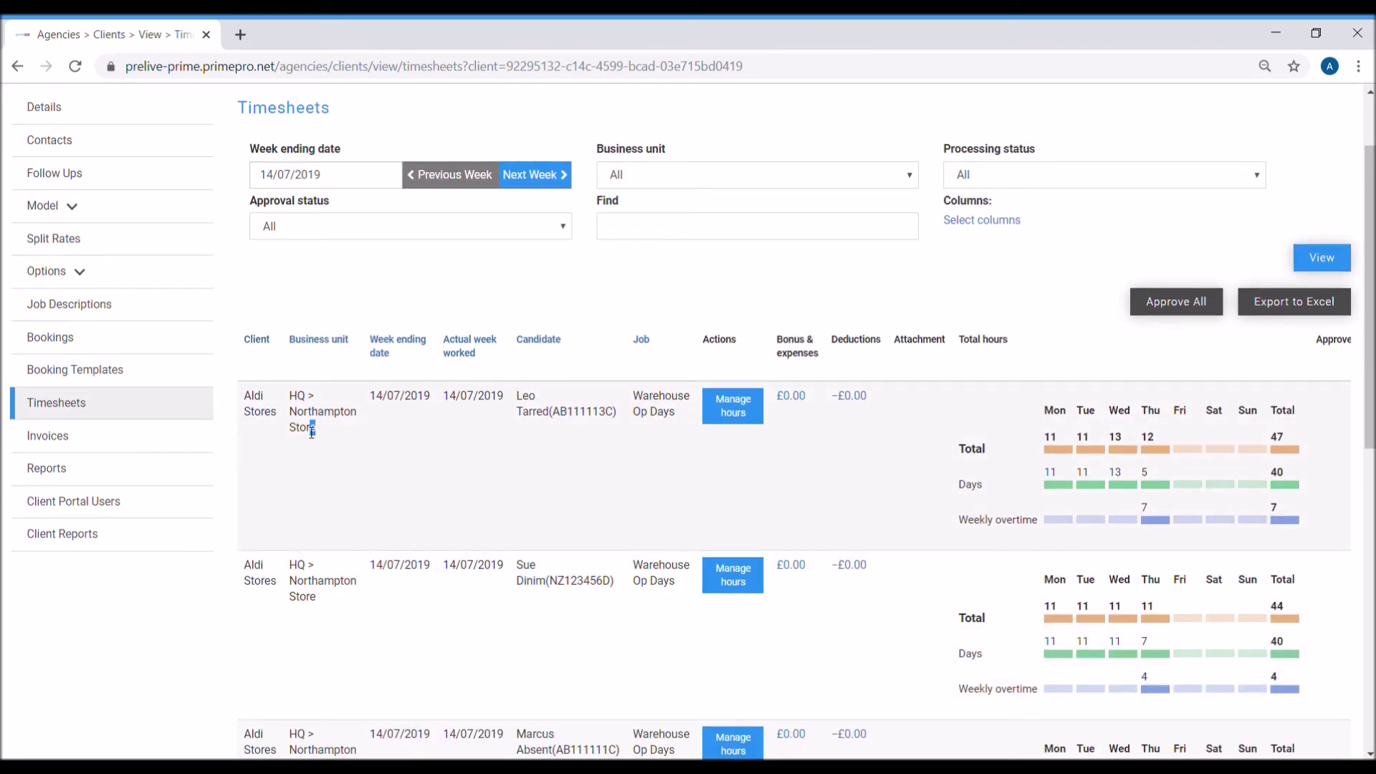
drag(317, 436, 293, 418)
drag(323, 600, 297, 572)
click(378, 588)
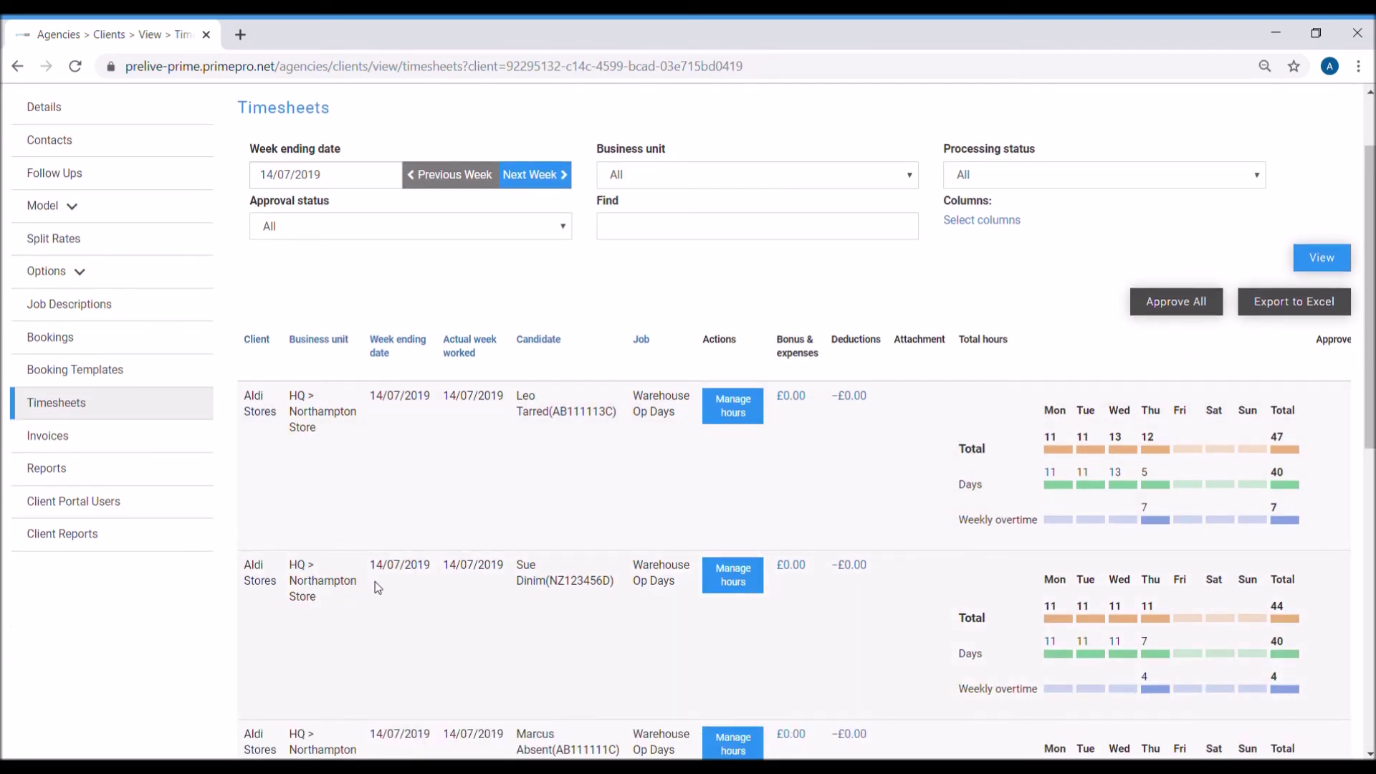
scroll(630, 562, down, 4)
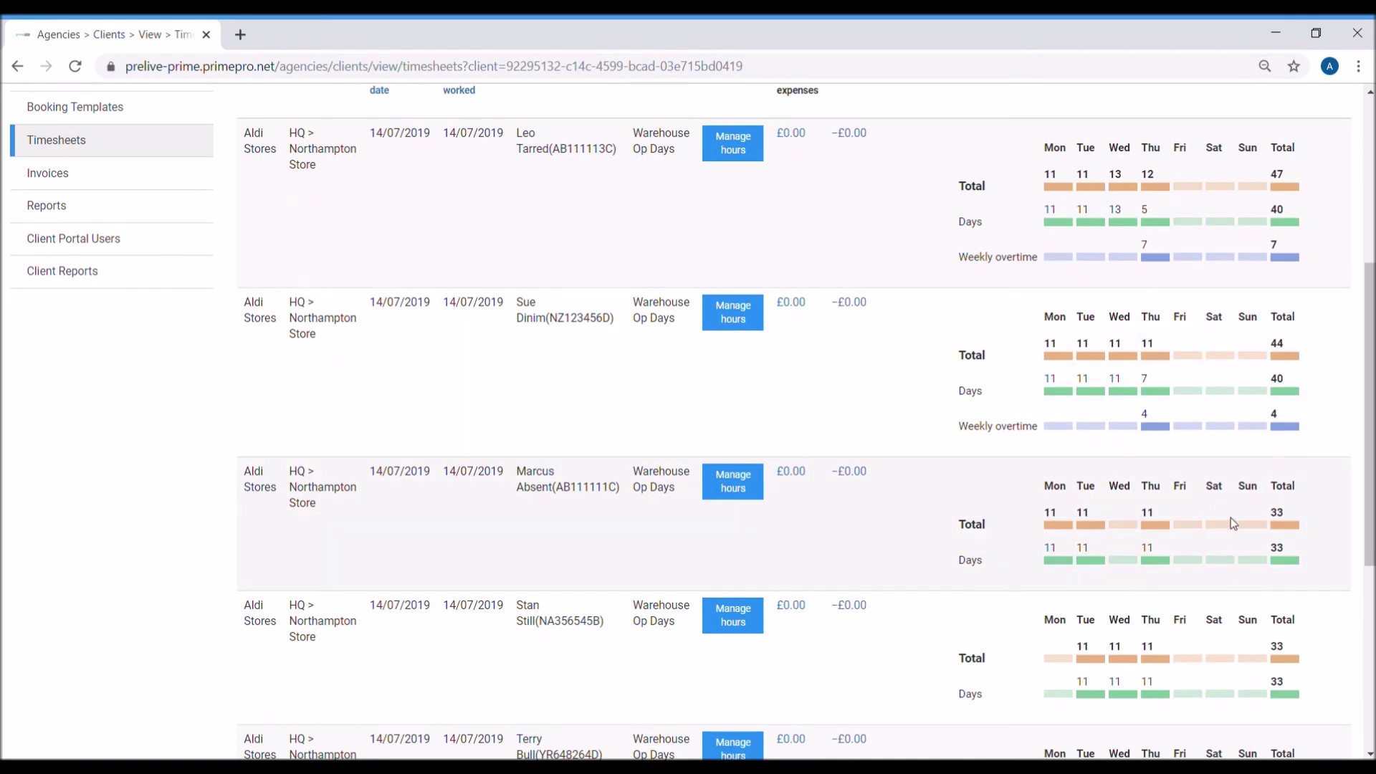
scroll(1228, 517, up, 5)
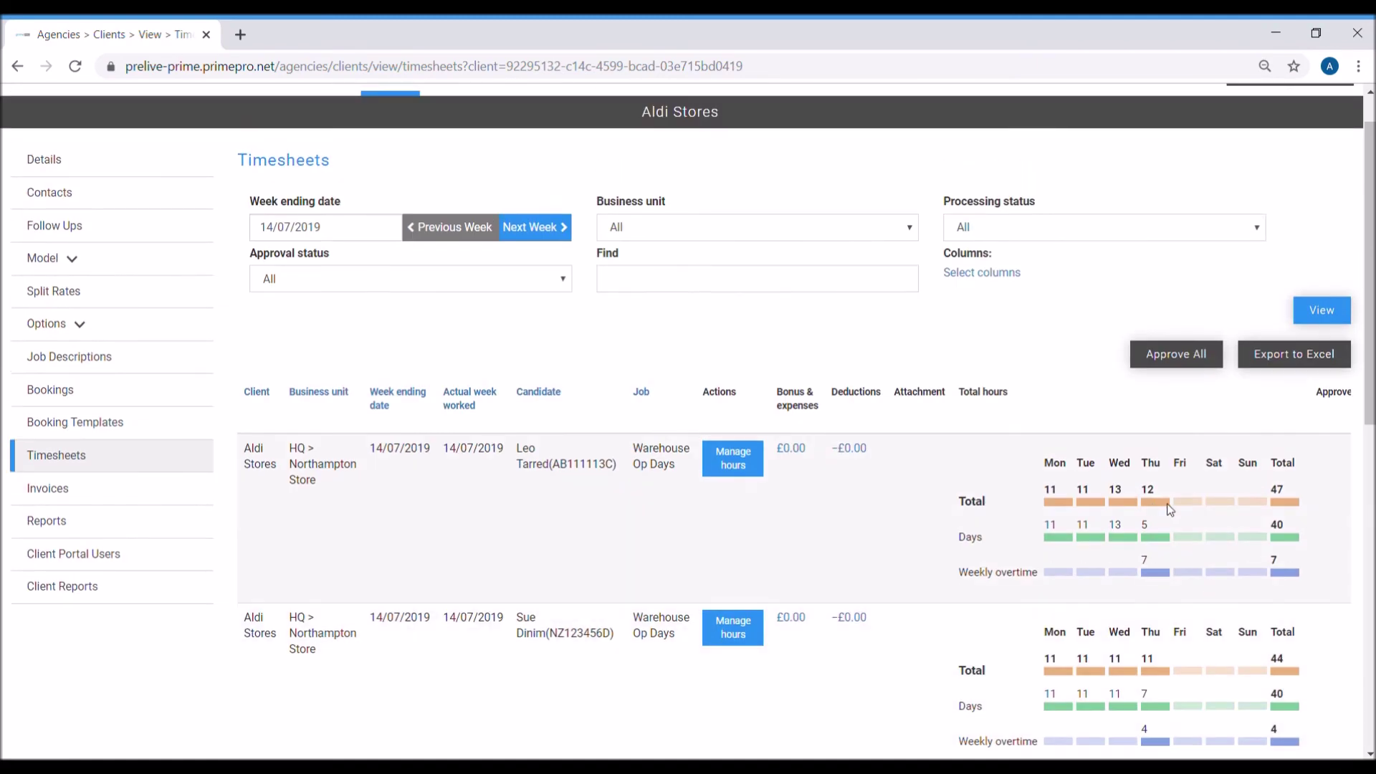
Search the timesheets by a candidate's first name, and open the client's invoices.
click(728, 288)
text(LEO)
key(Return)
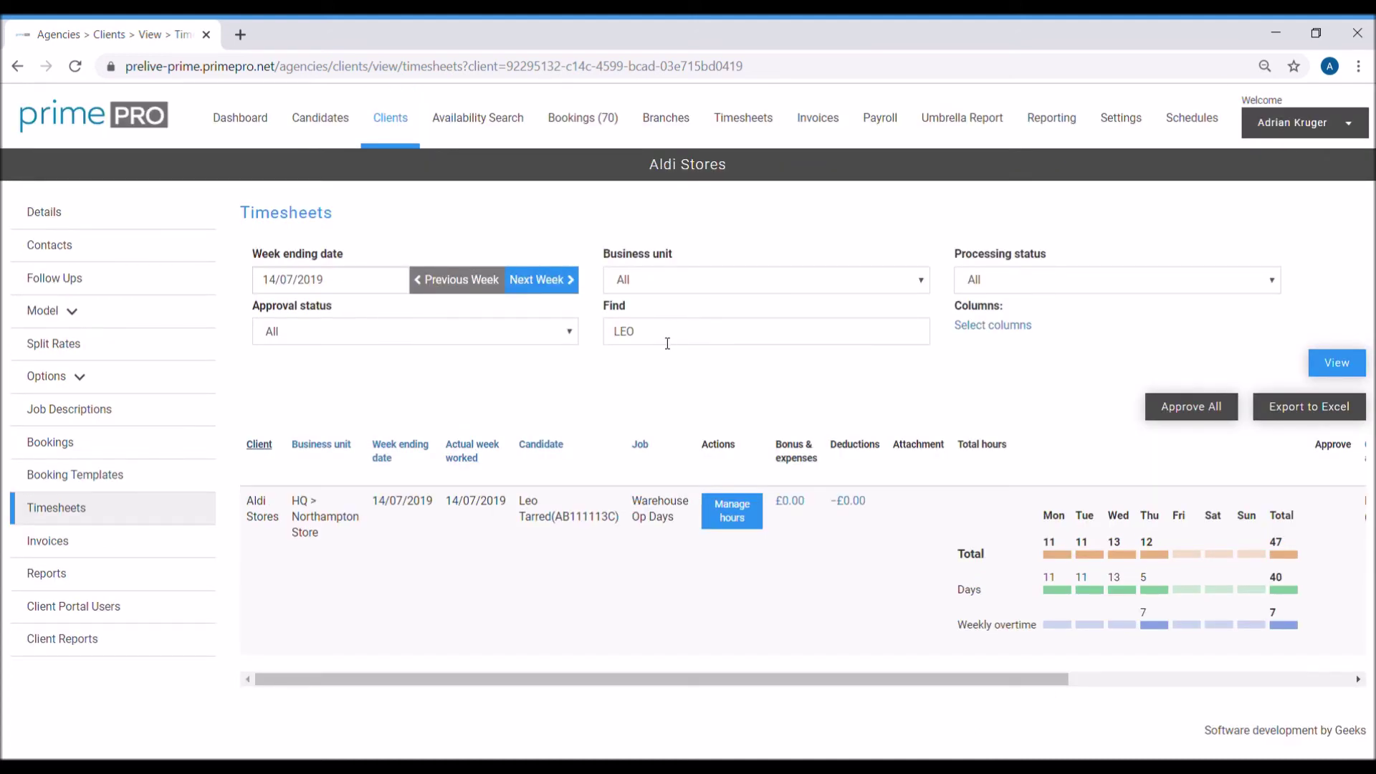
drag(667, 344, 617, 347)
click(660, 341)
click(90, 550)
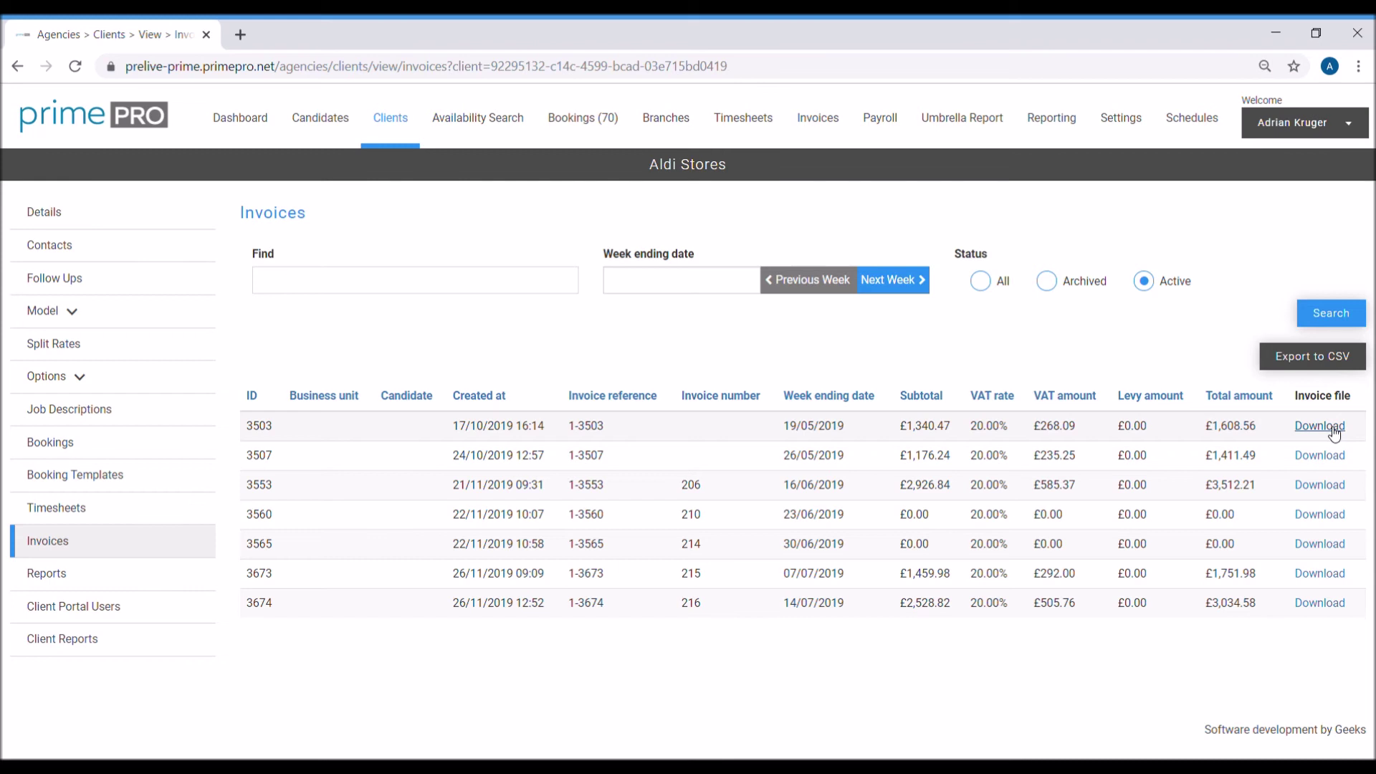
Start a new report for the client dated 13/12/2019, look over its fields, and cancel it.
click(74, 584)
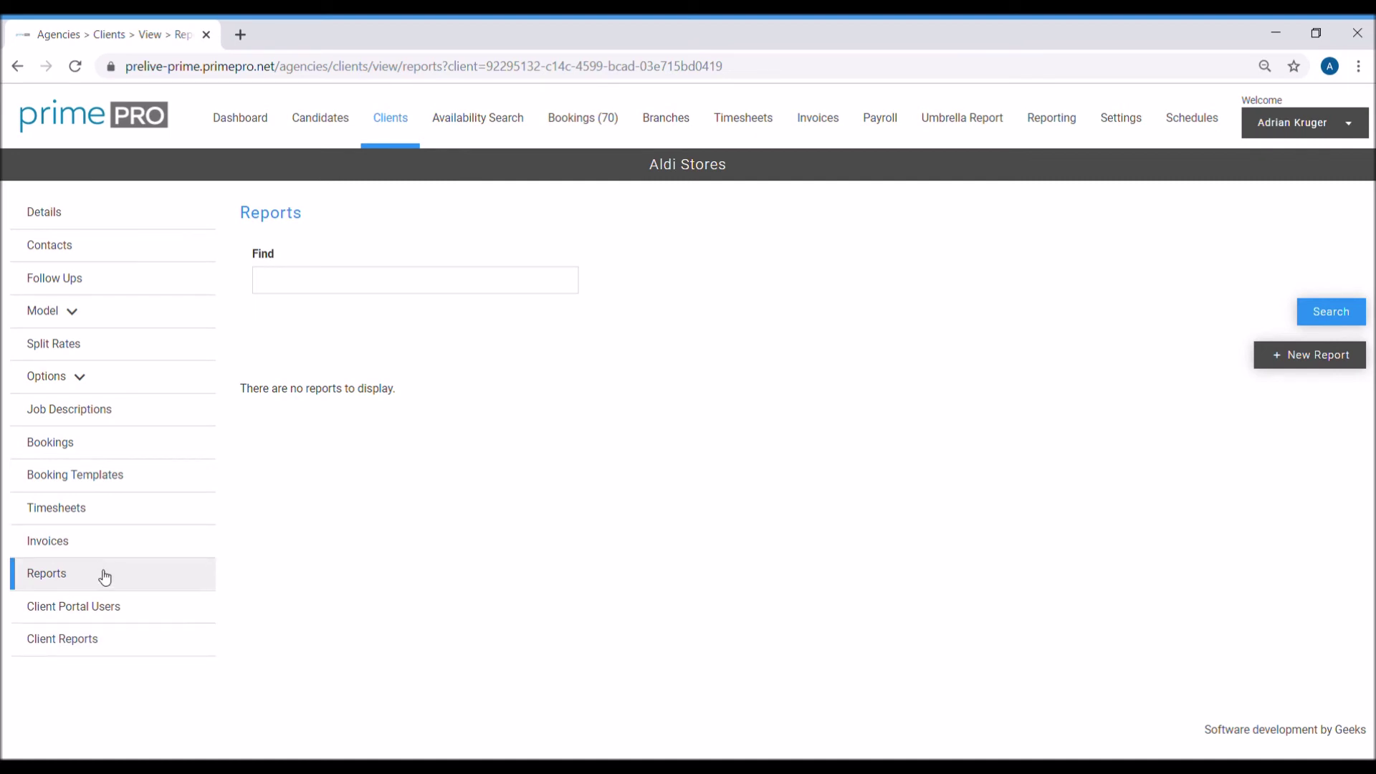
click(1338, 358)
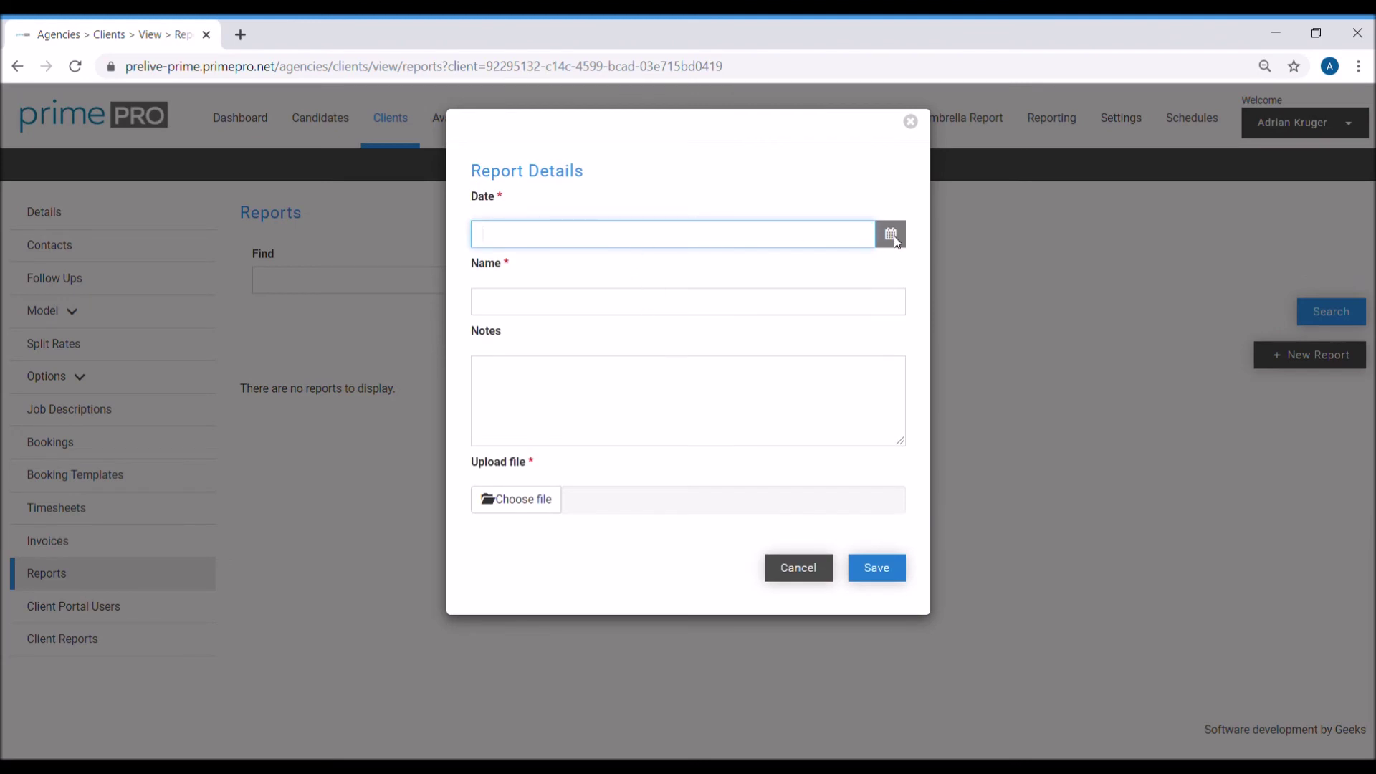
click(891, 235)
click(580, 453)
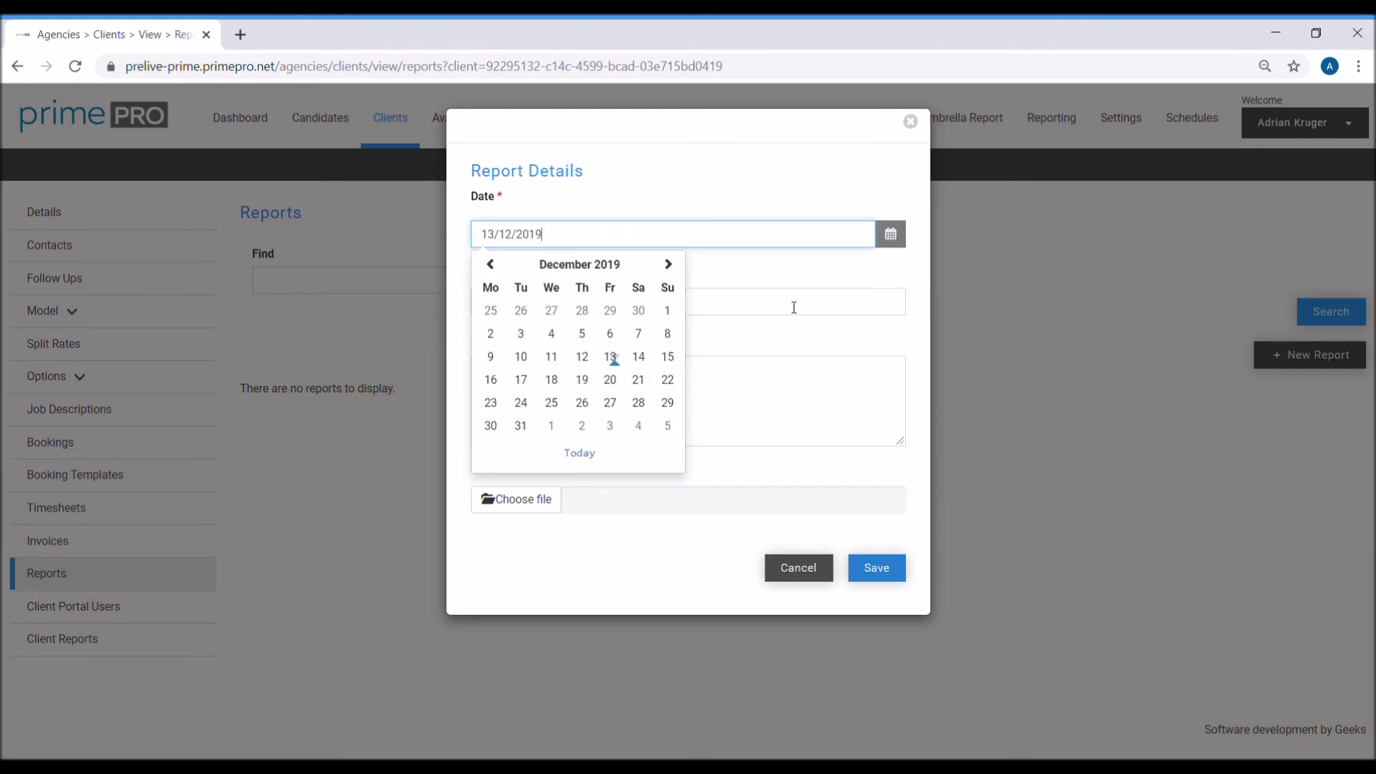
click(794, 308)
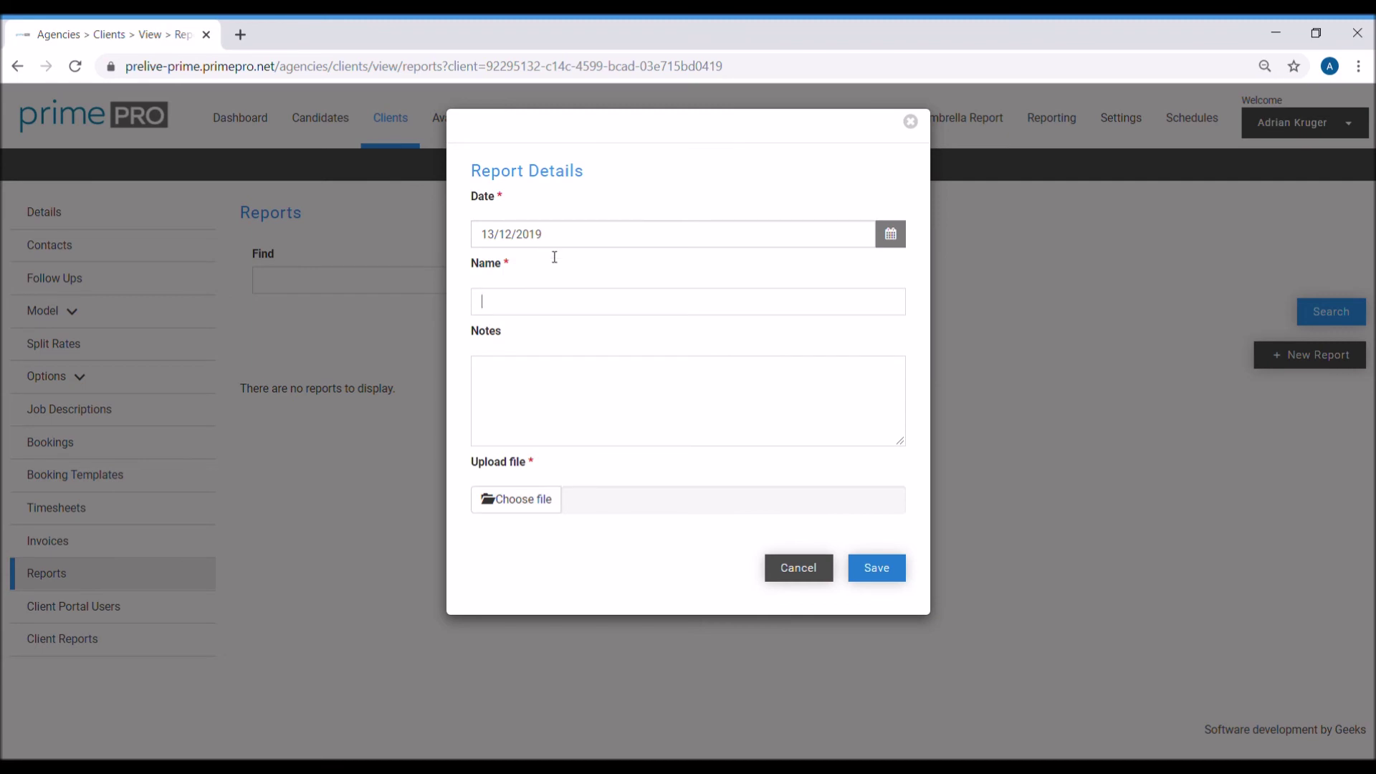
click(803, 570)
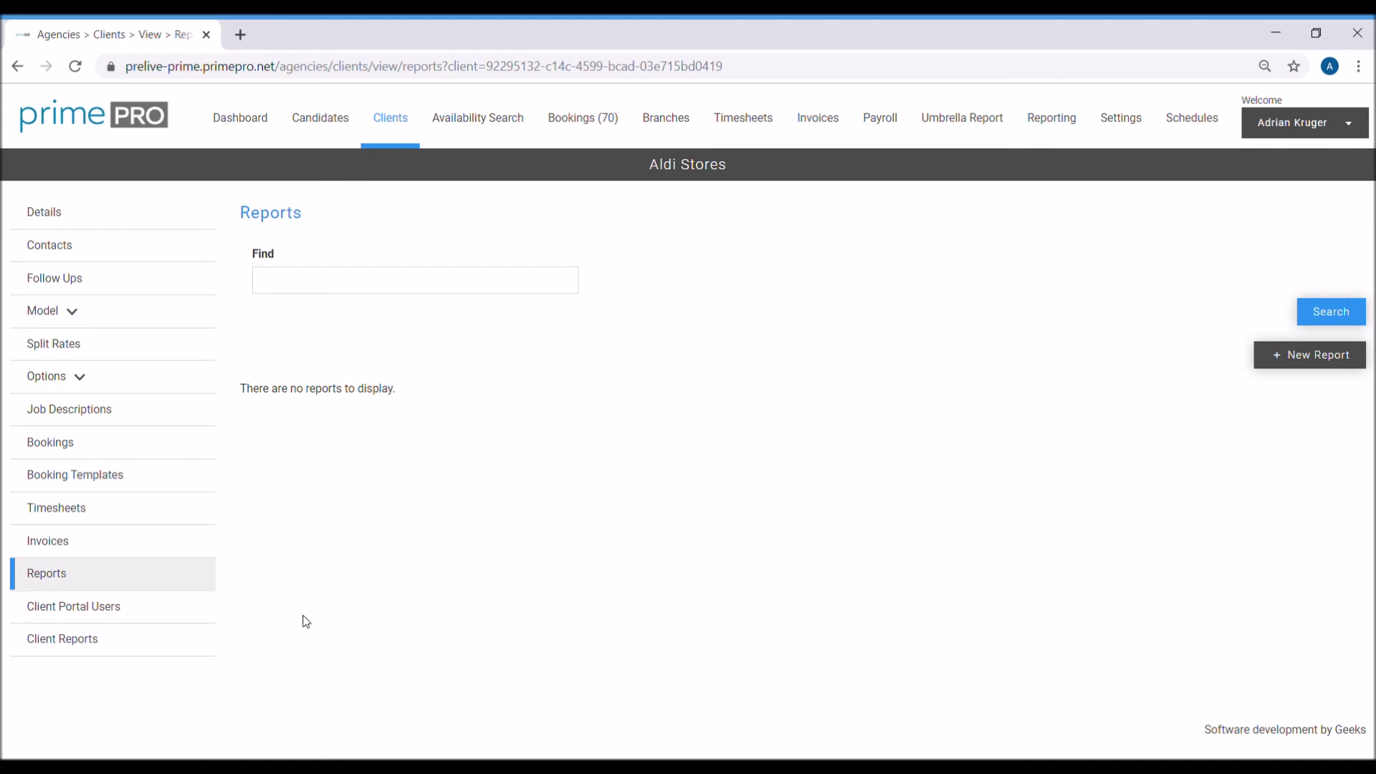
Open a blank client report form to view its date, name and file fields, and cancel it.
click(160, 644)
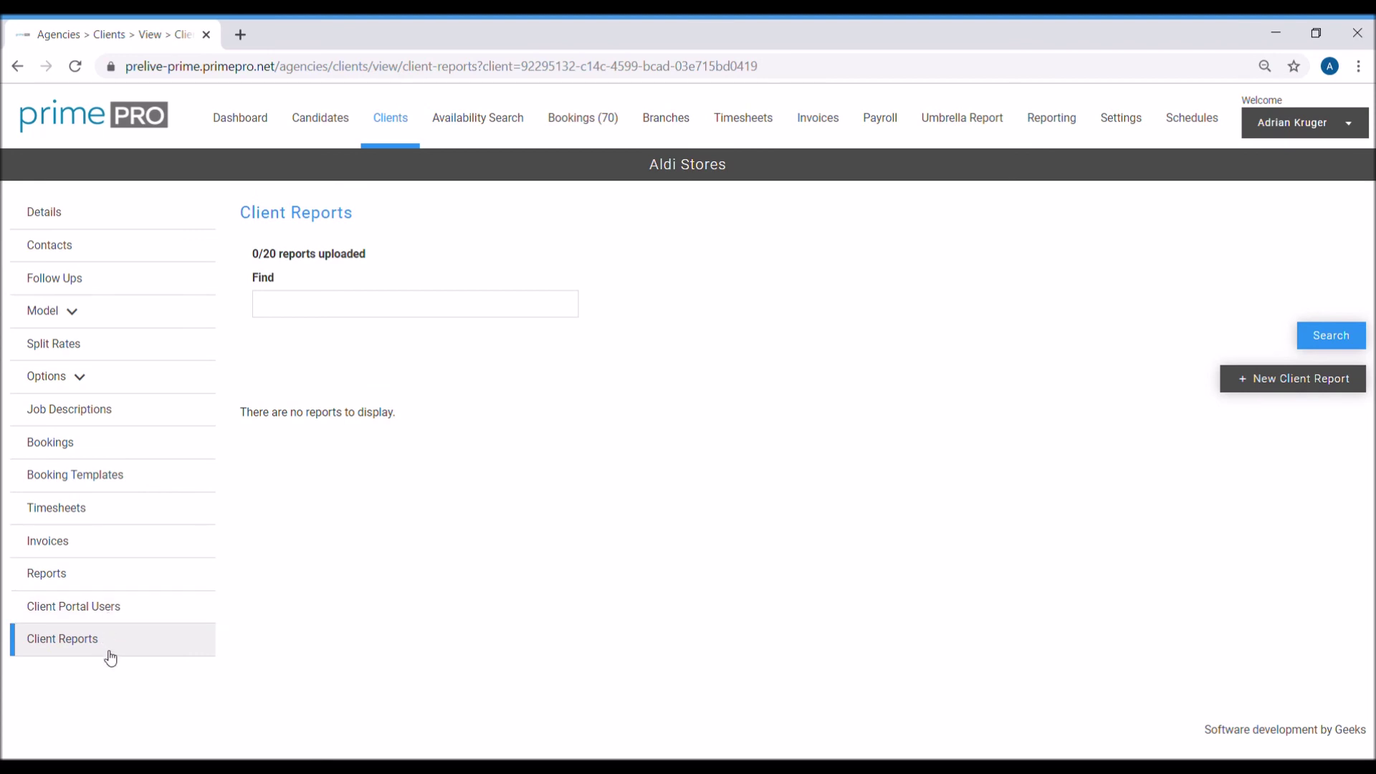
click(1278, 381)
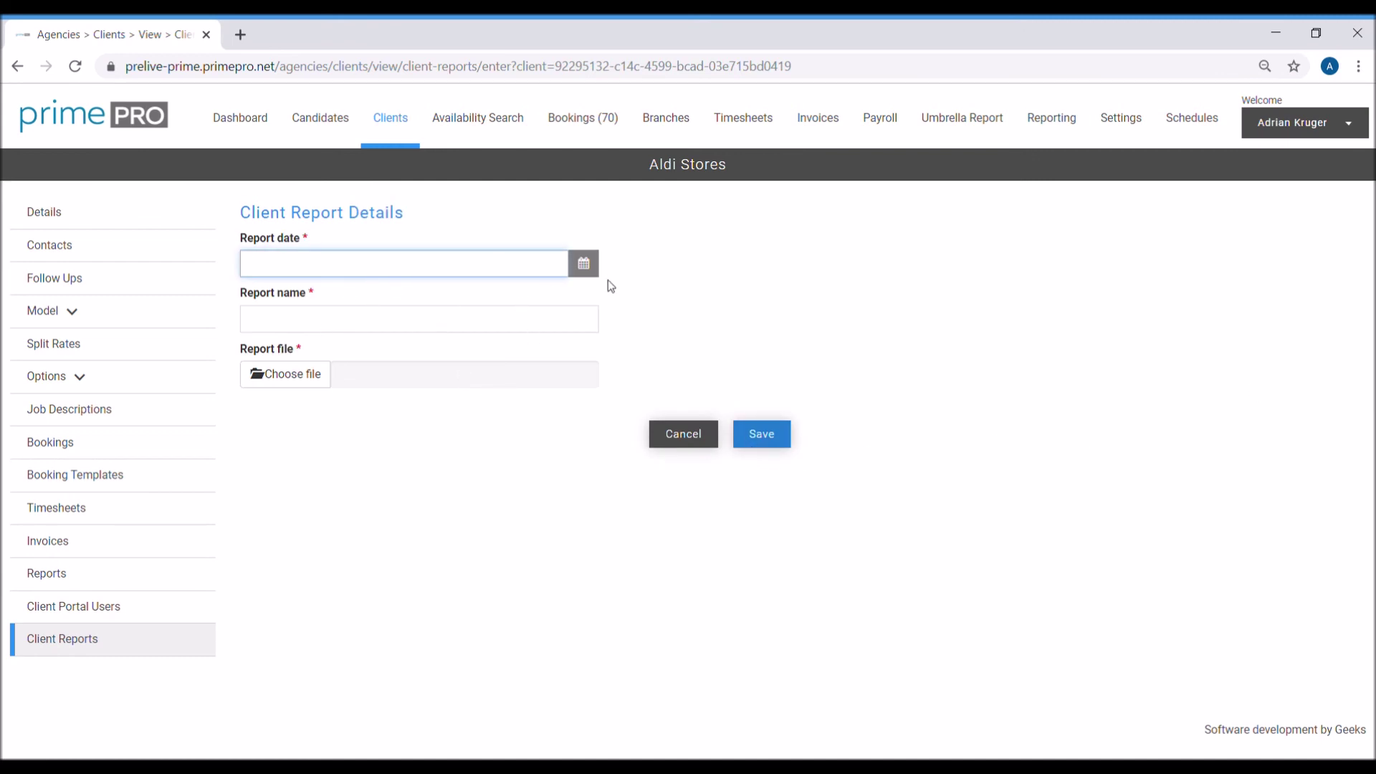
click(690, 436)
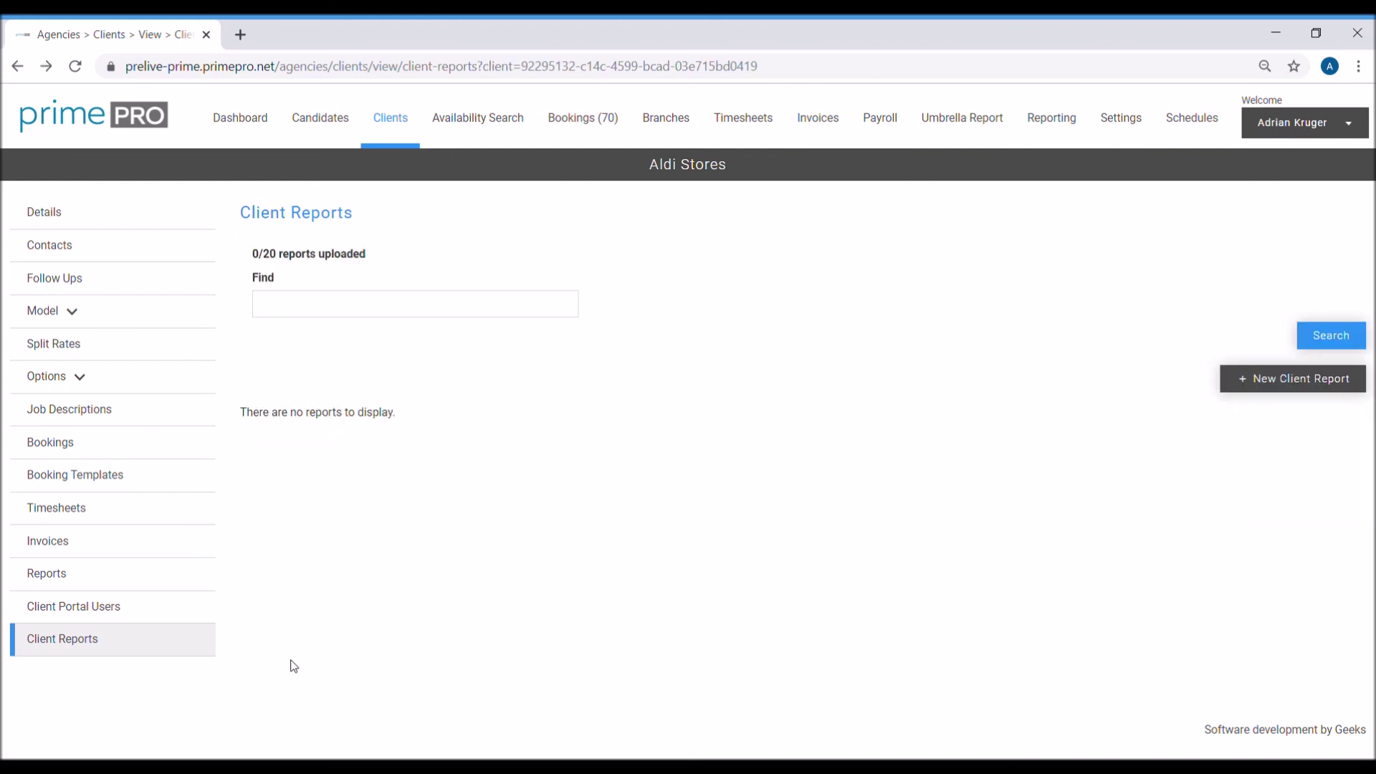
Start a new client portal user with all business units and the Manage Timesheets and View Timesheets permissions.
click(169, 615)
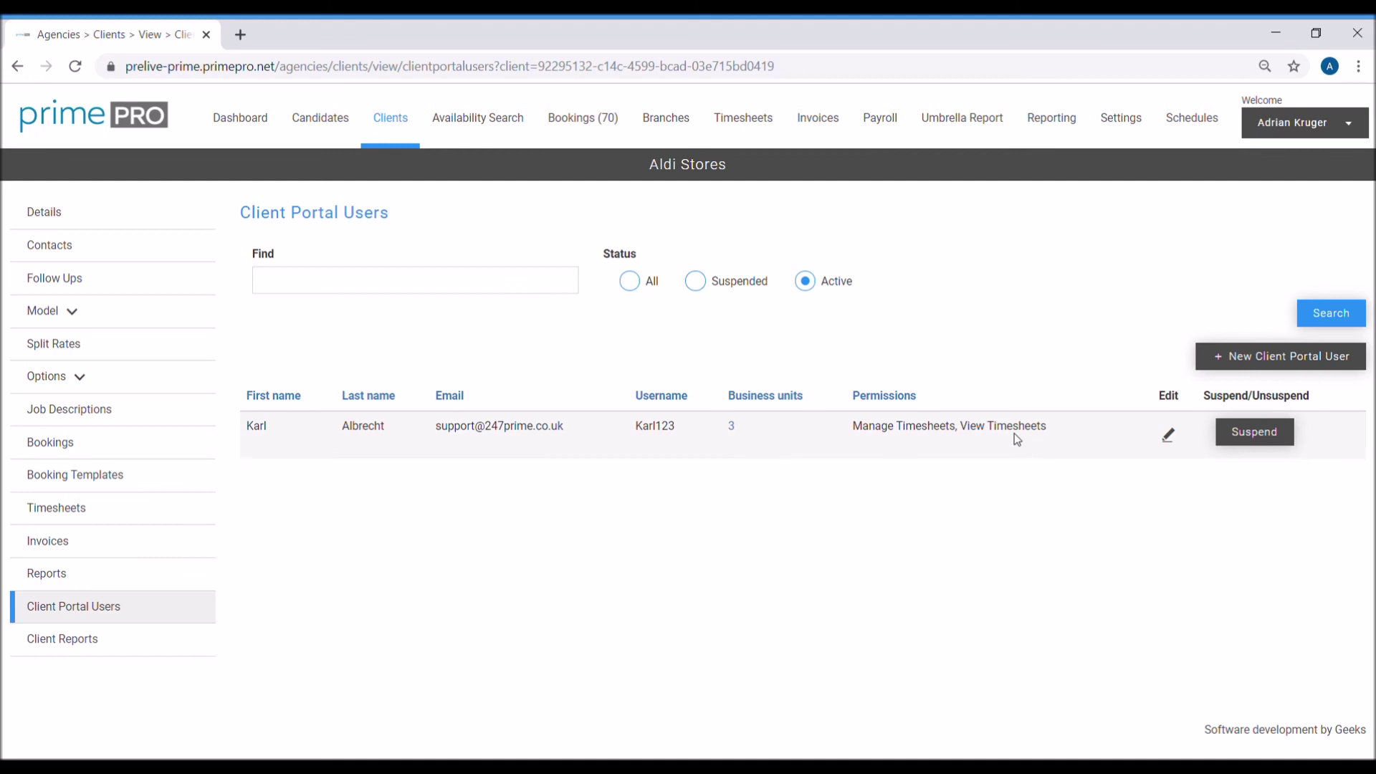
click(1328, 360)
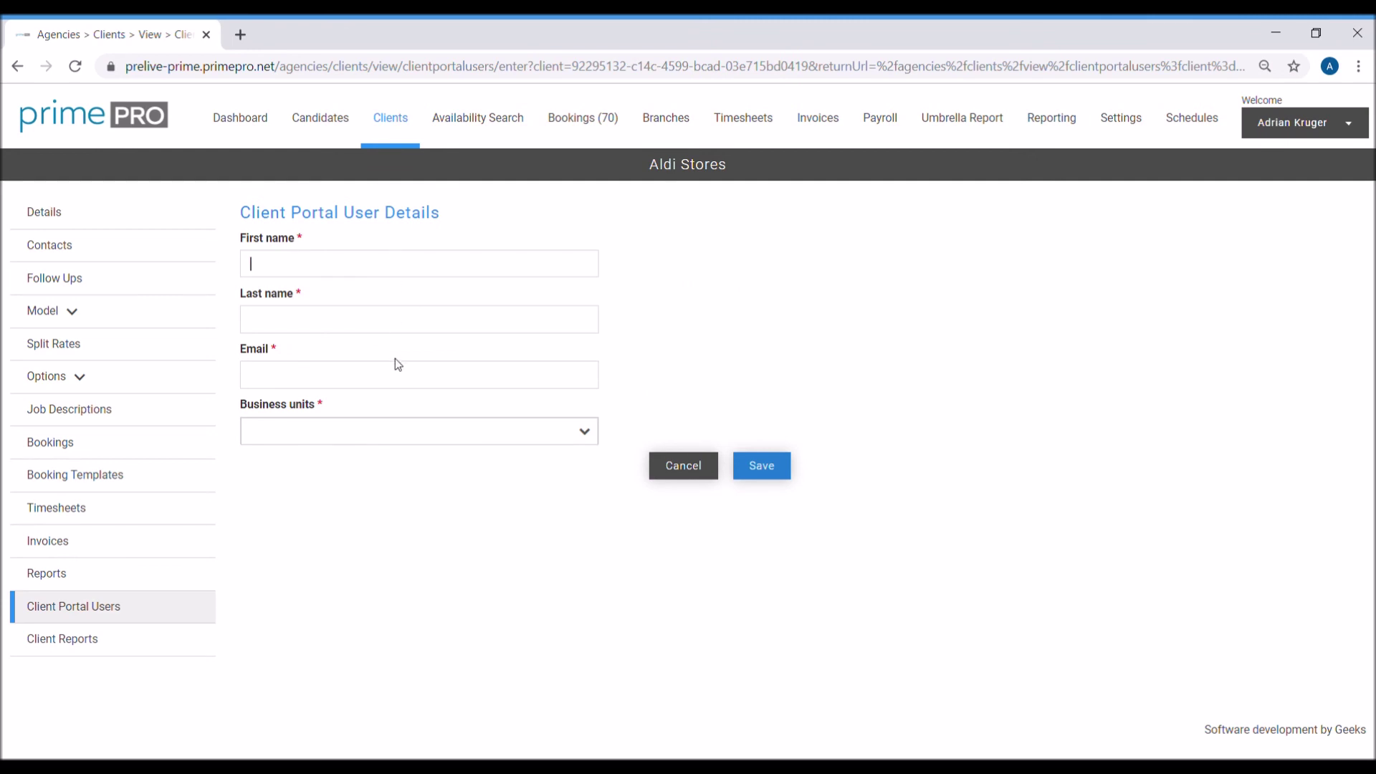
click(584, 432)
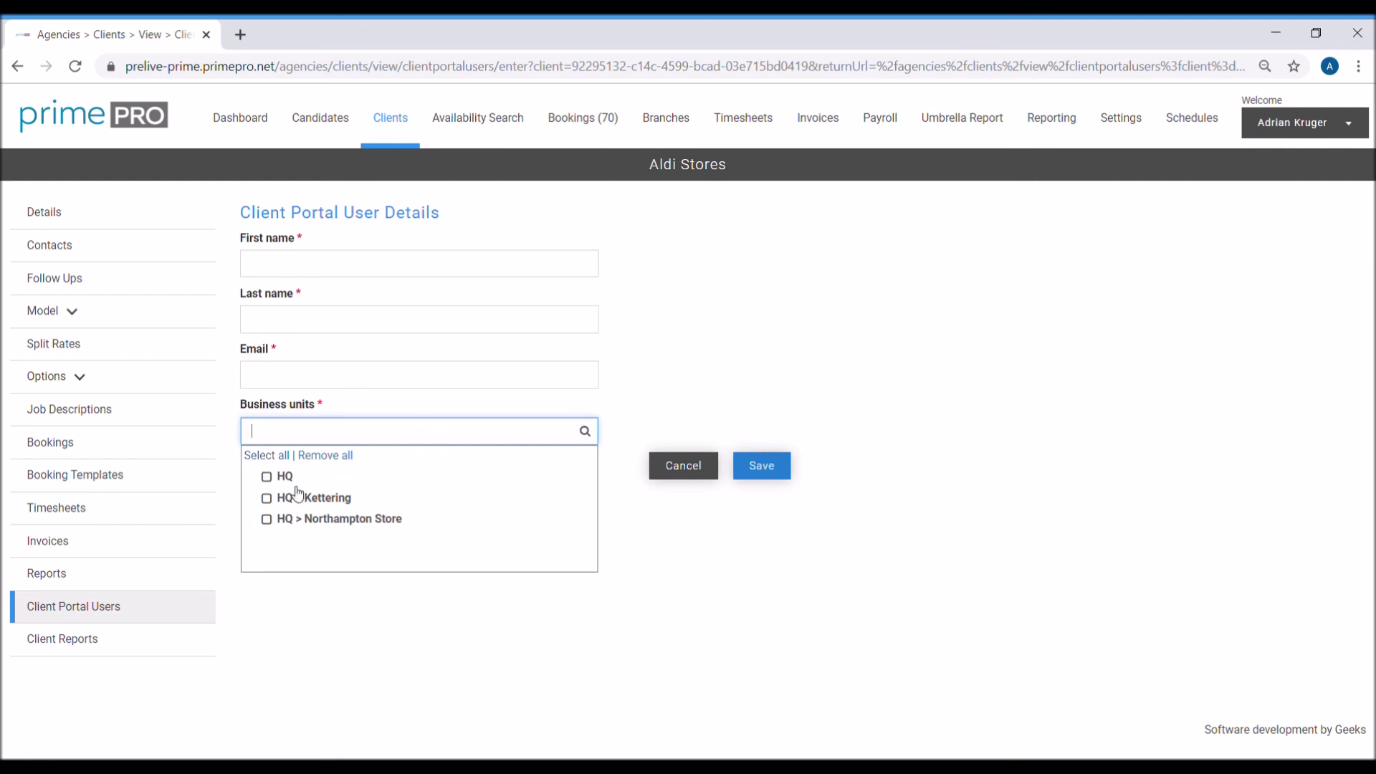
click(267, 457)
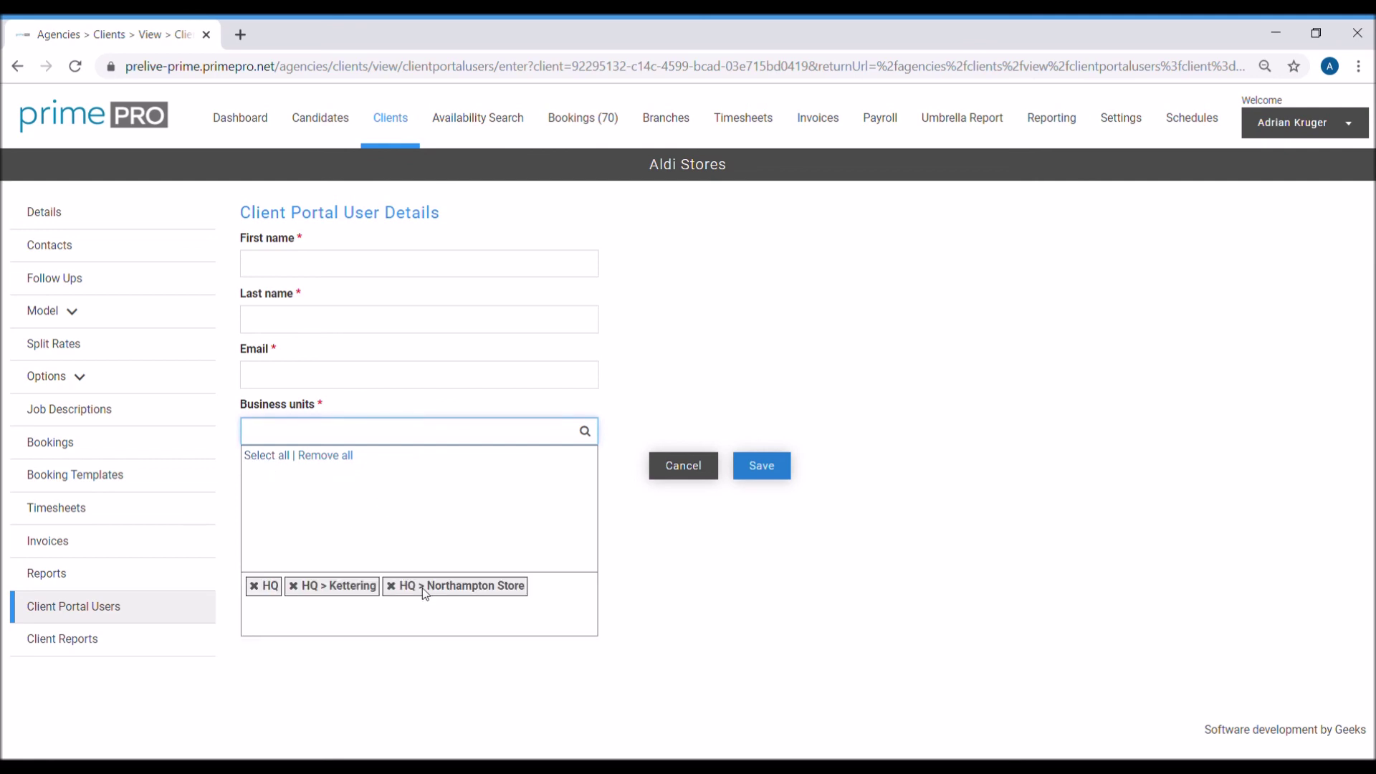
click(907, 591)
click(333, 491)
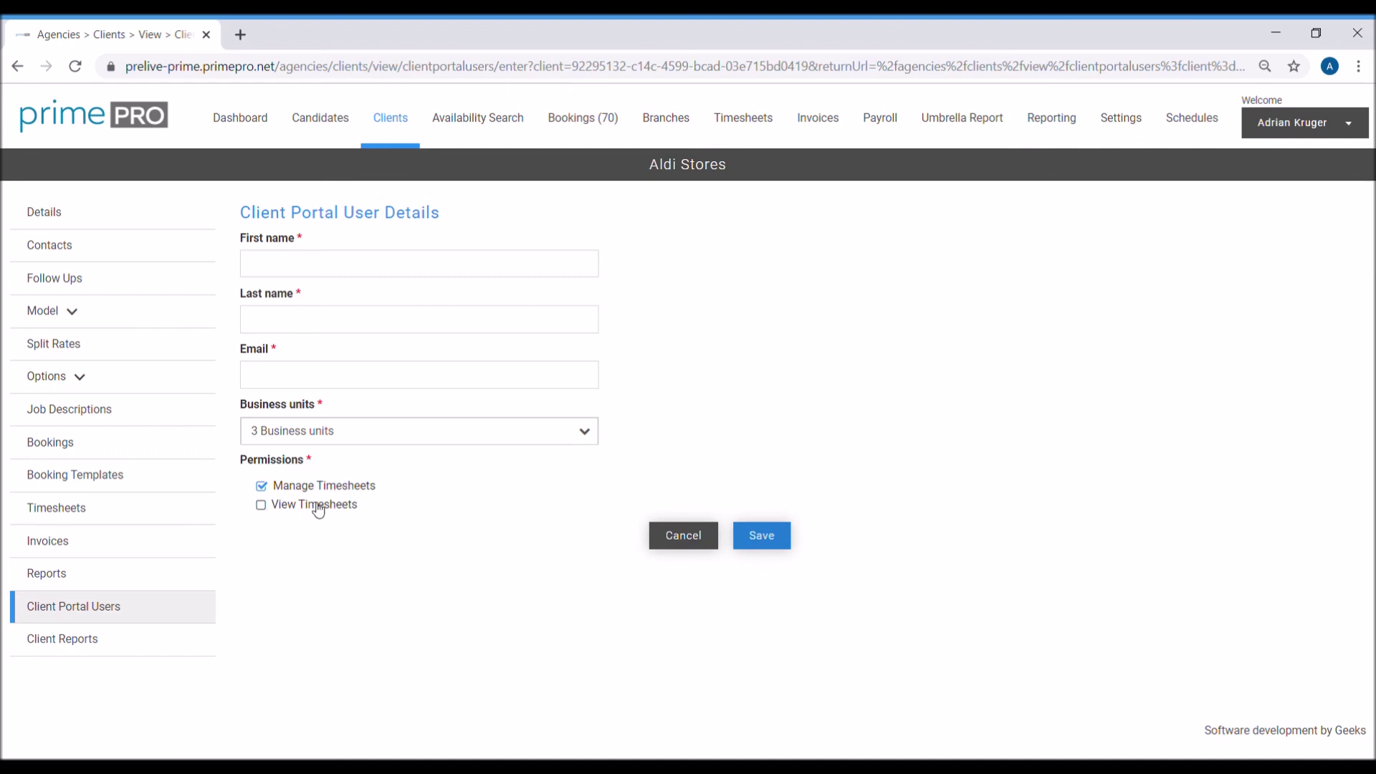
click(320, 511)
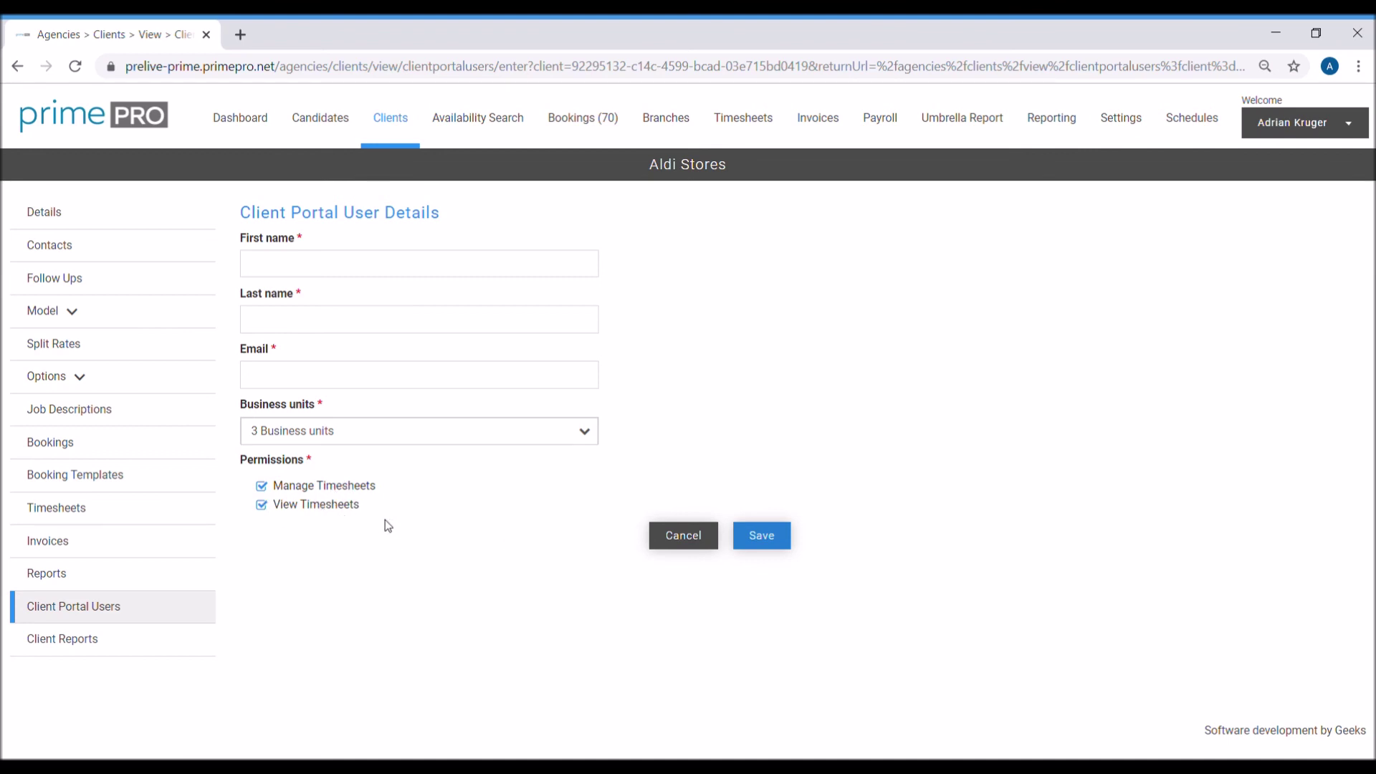